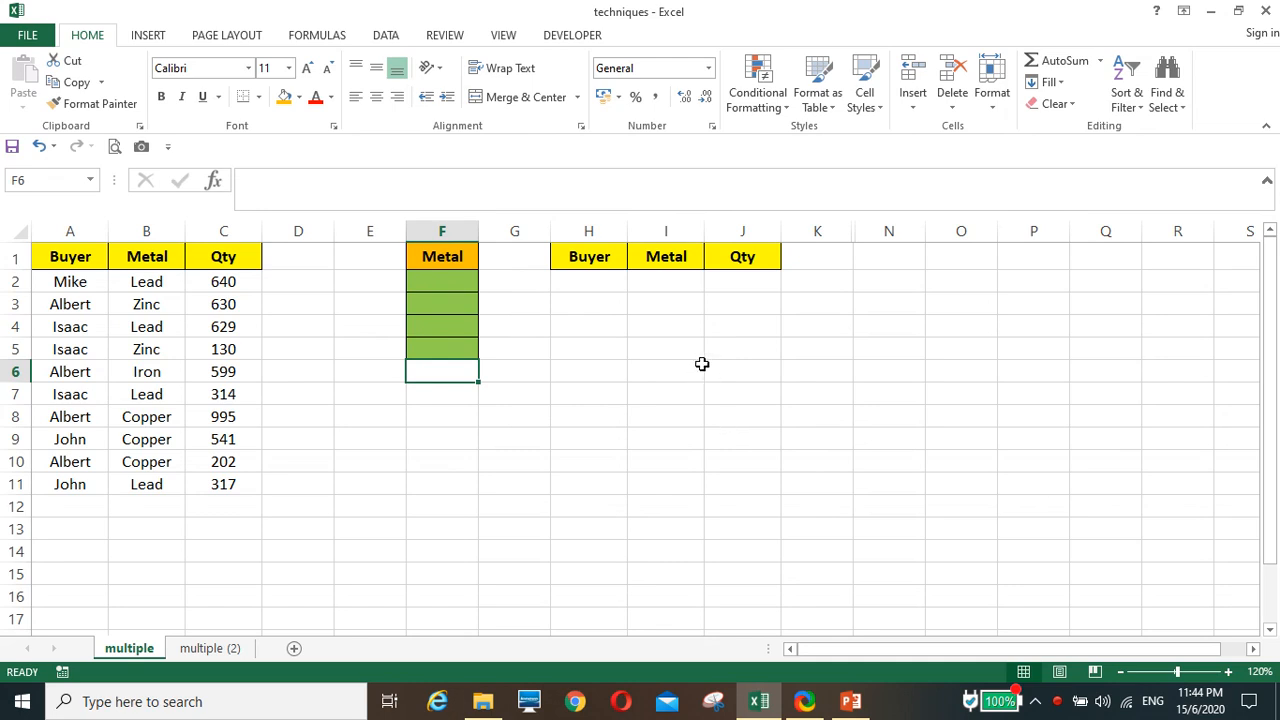
On the multiple sheet, choose Lead in cell F2 and Iron in cell F4 of the Metal criteria list.
left_click(443, 281)
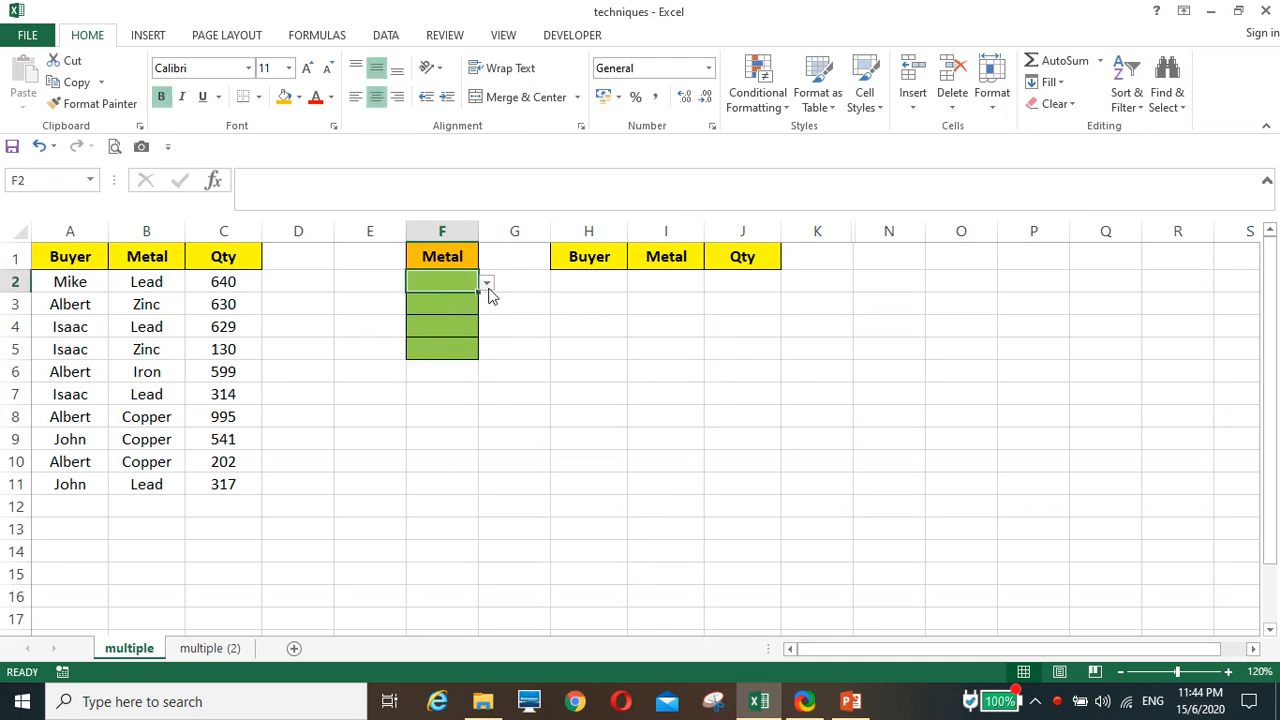
left_click(488, 287)
left_click(460, 299)
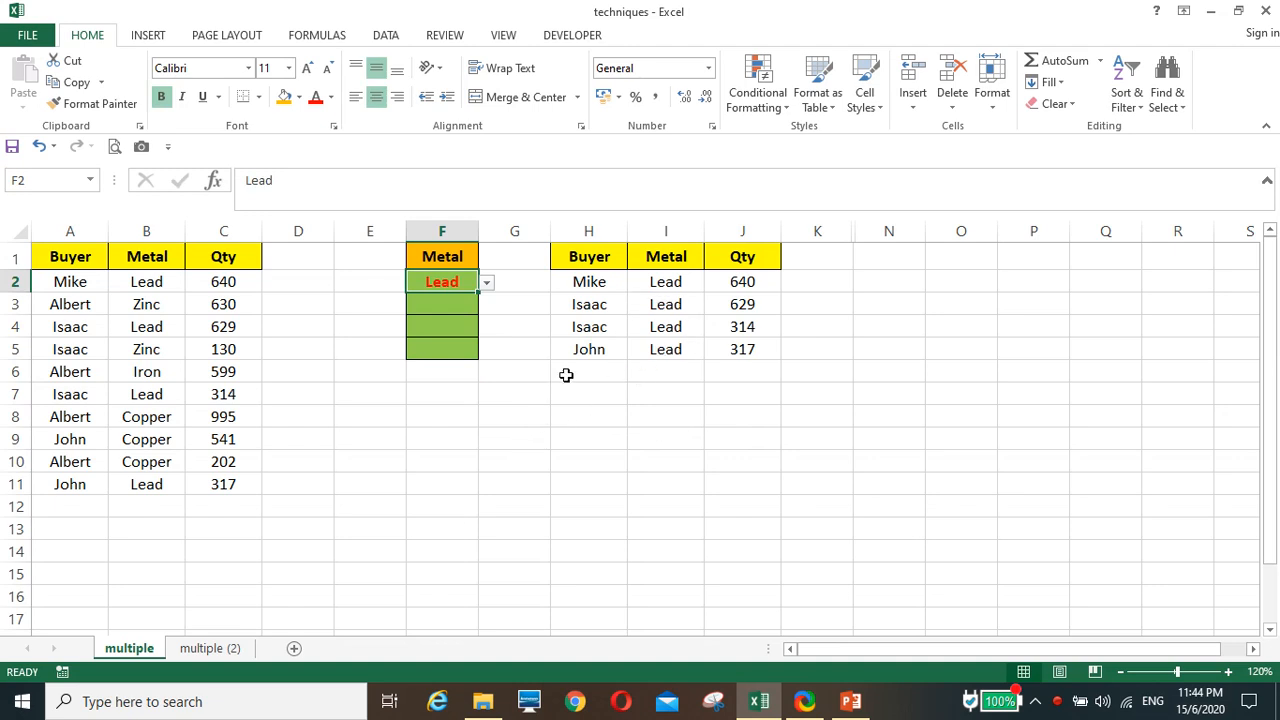
left_click(448, 326)
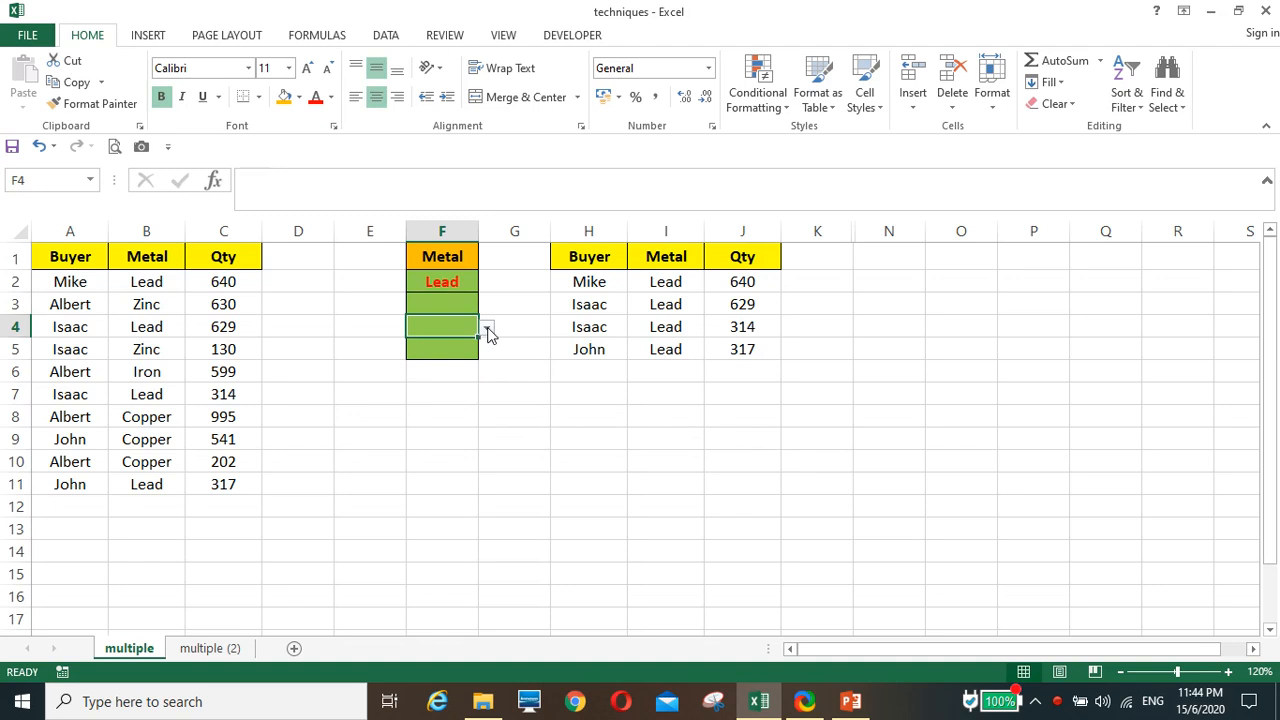
left_click(486, 328)
left_click(455, 376)
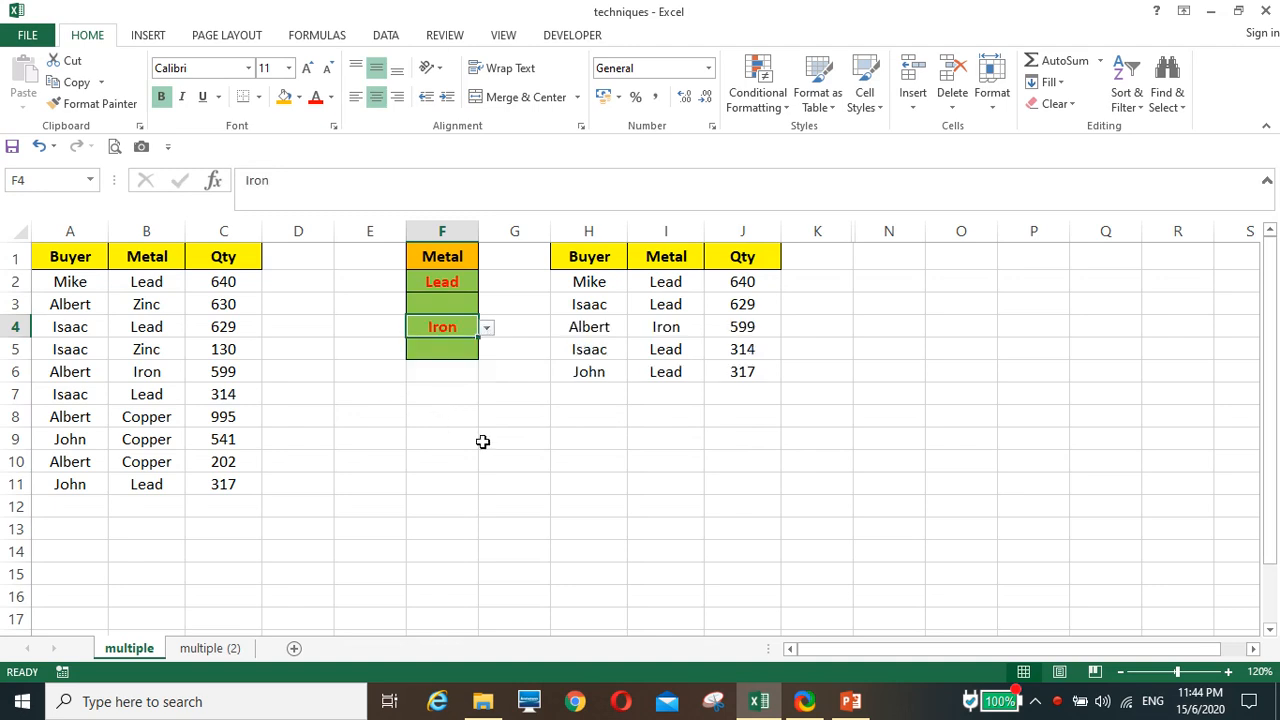
Choose Copper in cell F5 and Zinc in cell F3 to complete the Metal criteria list.
left_click(440, 350)
left_click(486, 351)
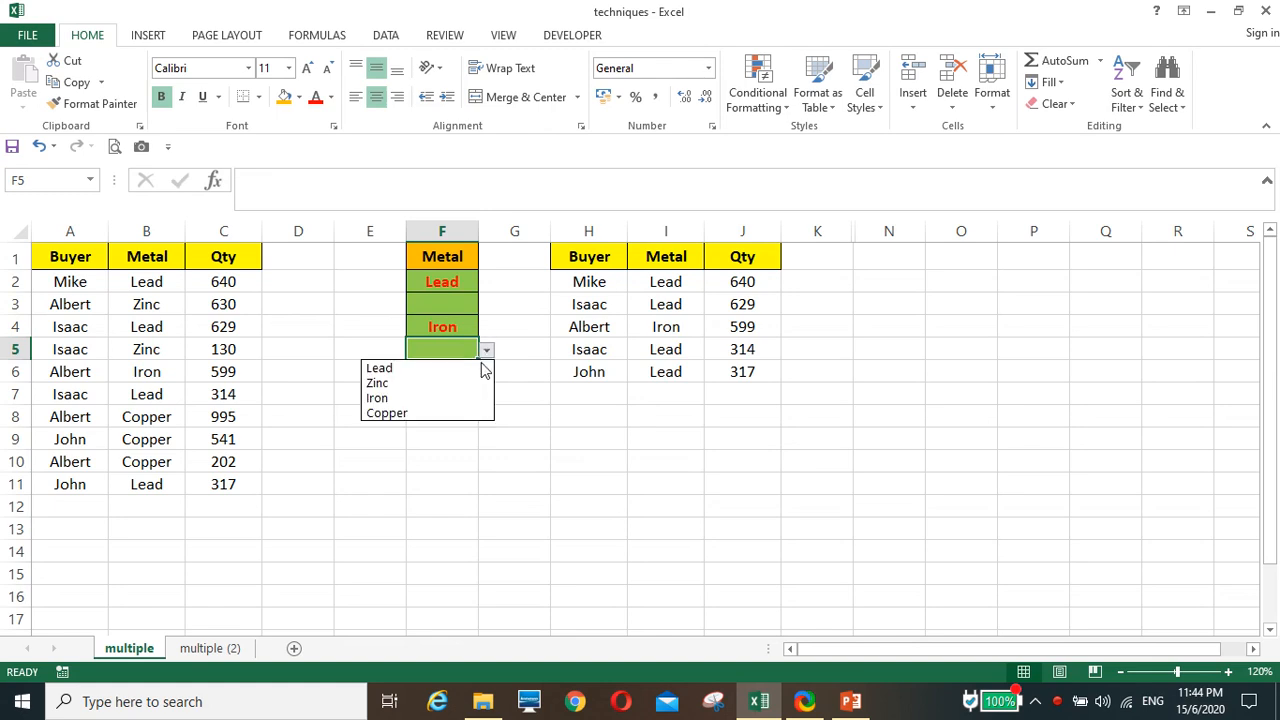
left_click(441, 412)
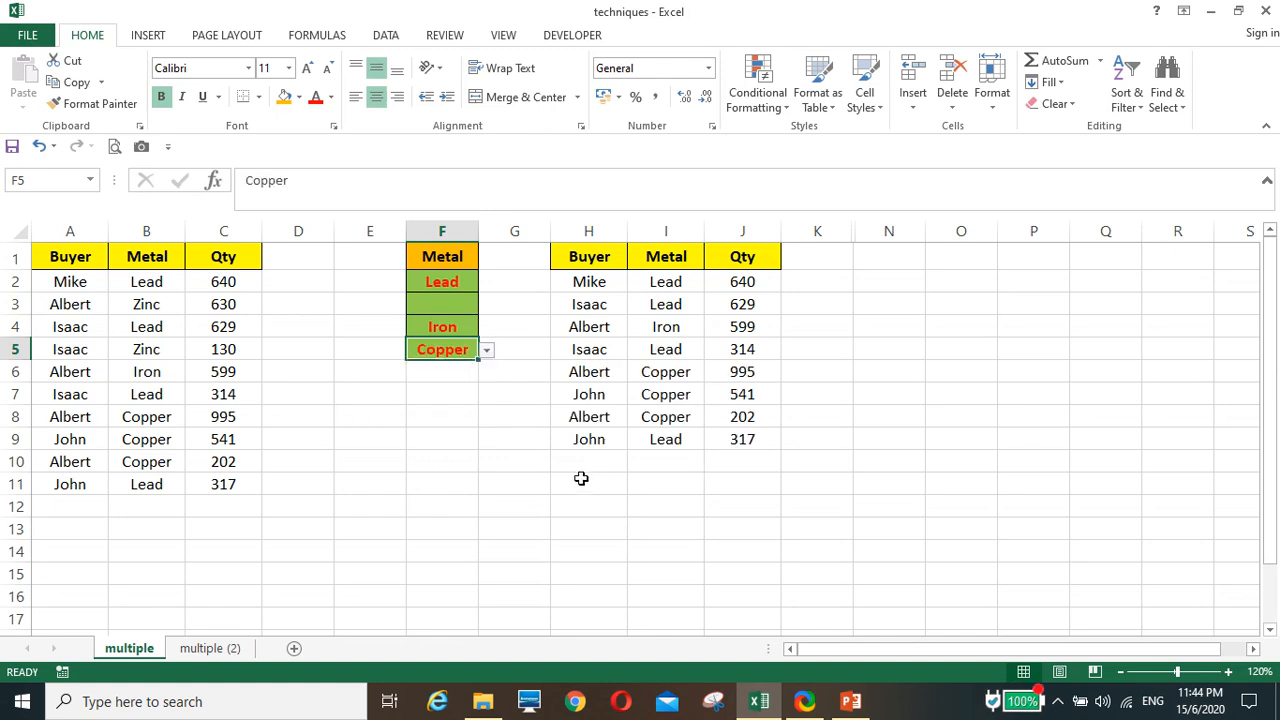
left_click(436, 304)
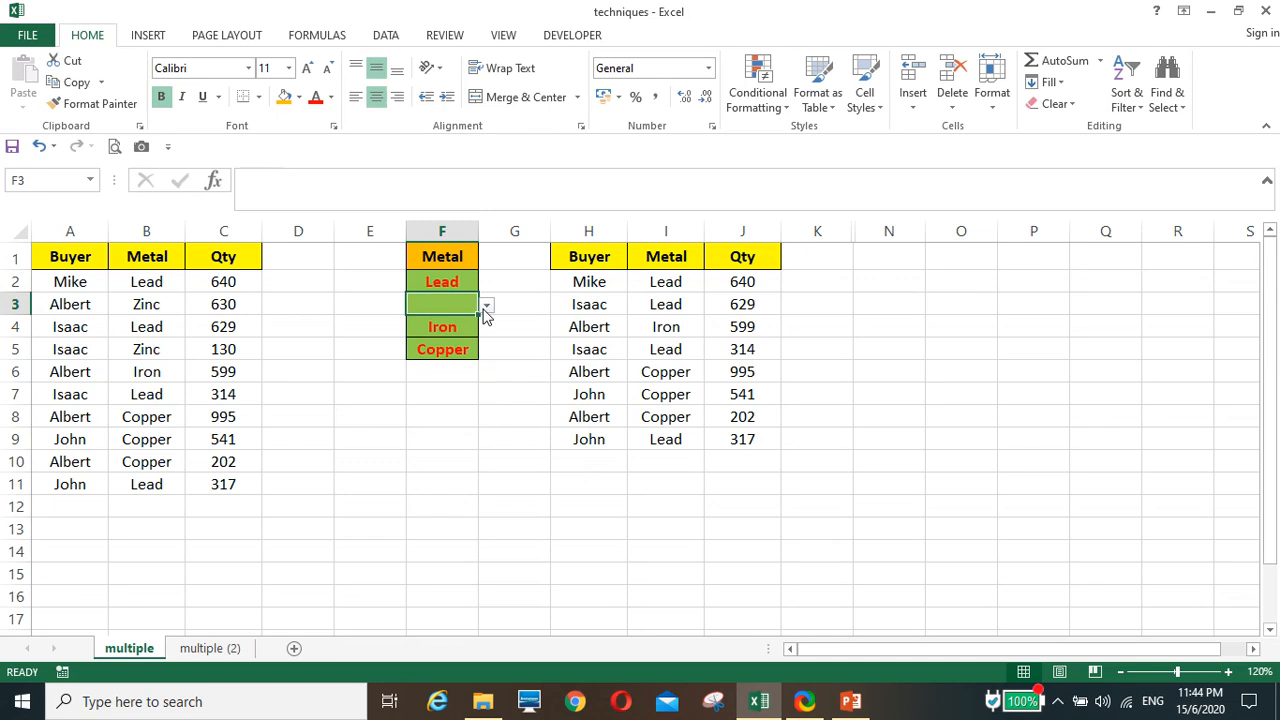
left_click(485, 307)
left_click(465, 347)
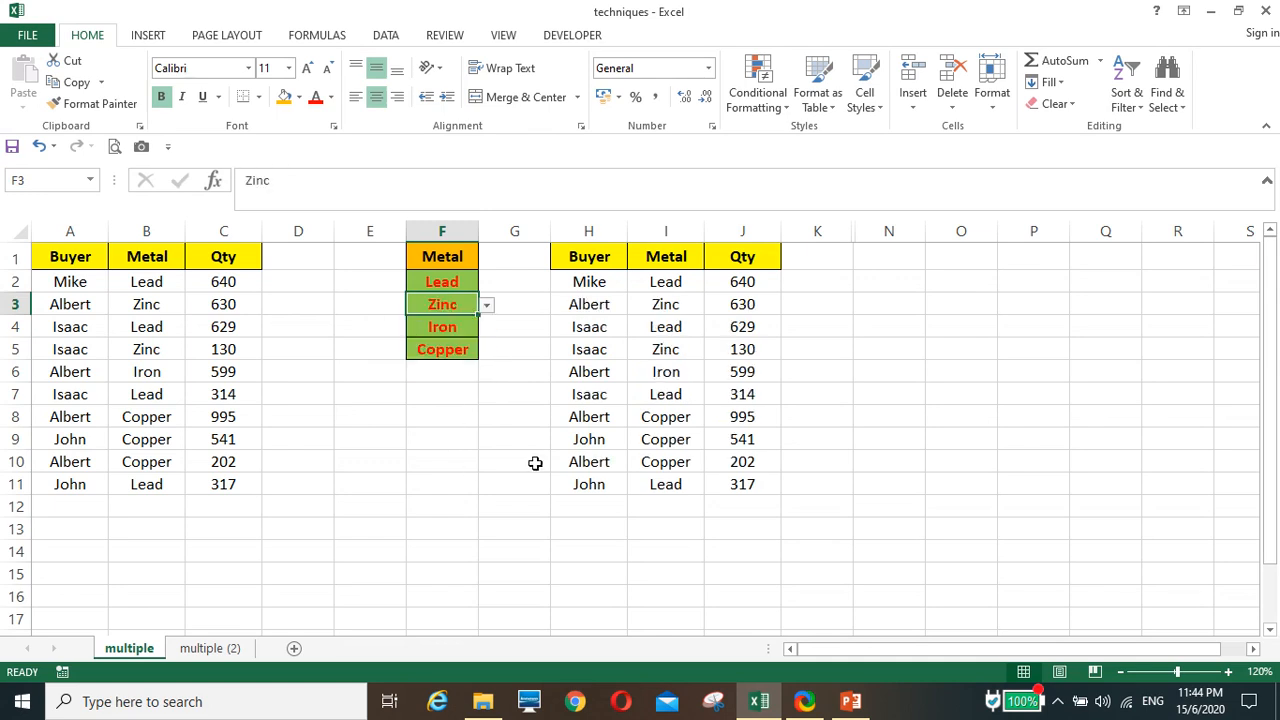
left_click(399, 461)
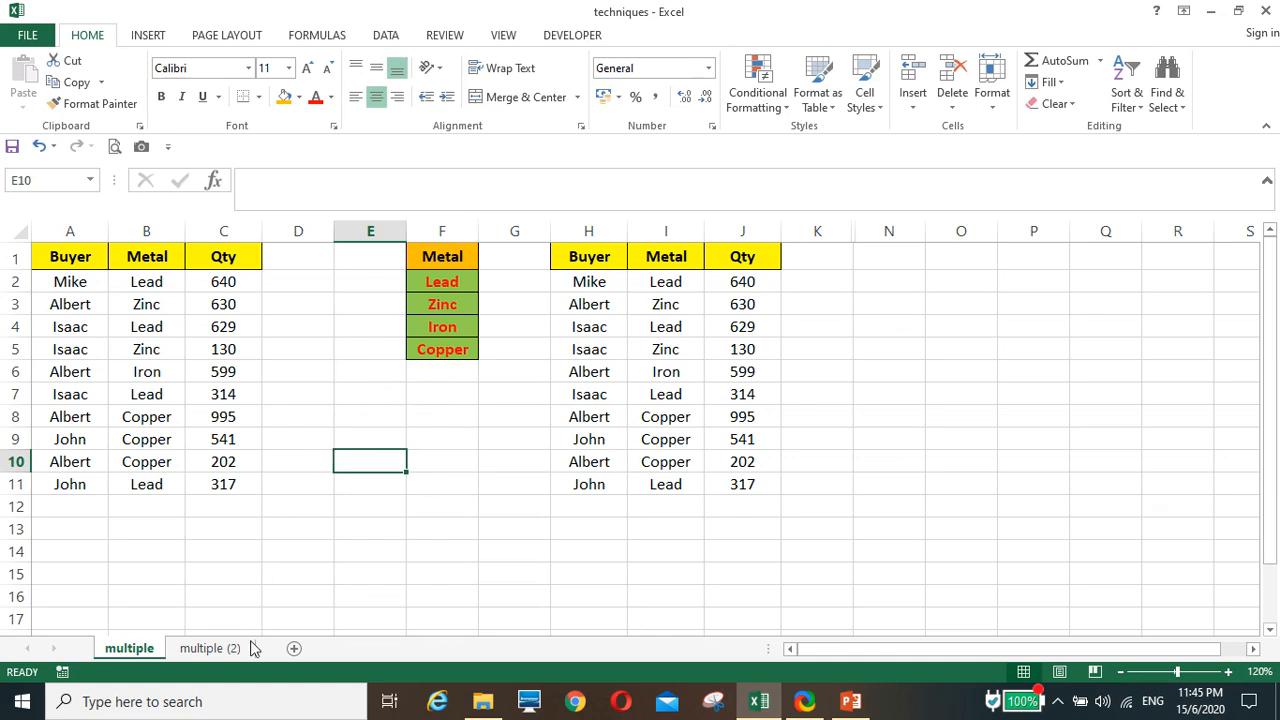
Switch to the multiple (2) sheet and review the list data validation settings of cell F2.
left_click(203, 650)
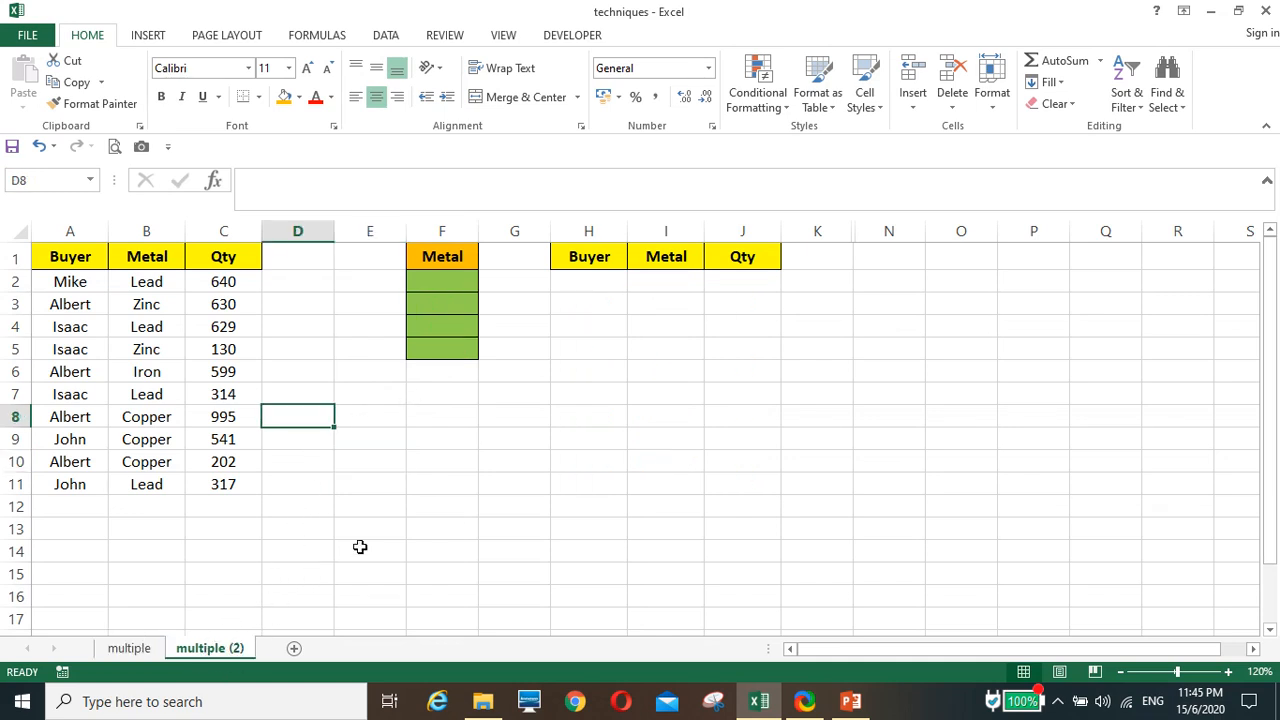
left_click(438, 490)
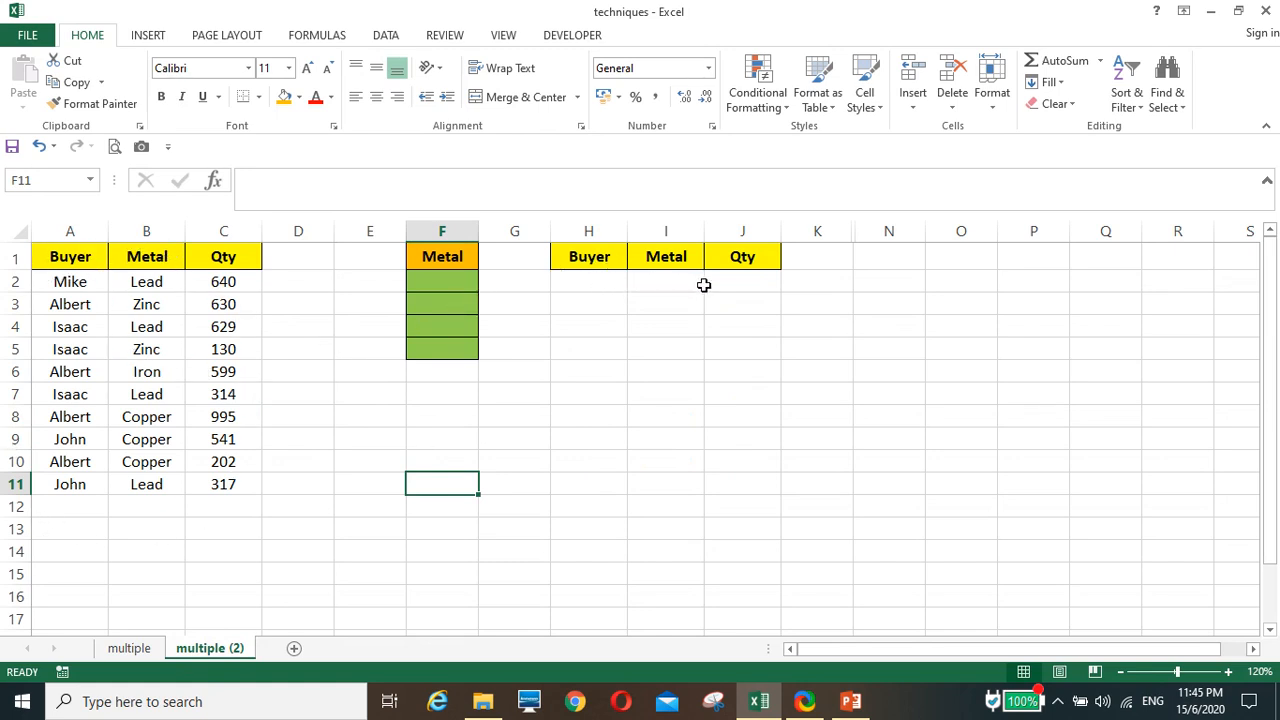
key("Up")
left_click(435, 282)
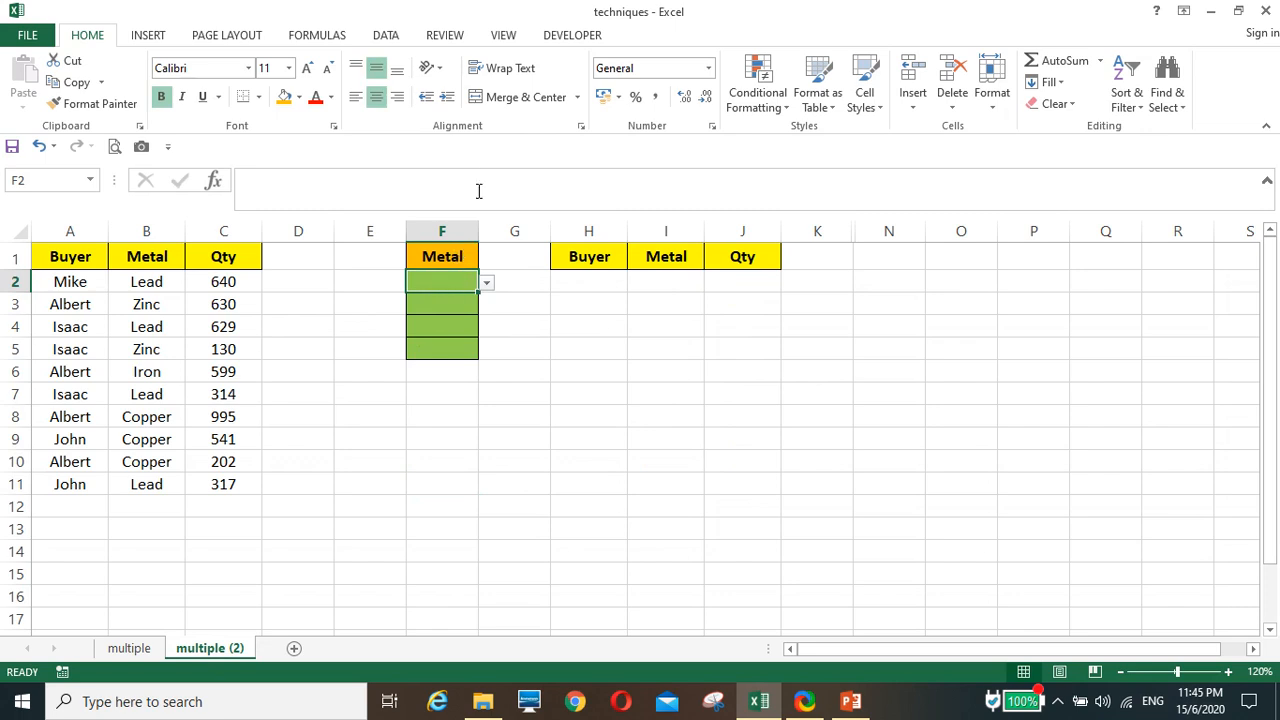
left_click(386, 38)
left_click(775, 100)
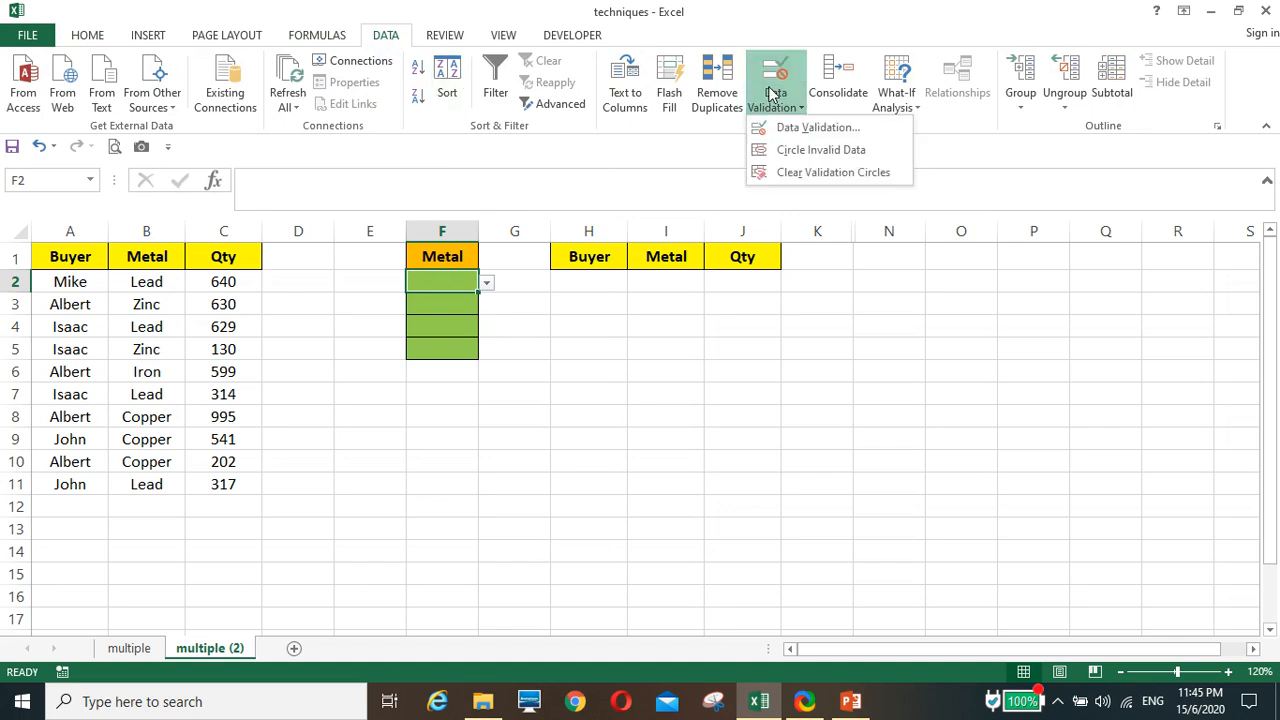
left_click(790, 128)
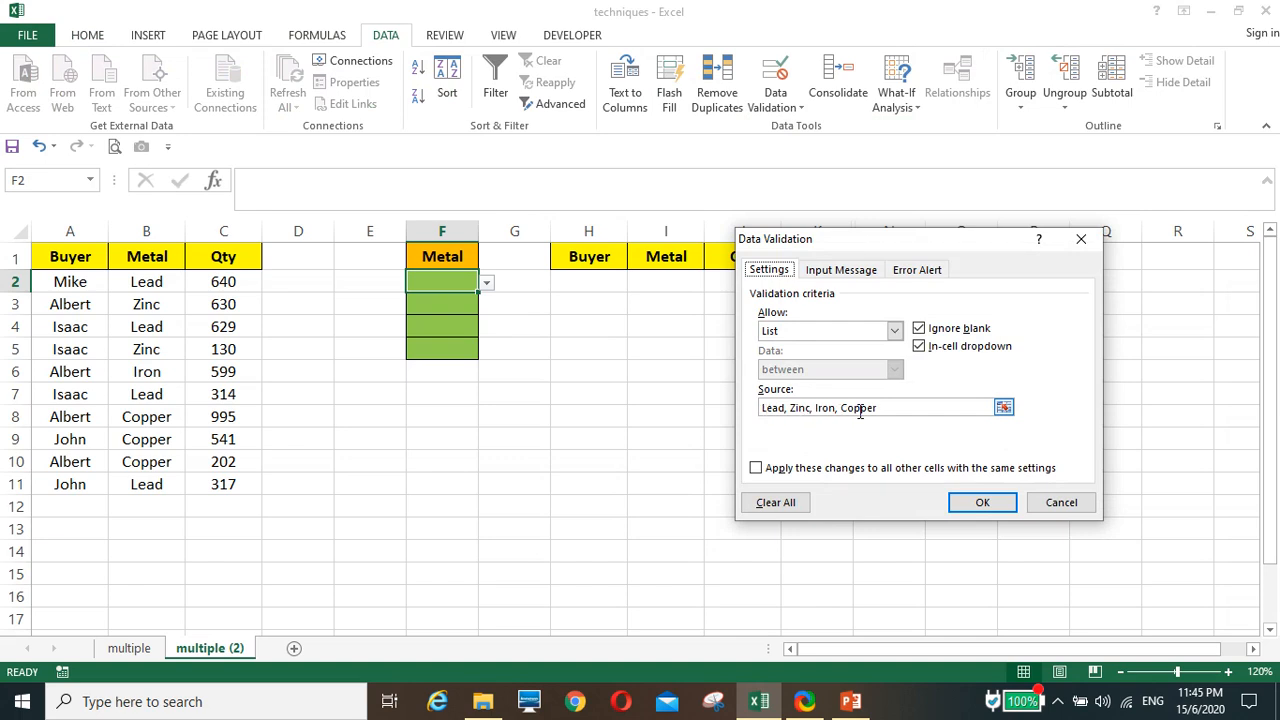
left_click(981, 503)
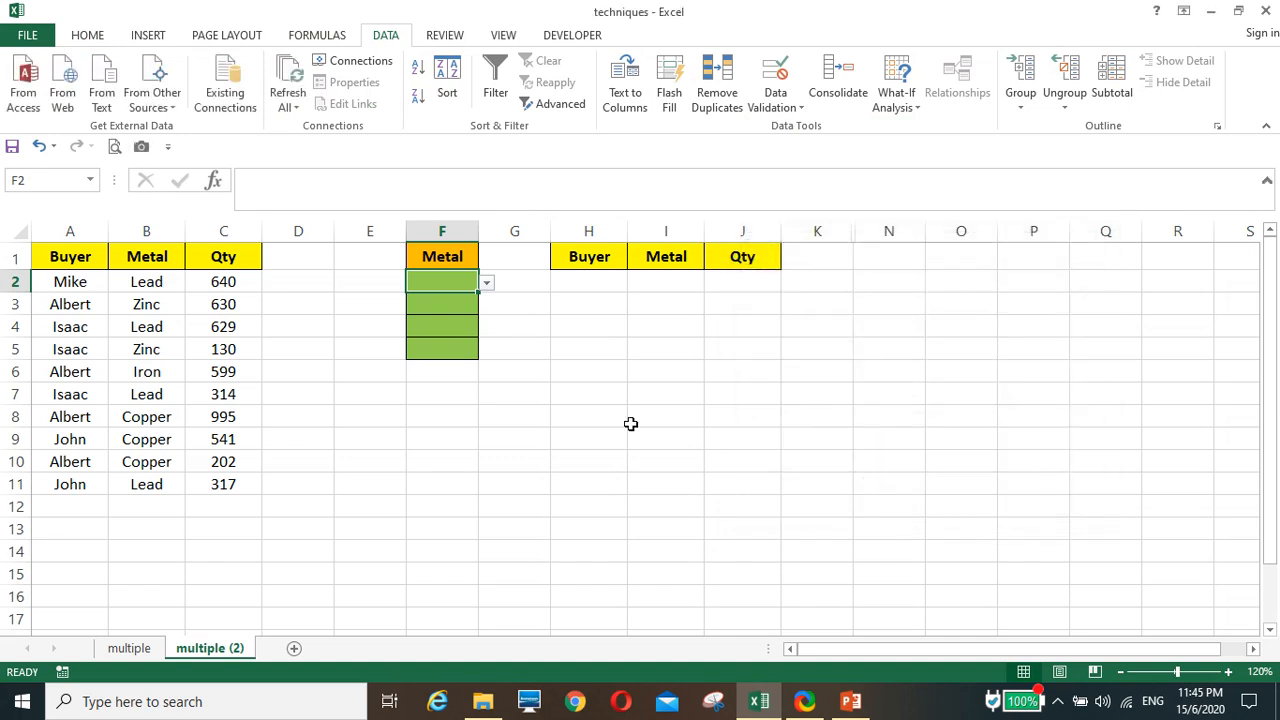
Copy the metal dropdown from F2 down to F5 and check the list of choices in F3.
left_click(455, 300)
left_click(460, 281)
left_click_drag(479, 295, 483, 362)
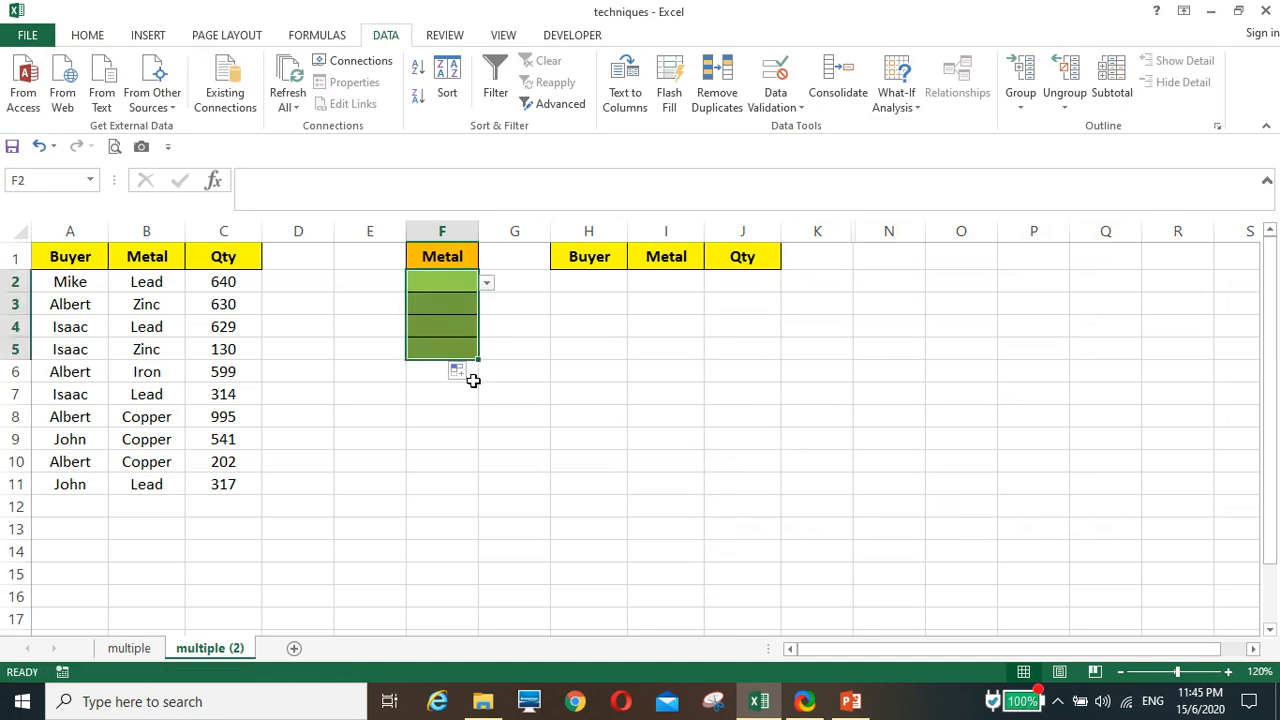
left_click(460, 306)
left_click(486, 306)
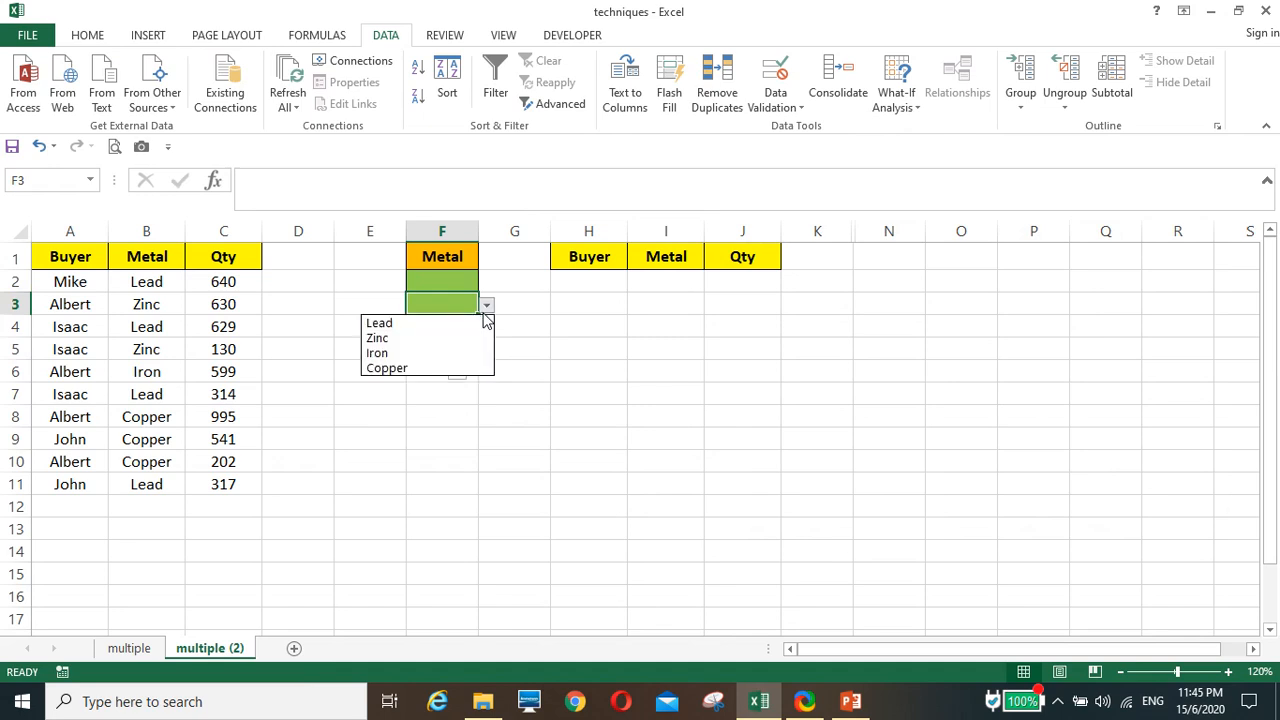
left_click(455, 299)
left_click(445, 281)
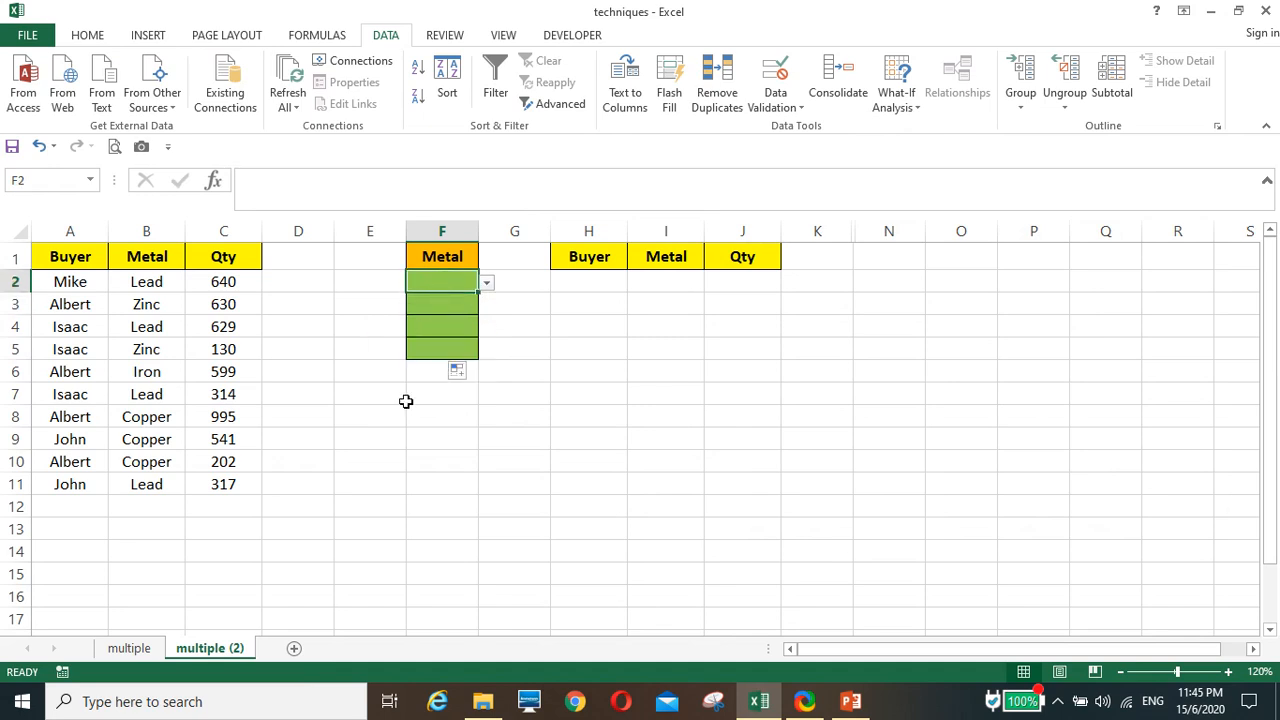
left_click(399, 412)
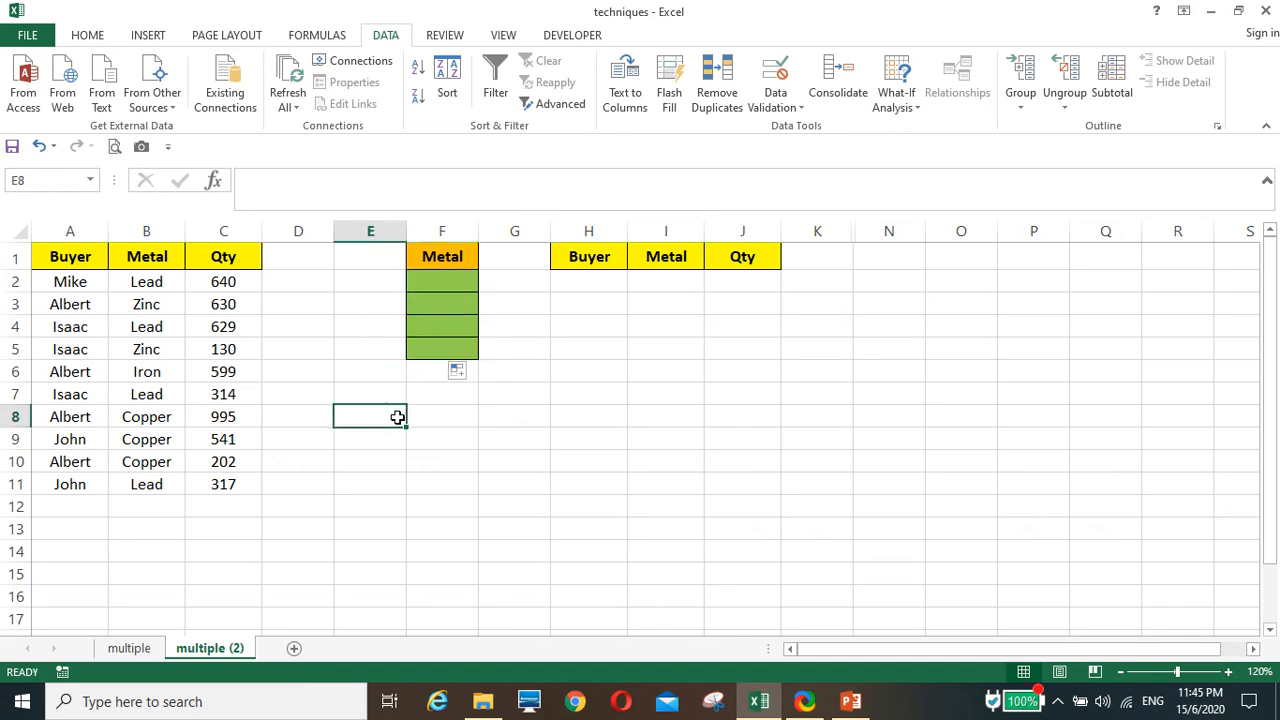
Choose Lead from the metal dropdown in cell F2.
left_click(437, 281)
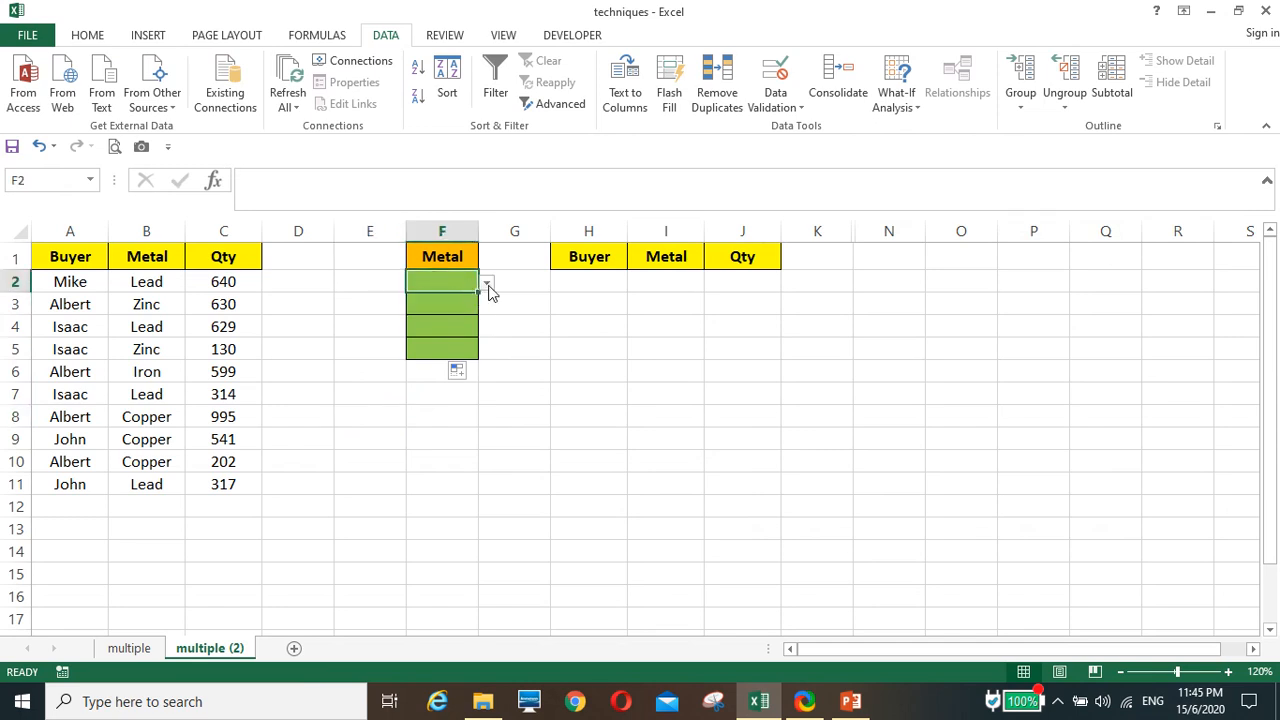
left_click(486, 284)
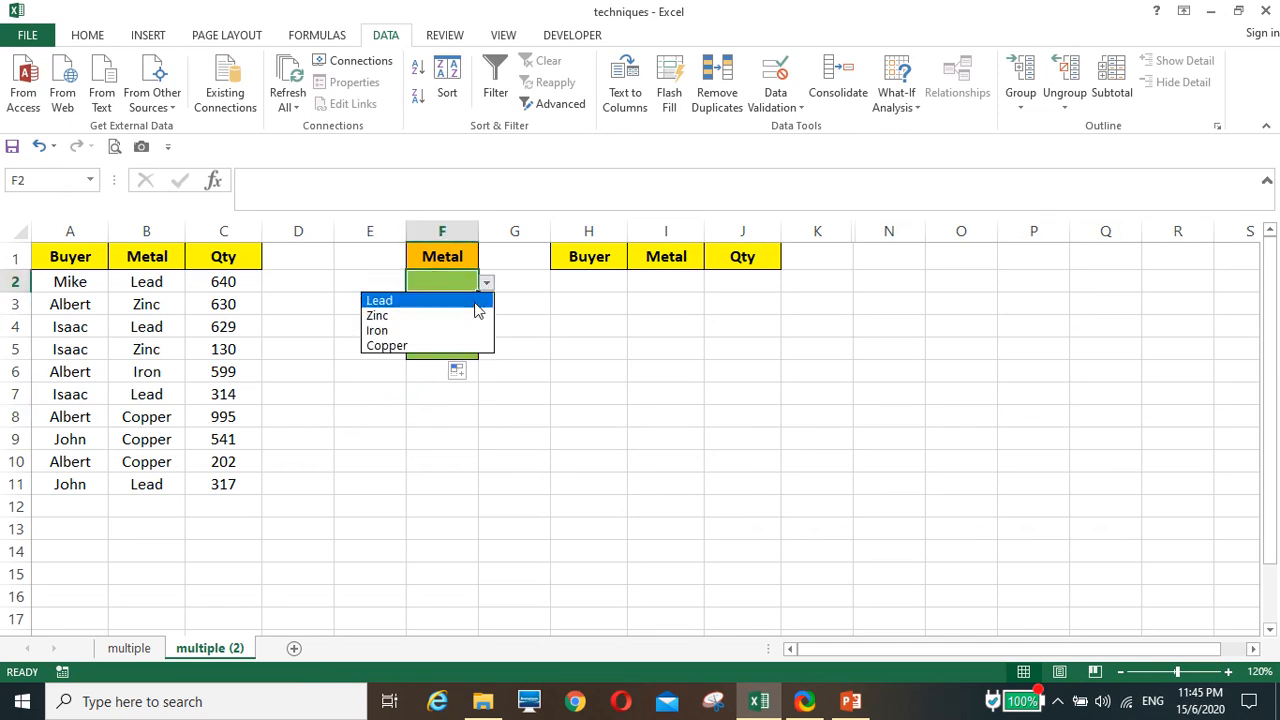
left_click(478, 301)
left_click(428, 435)
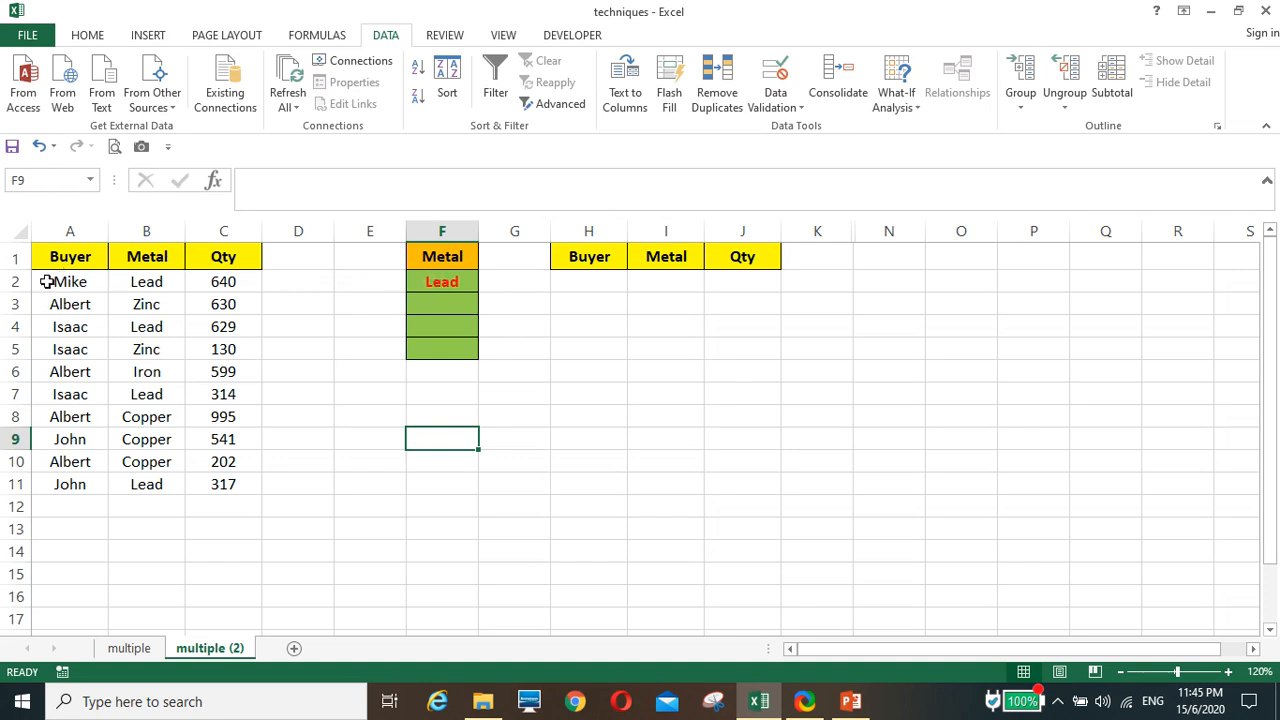
Enter =VLOOKUP(B2,$F$2:$F$5,1,0) in cell L2 and fill the formula down to L11.
left_click(902, 286)
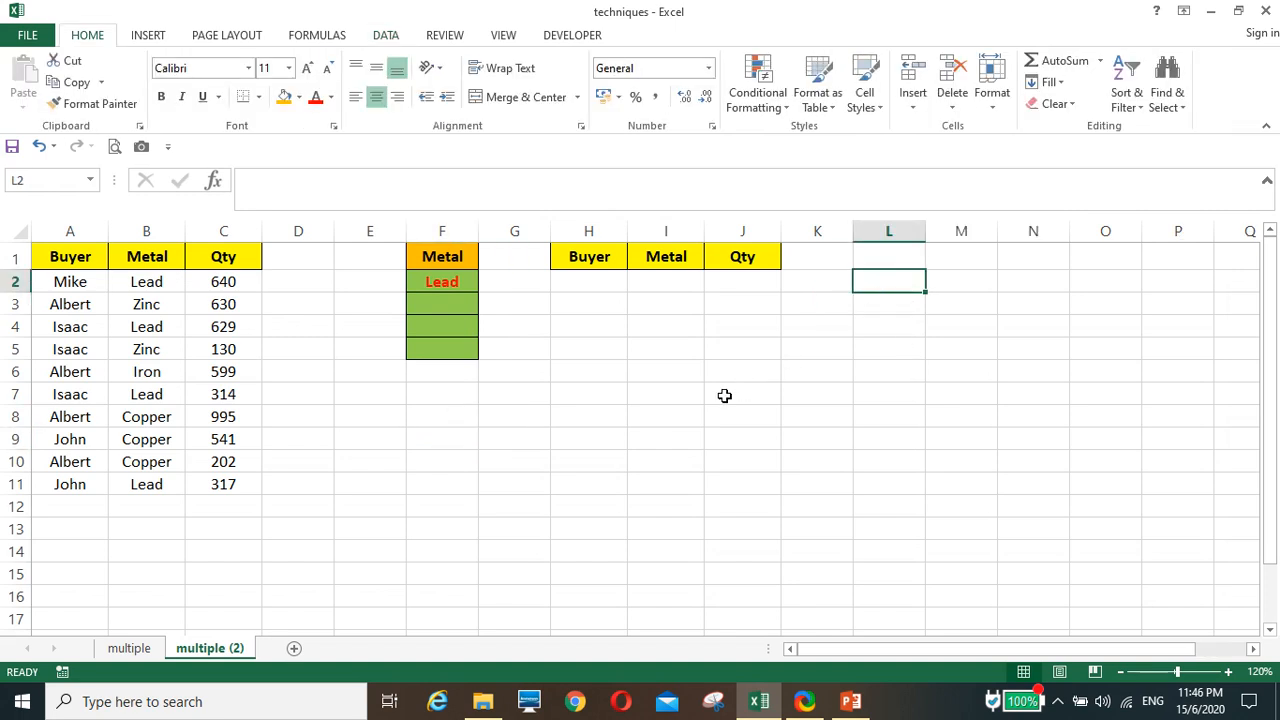
type("=")
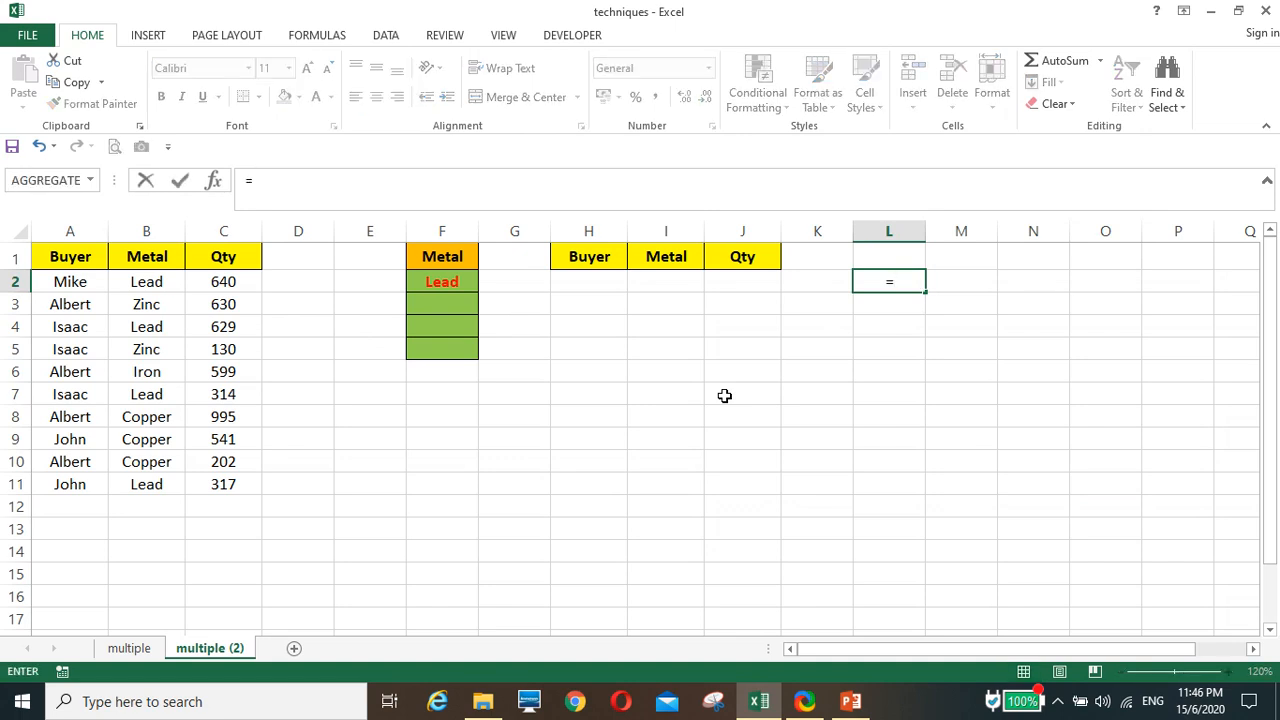
type("vlook")
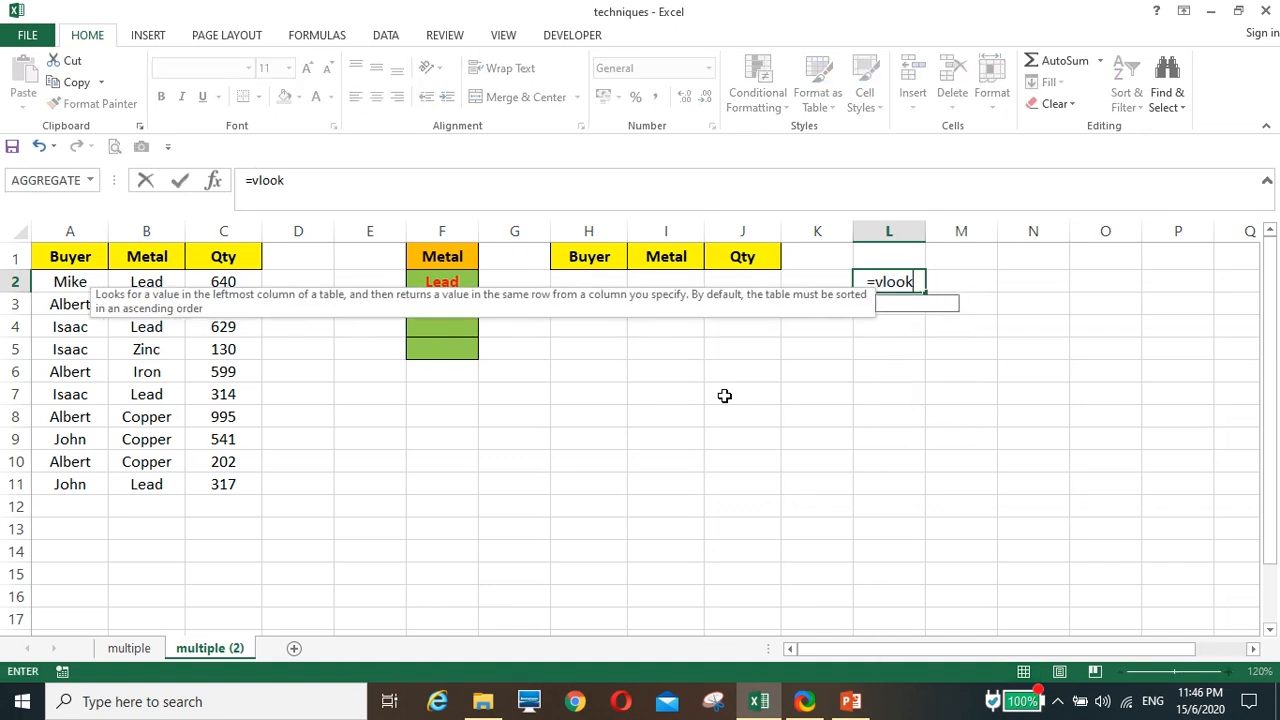
type("up(")
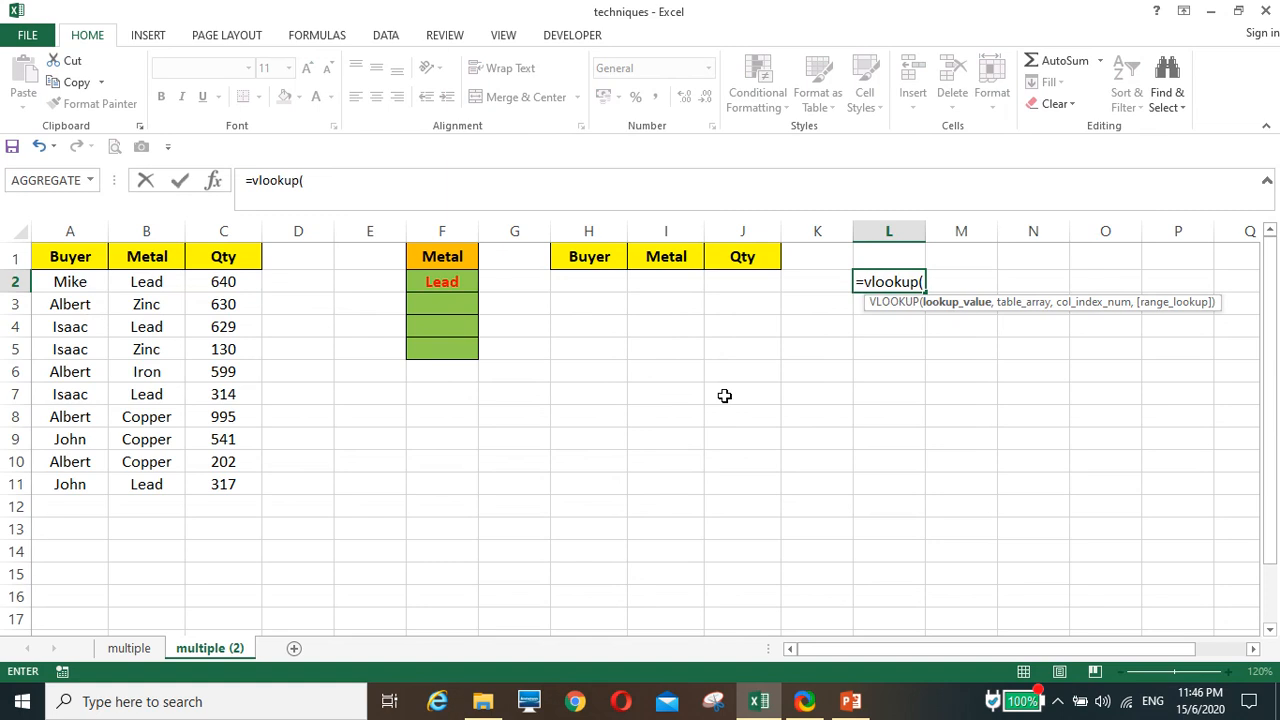
left_click(141, 284)
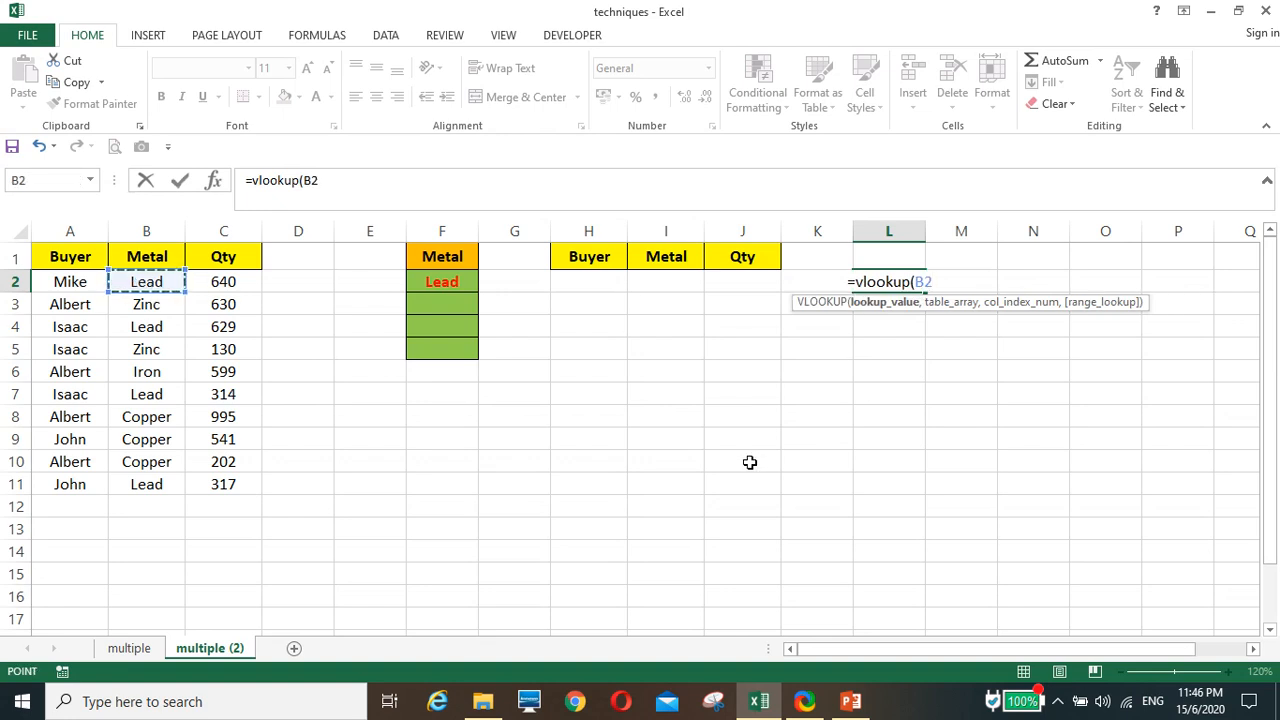
type(",")
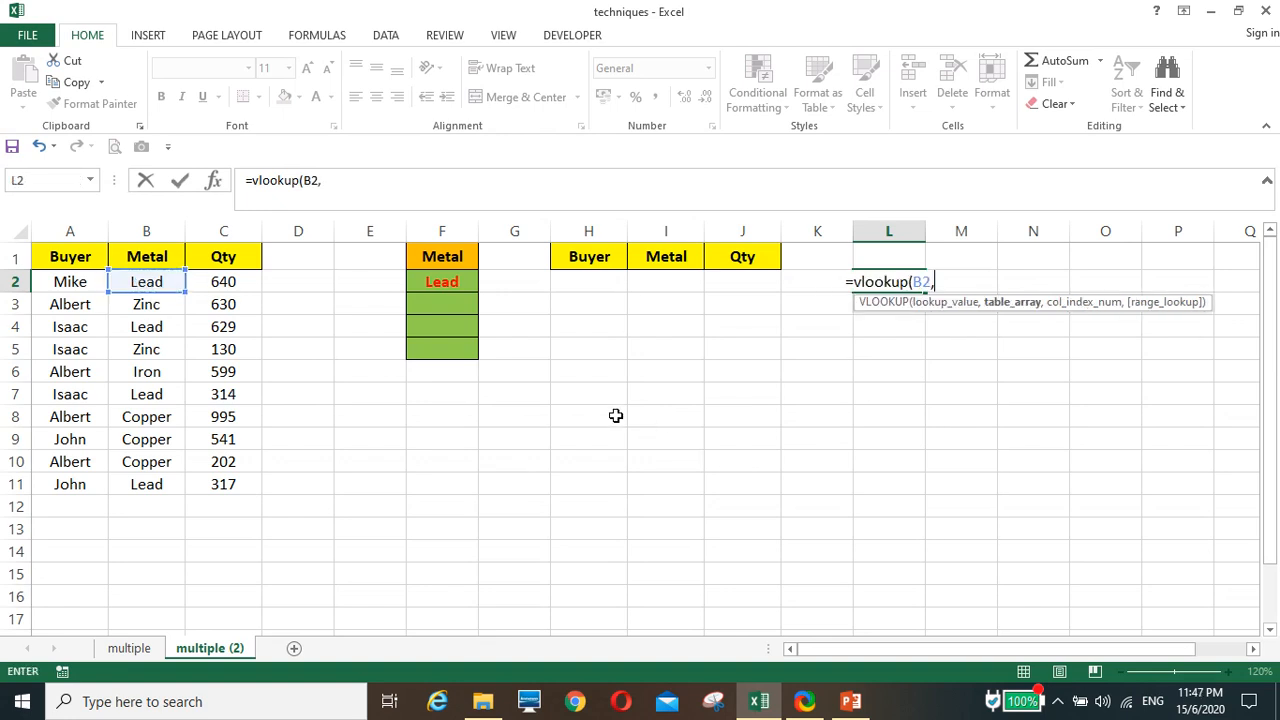
left_click_drag(445, 276, 439, 349)
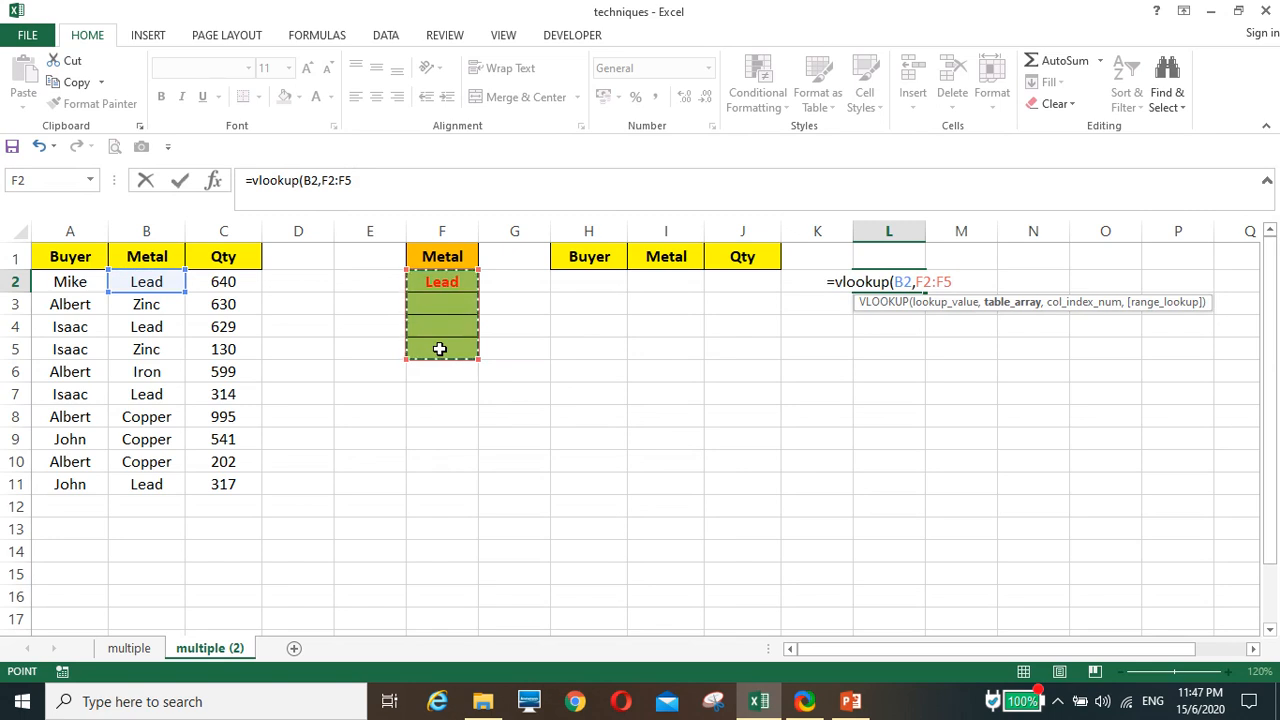
key("F4")
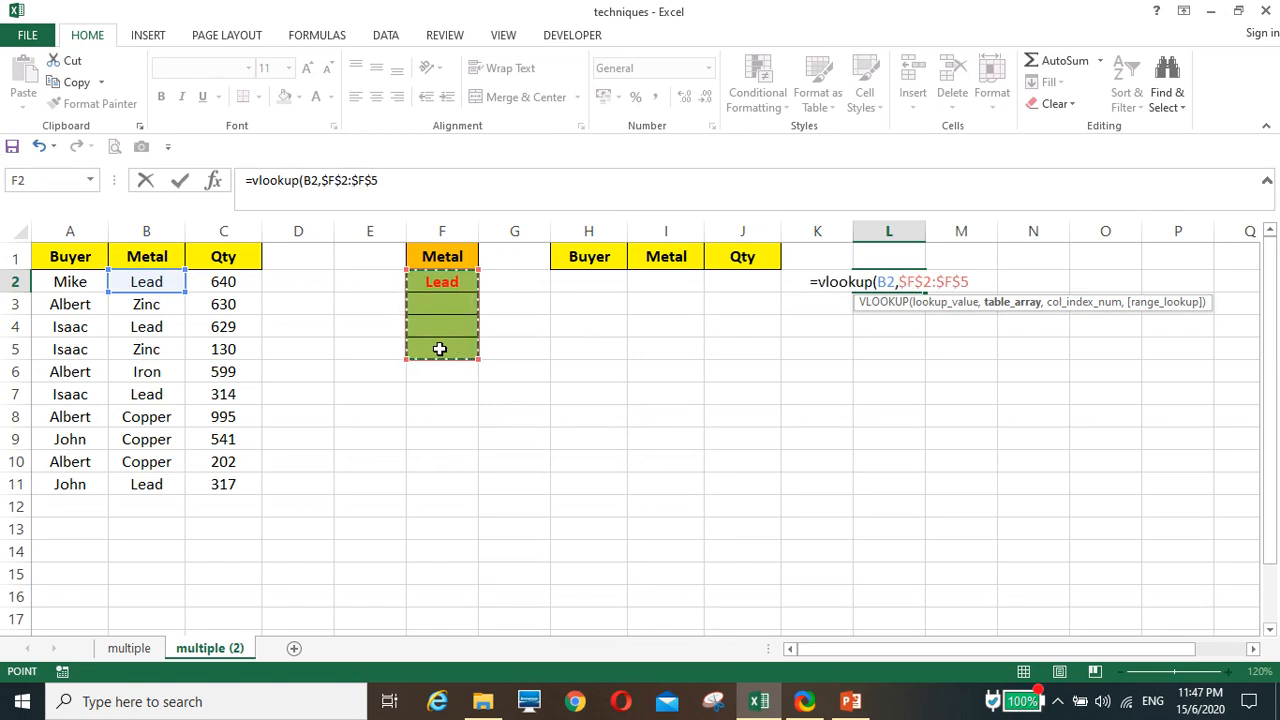
type(",")
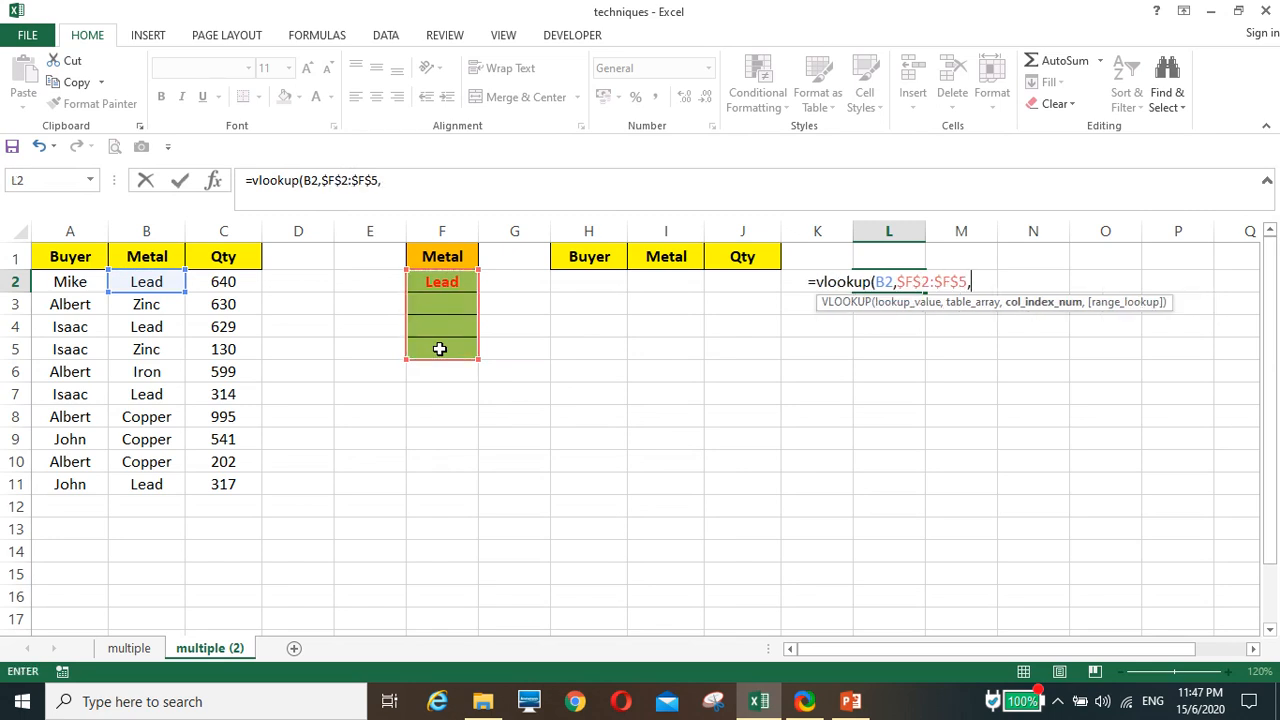
type("1,")
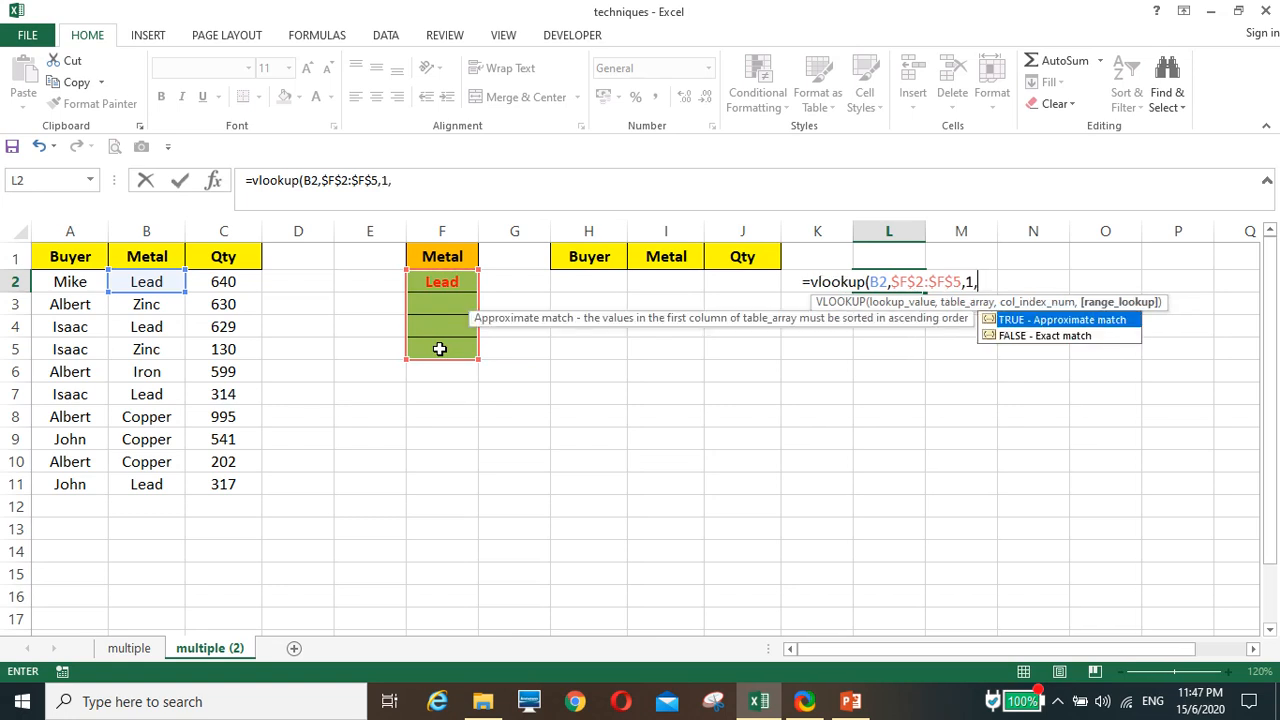
type("0)")
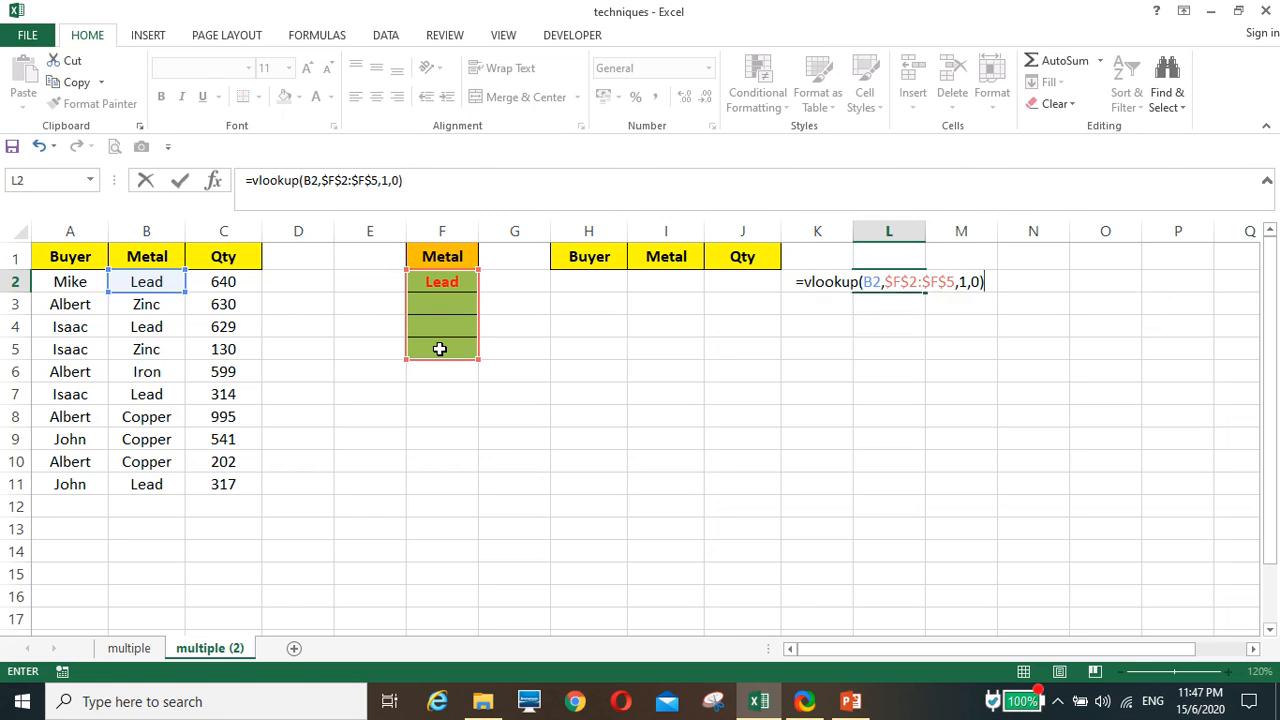
key("Return")
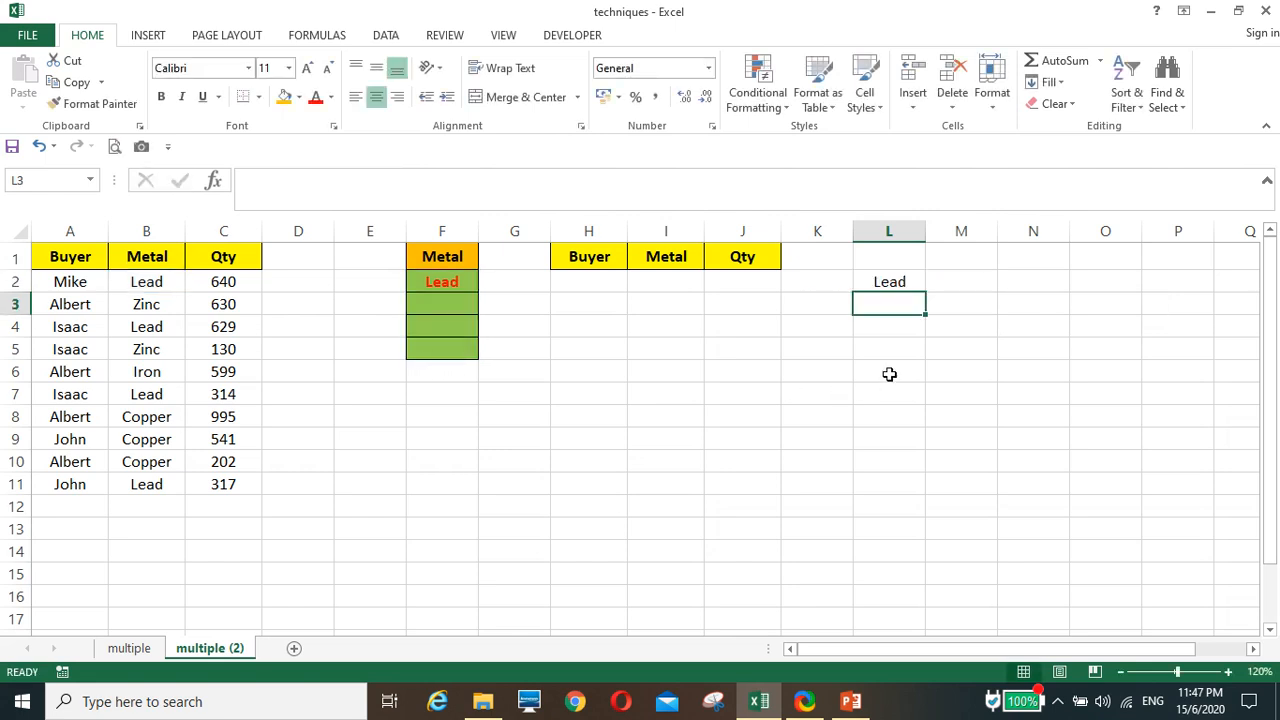
left_click(898, 284)
left_click_drag(928, 295, 901, 497)
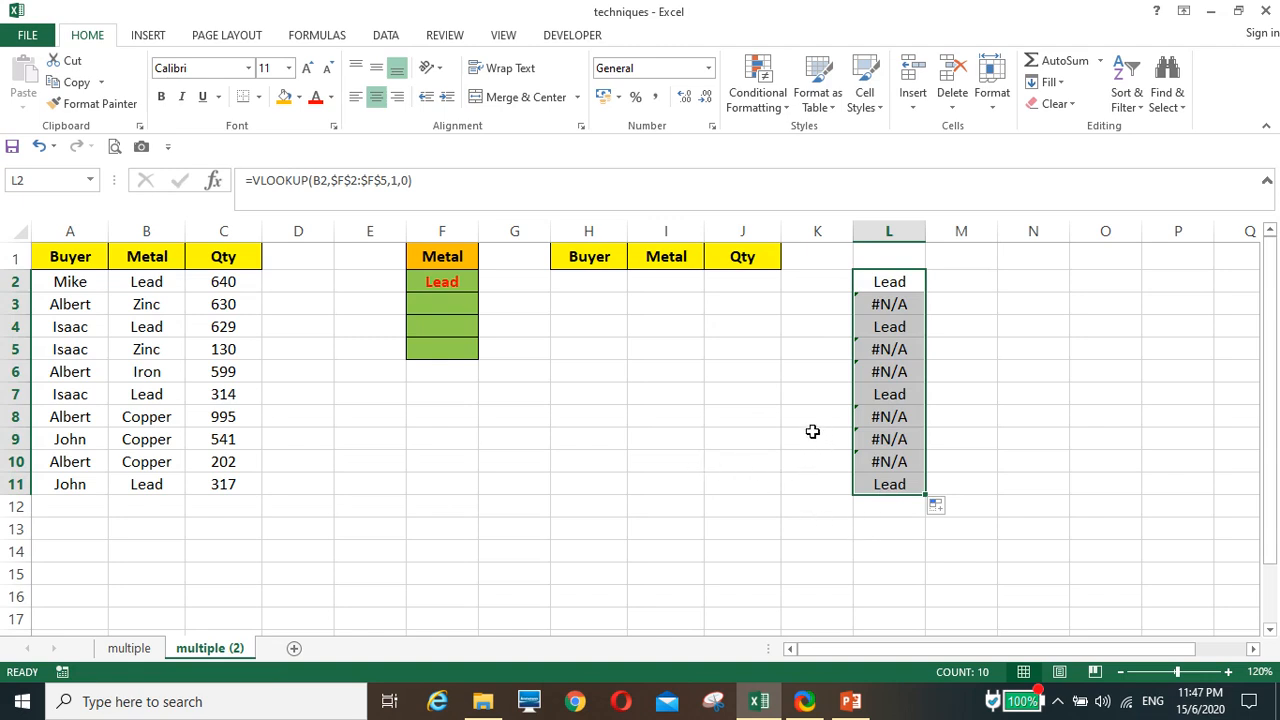
Change the formula in cell L2 to =IF(ISNA(VLOOKUP(B2,$F$2:$F$5,1,0)),0,1).
left_click(897, 282)
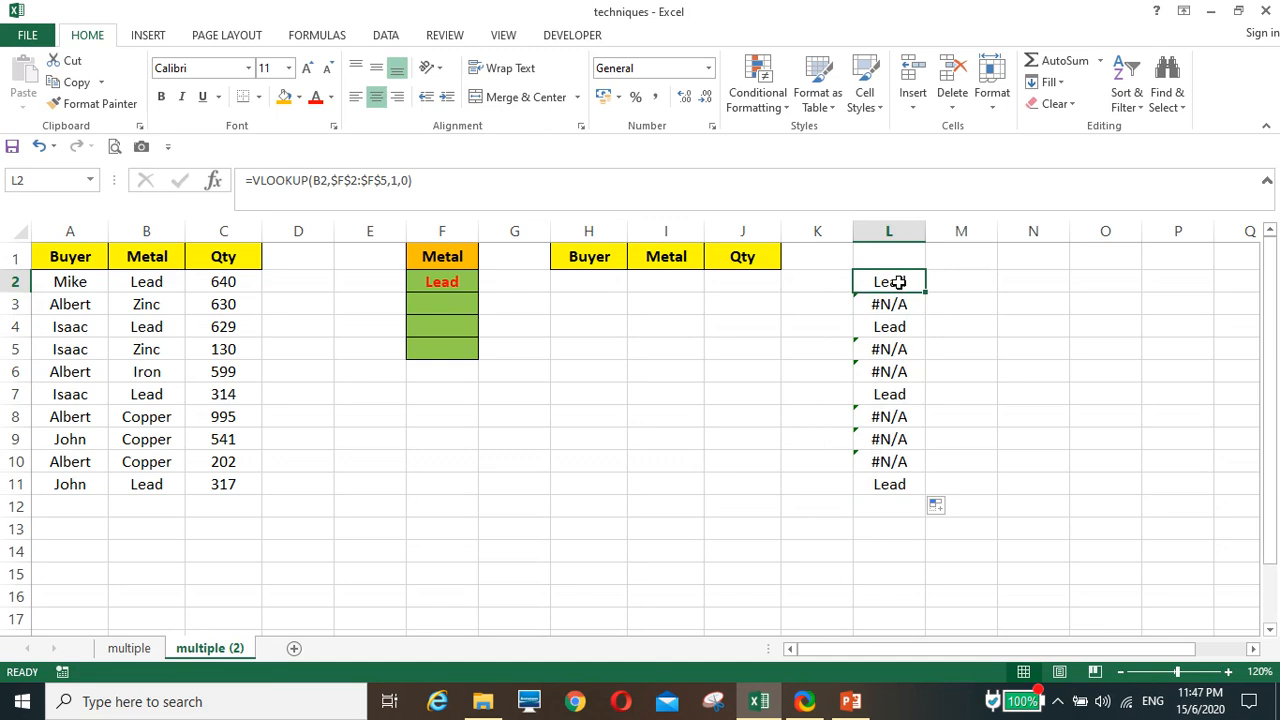
left_click(252, 180)
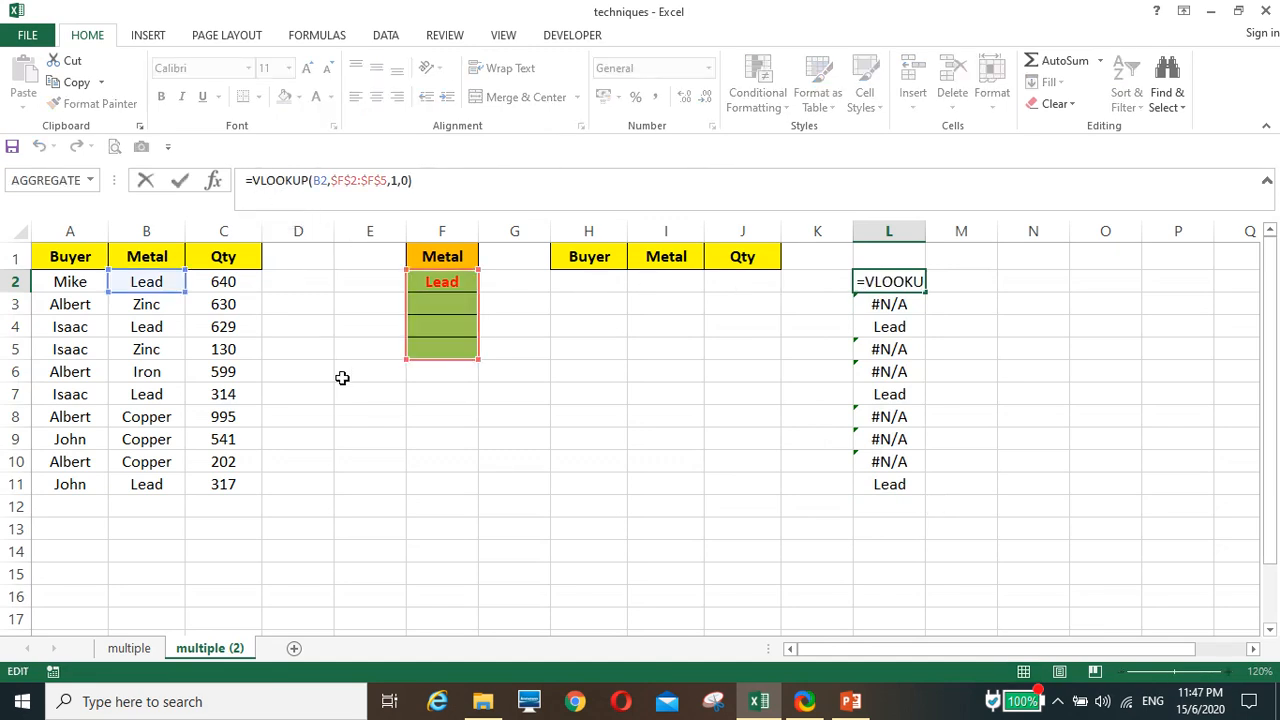
type("if(")
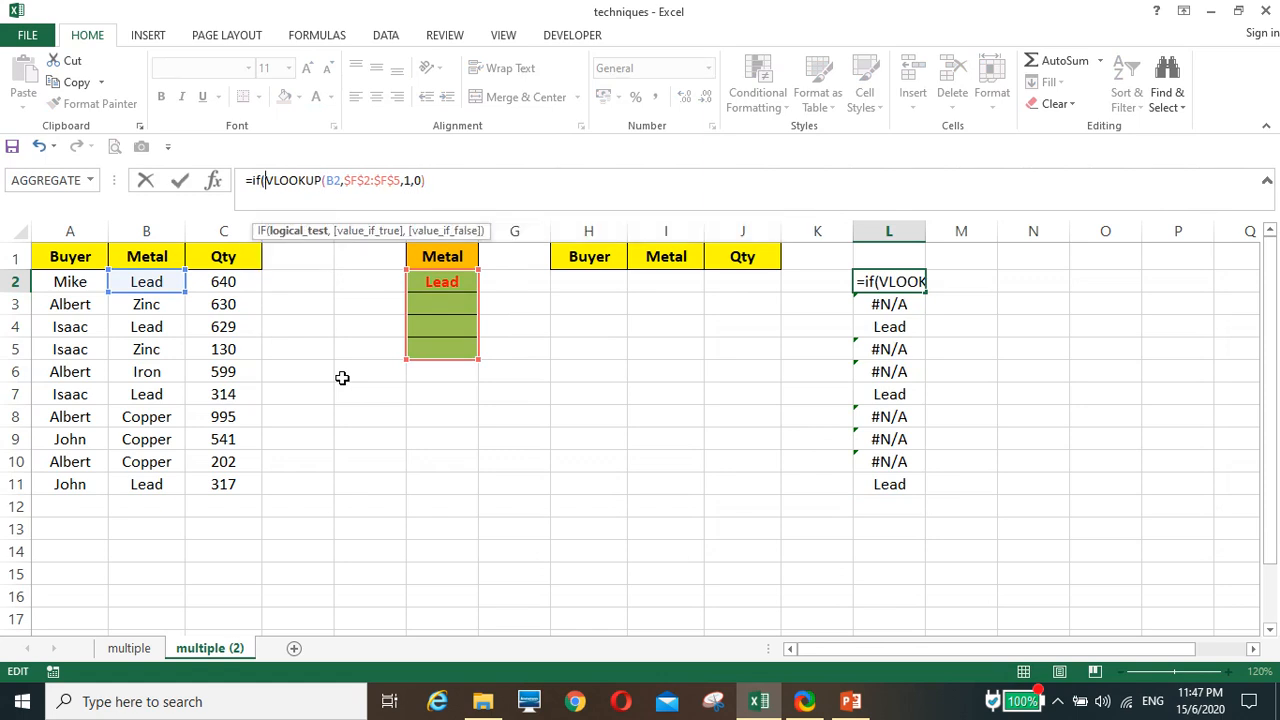
type("isna")
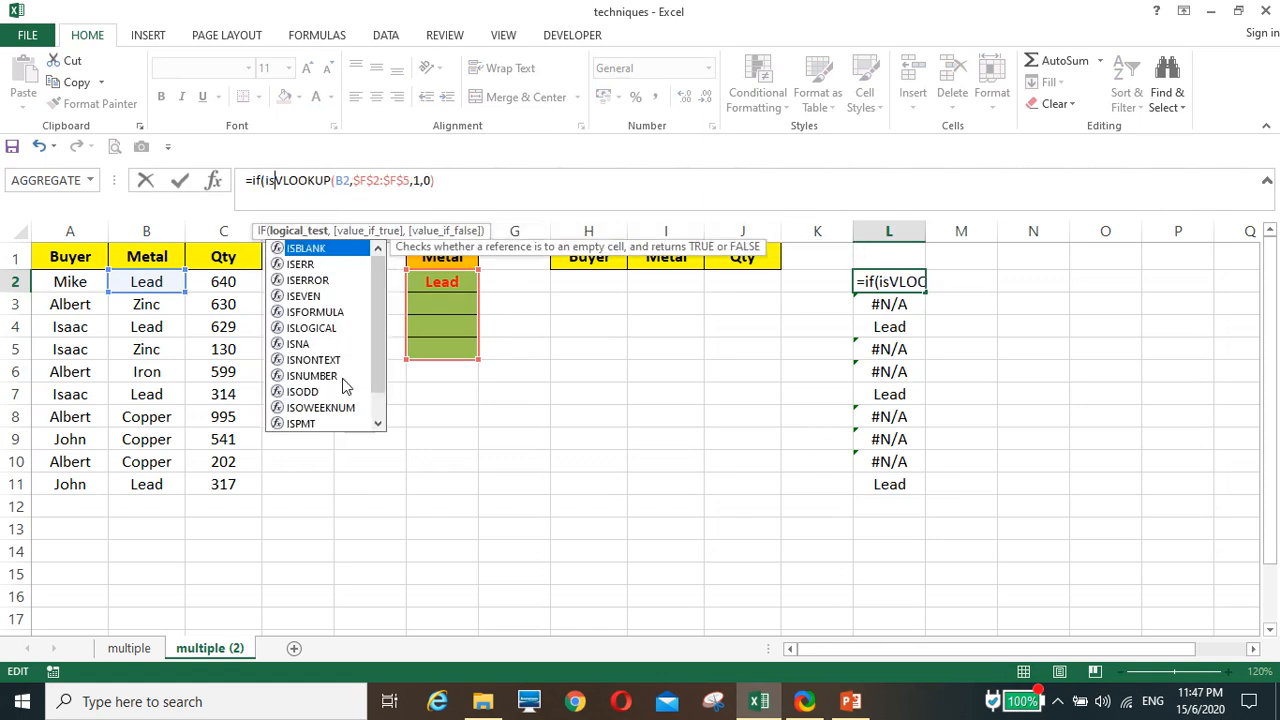
type("(")
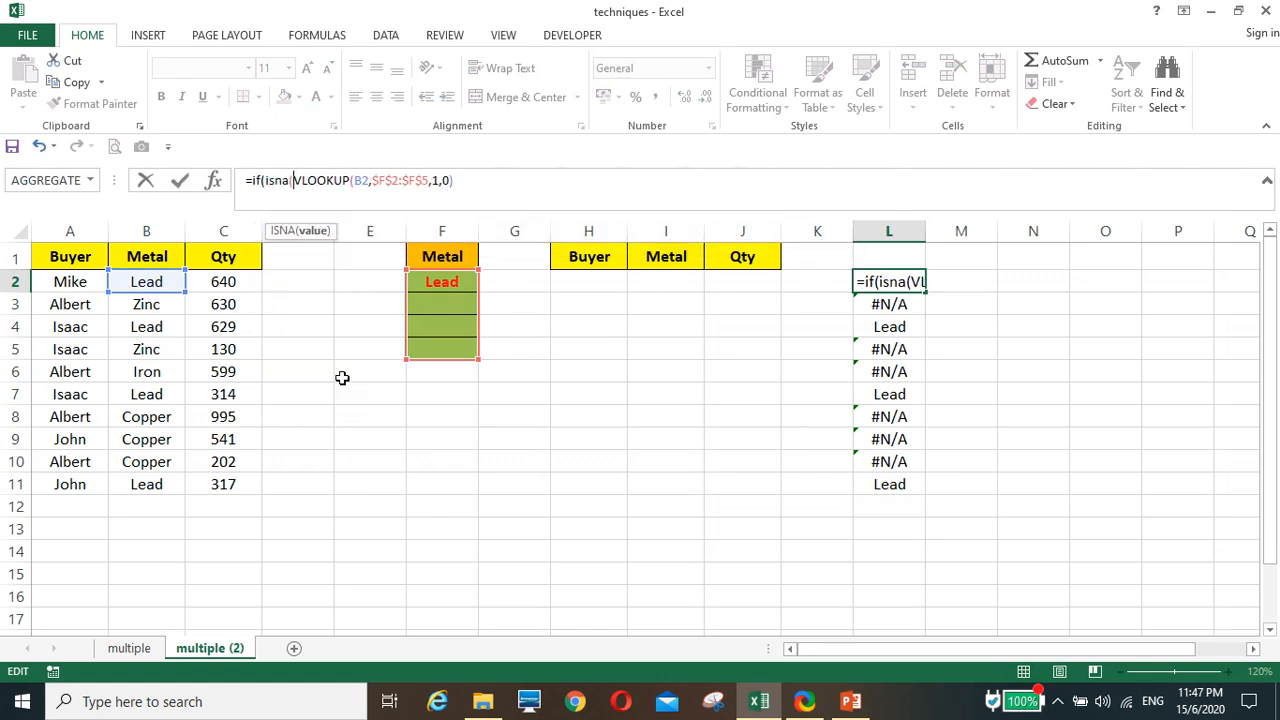
left_click(472, 183)
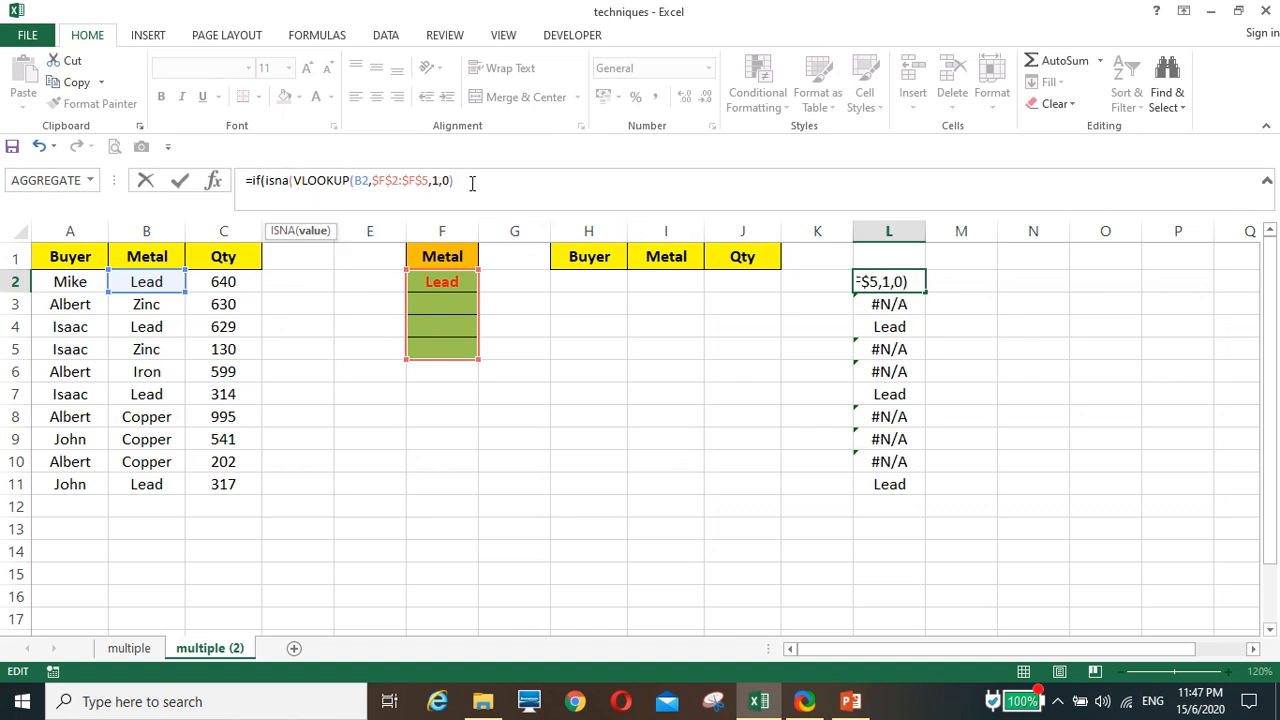
key("Right")
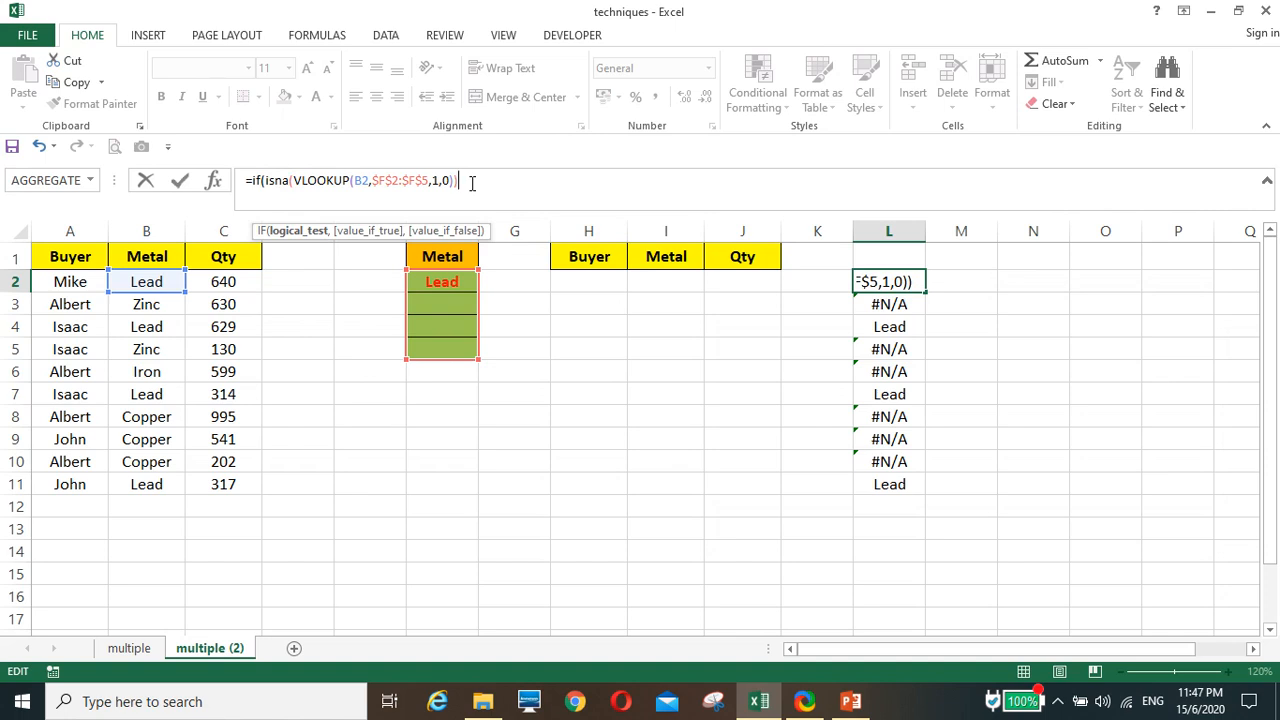
type(",")
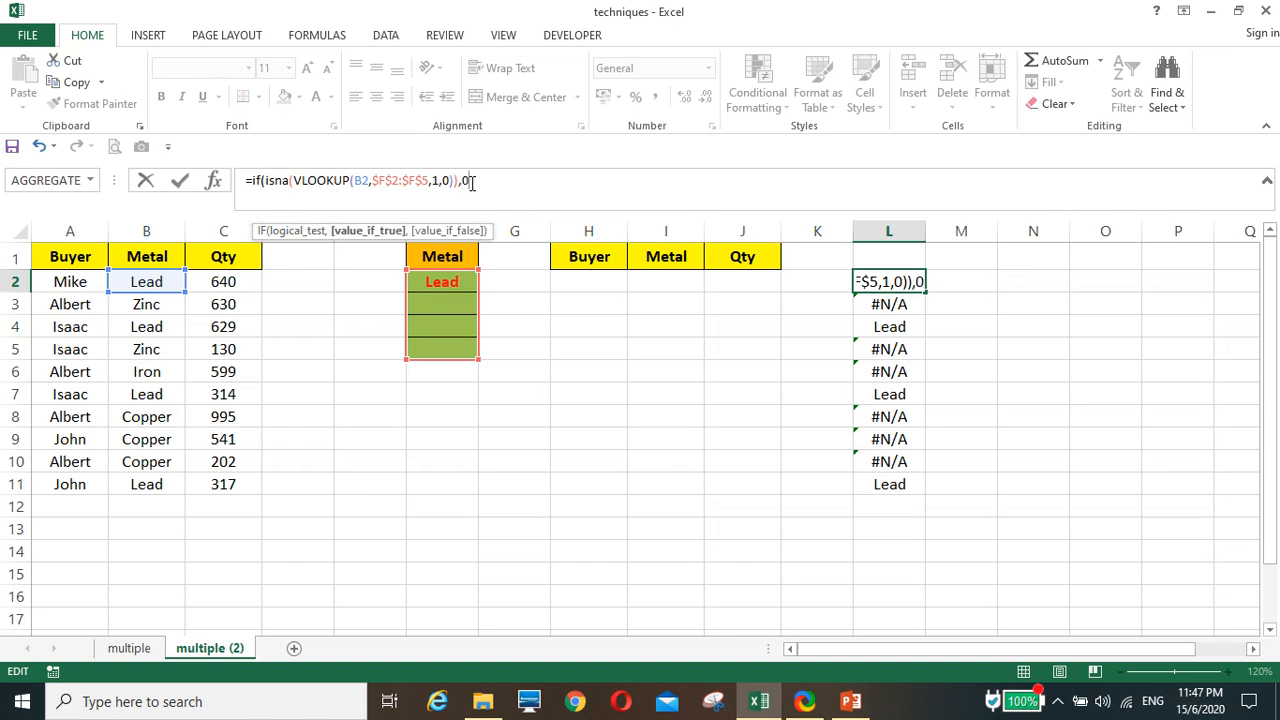
type("0,1")
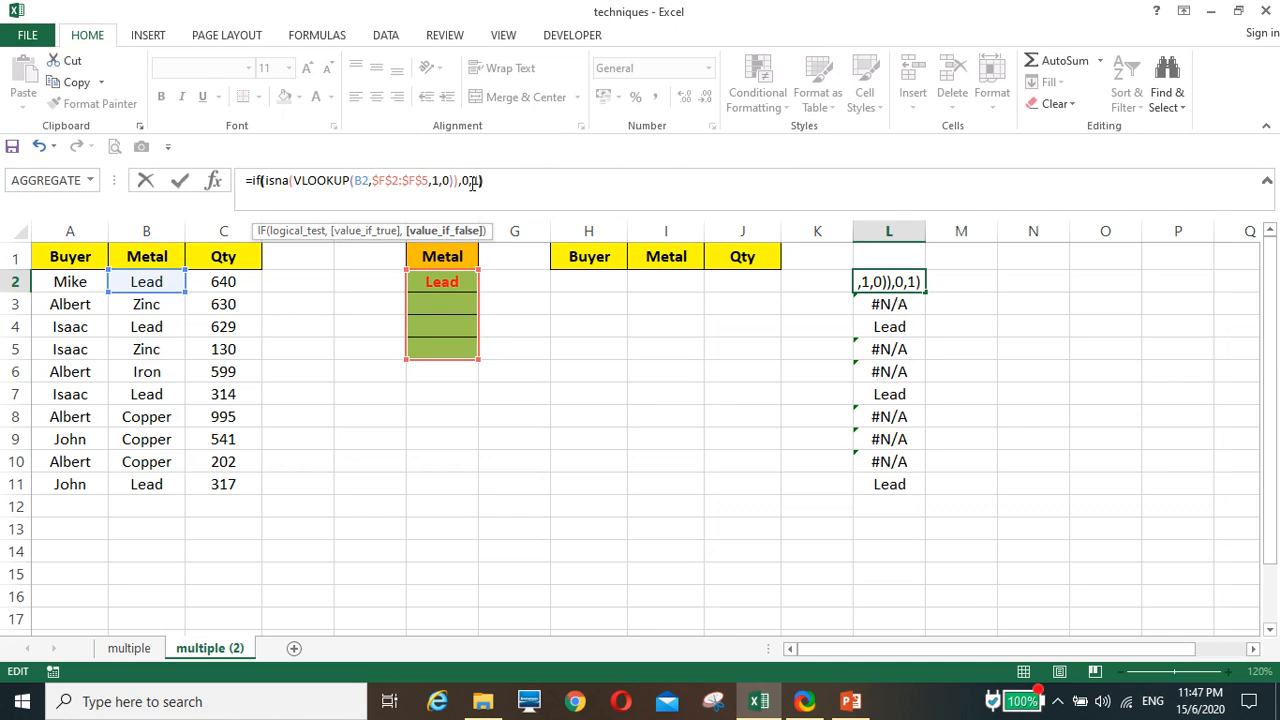
key("Return")
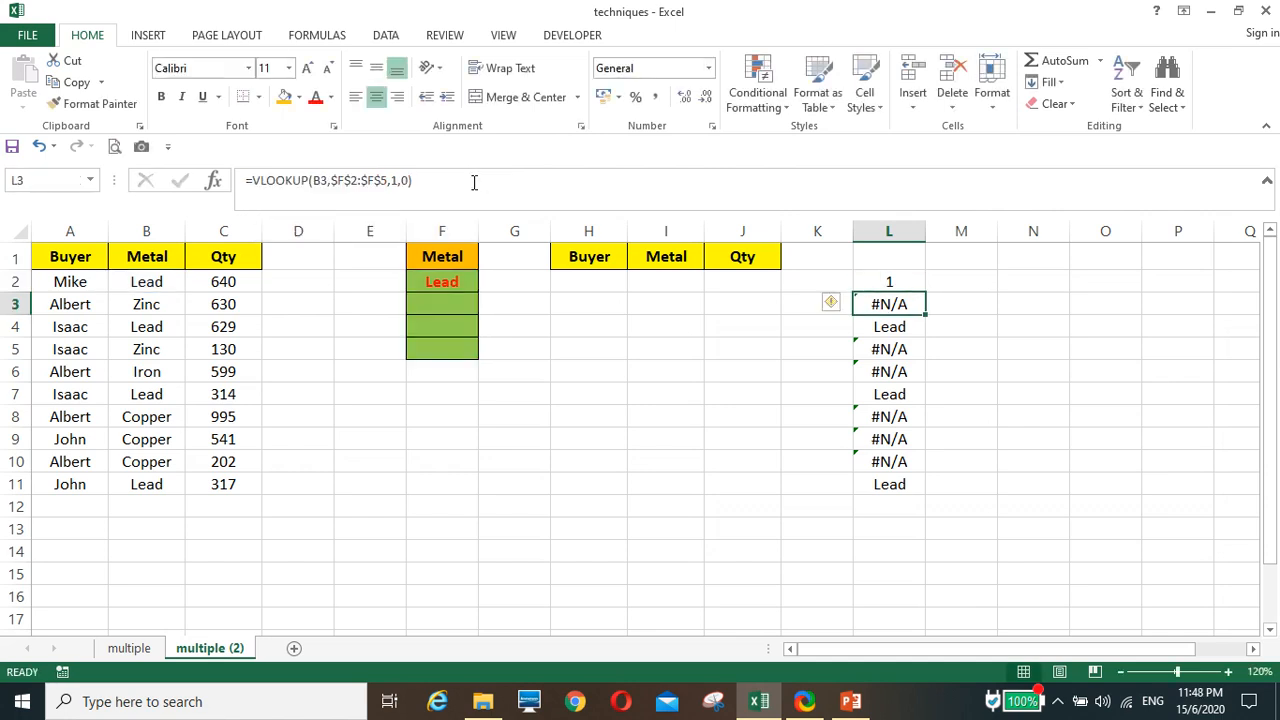
Fill the revised L2 formula down to L11 and check the flags in the Lead rows.
left_click(886, 284)
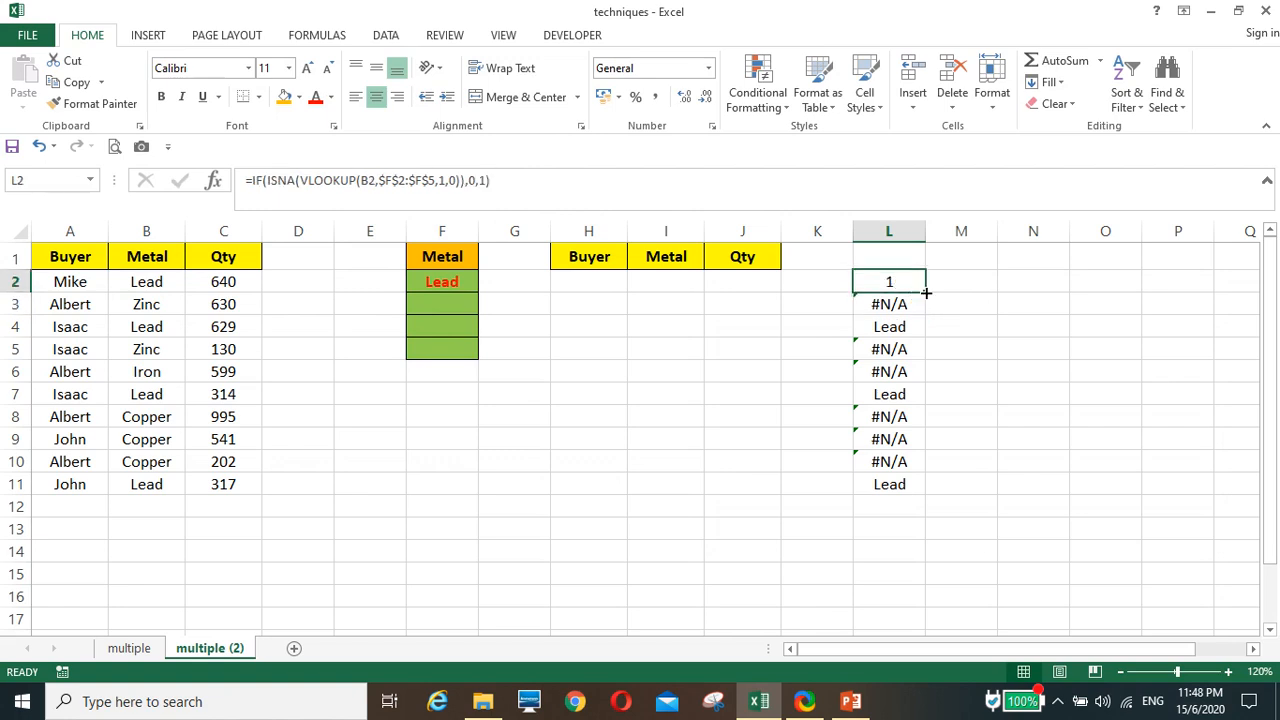
double_click(926, 293)
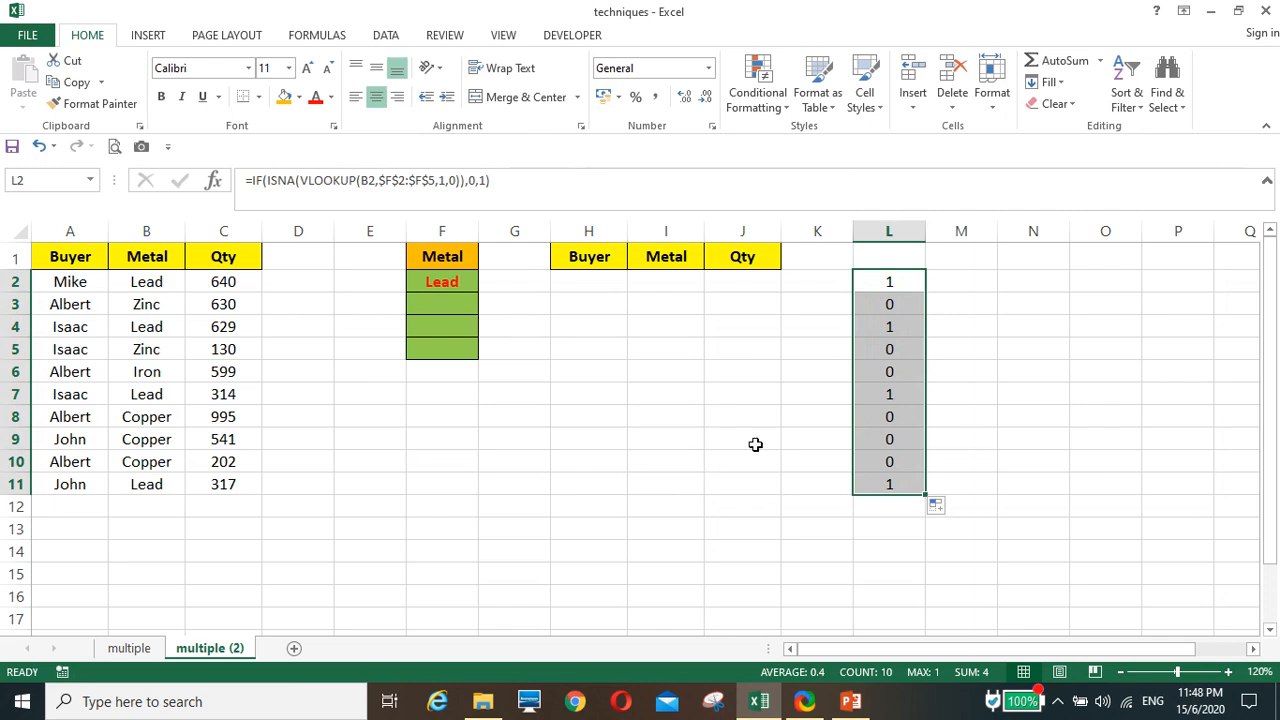
left_click(882, 283)
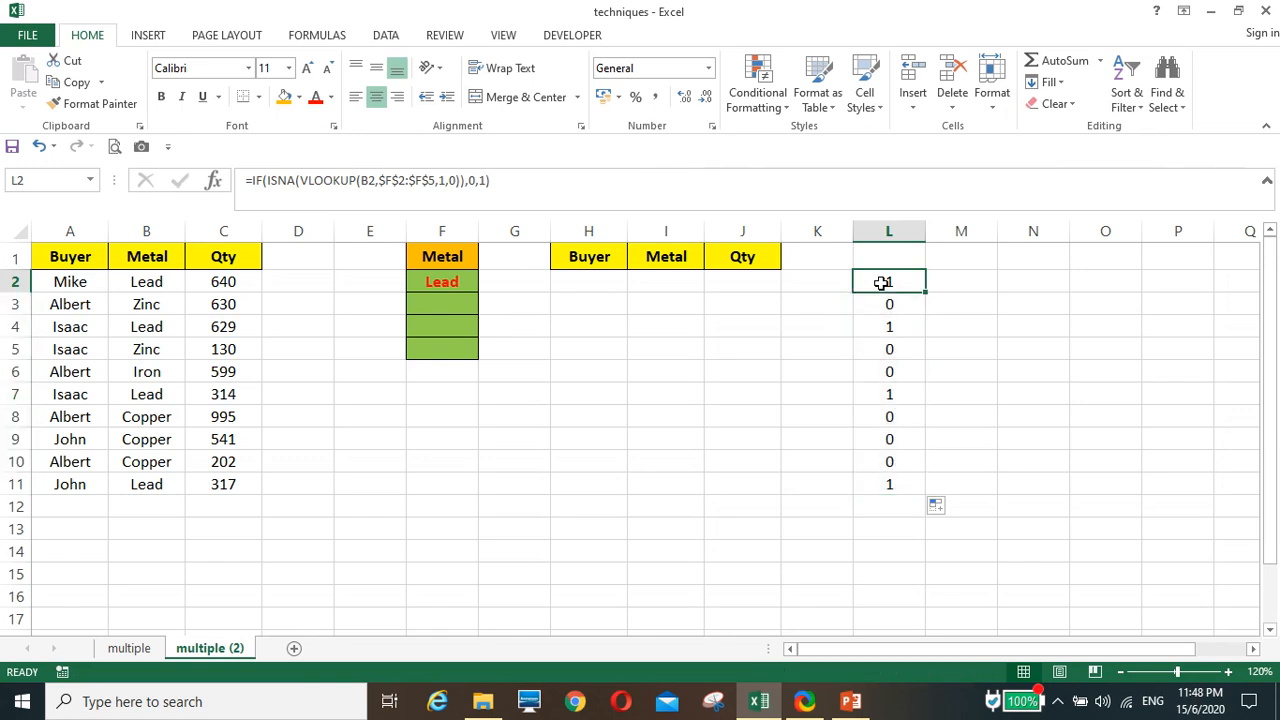
left_click(889, 326)
left_click(890, 390)
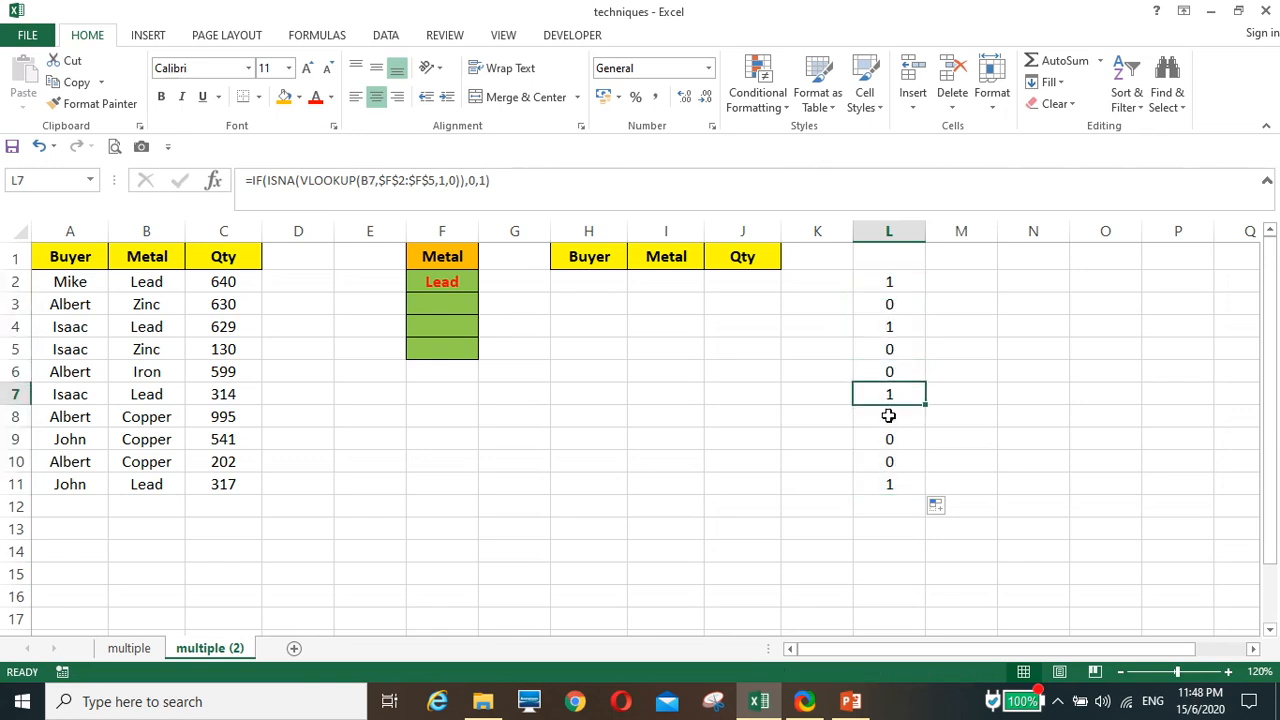
left_click(893, 481)
Wrap the L2 formula as =IF(IF(ISNA(VLOOKUP(B2,$F$2:$F$5,1,0)),0,1)=1,ROW(),"") and fill it down to L11.
left_click(872, 285)
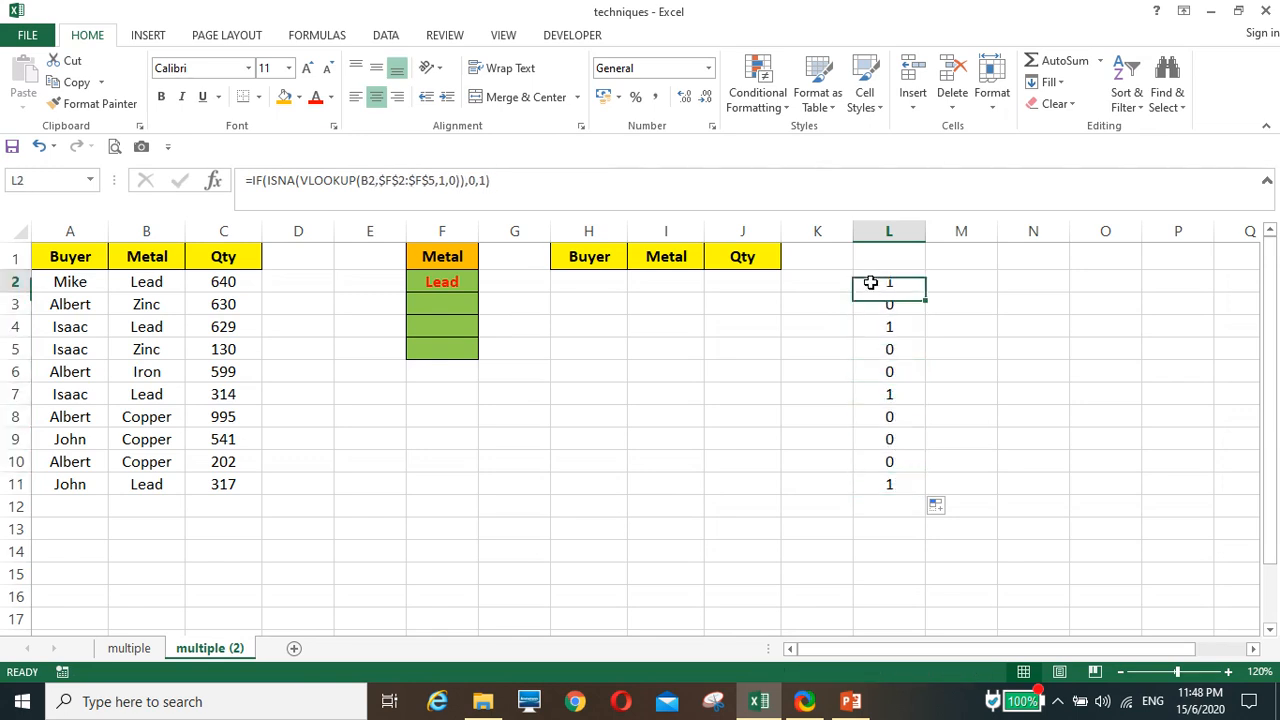
left_click(251, 178)
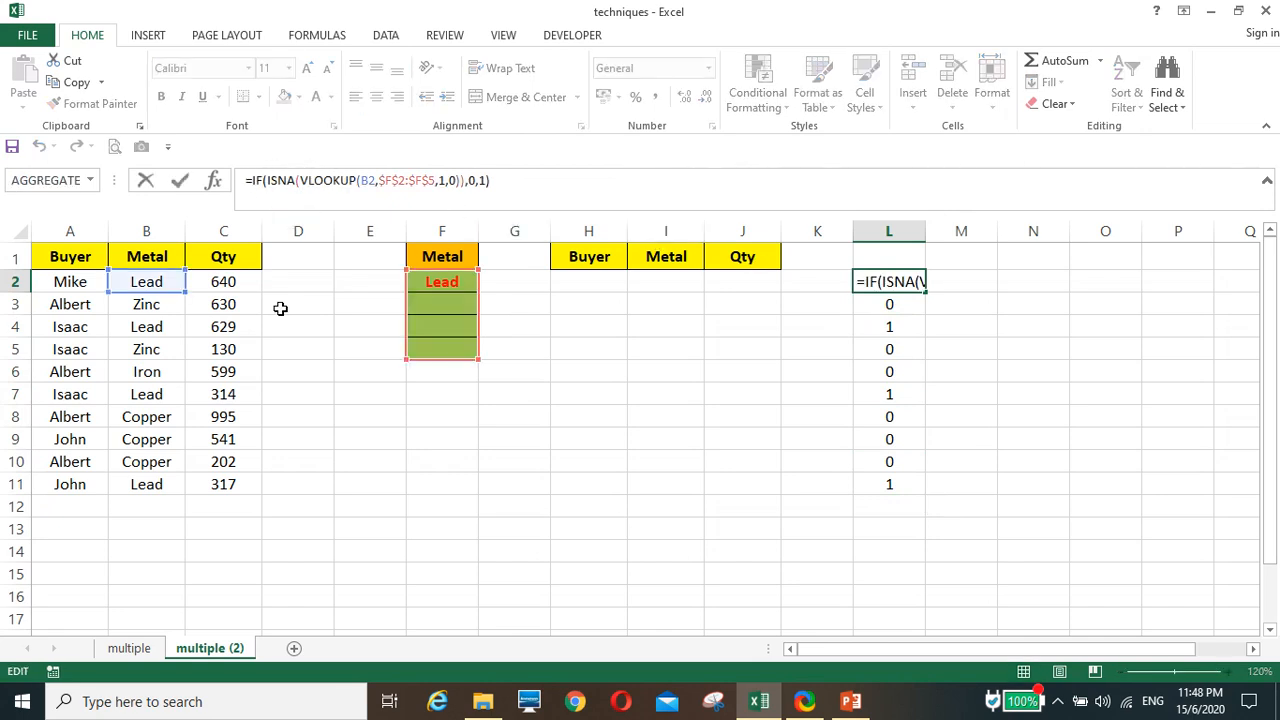
type("if(")
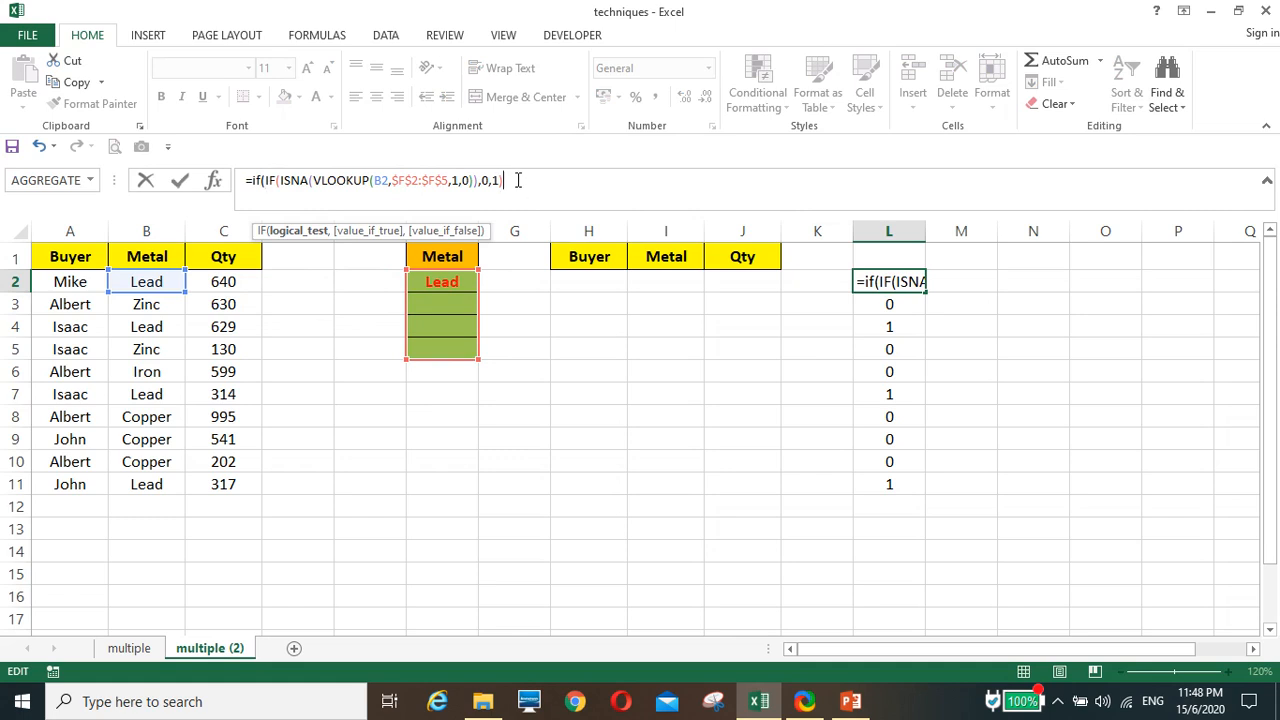
type("=")
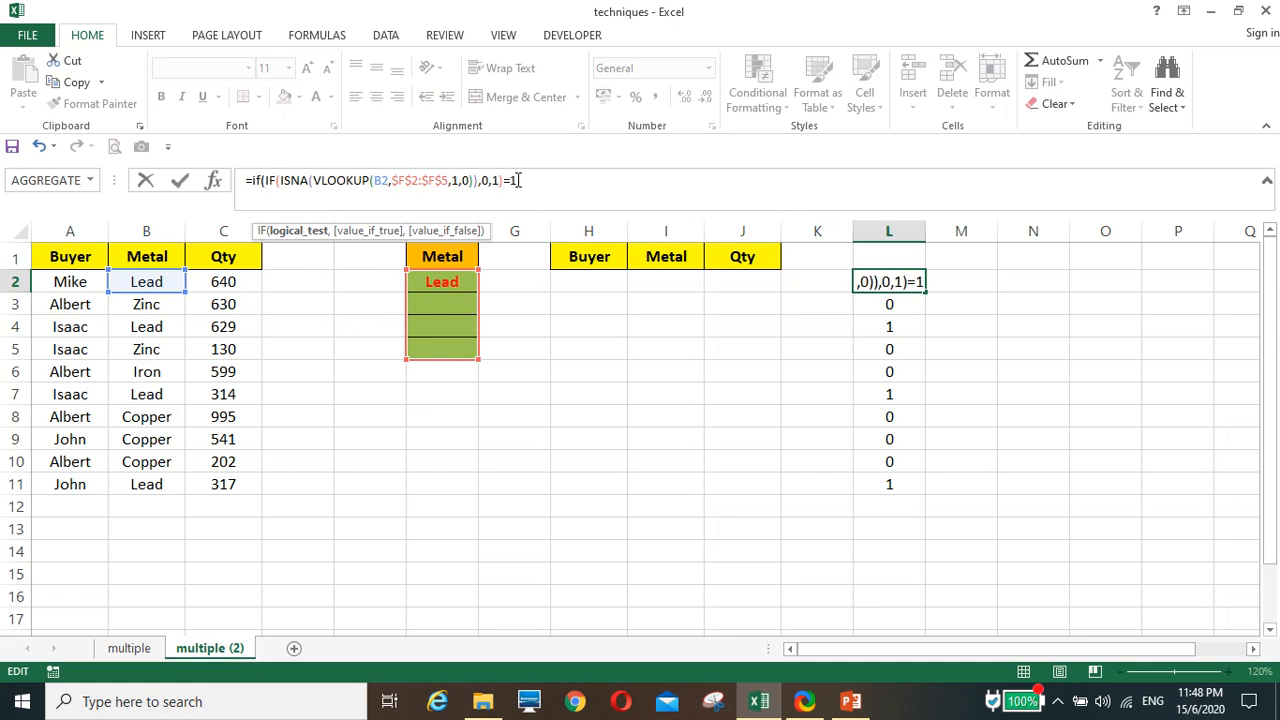
type("1,row(")
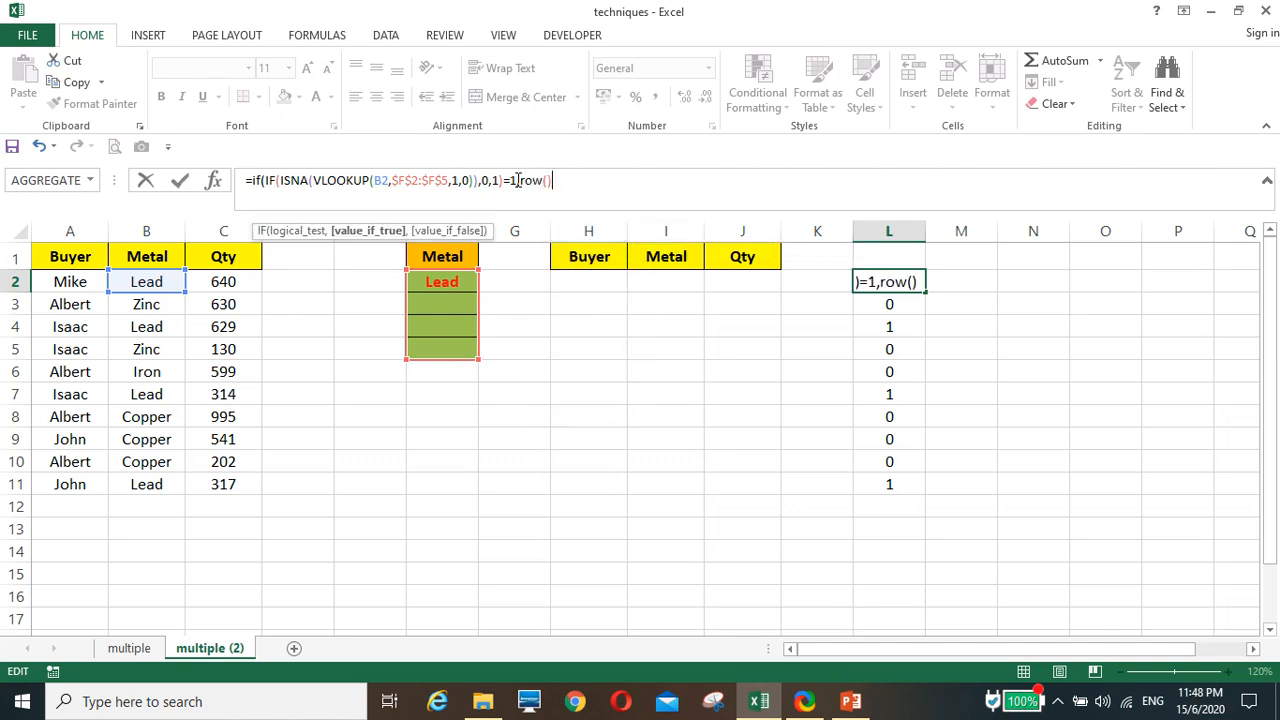
type("),")
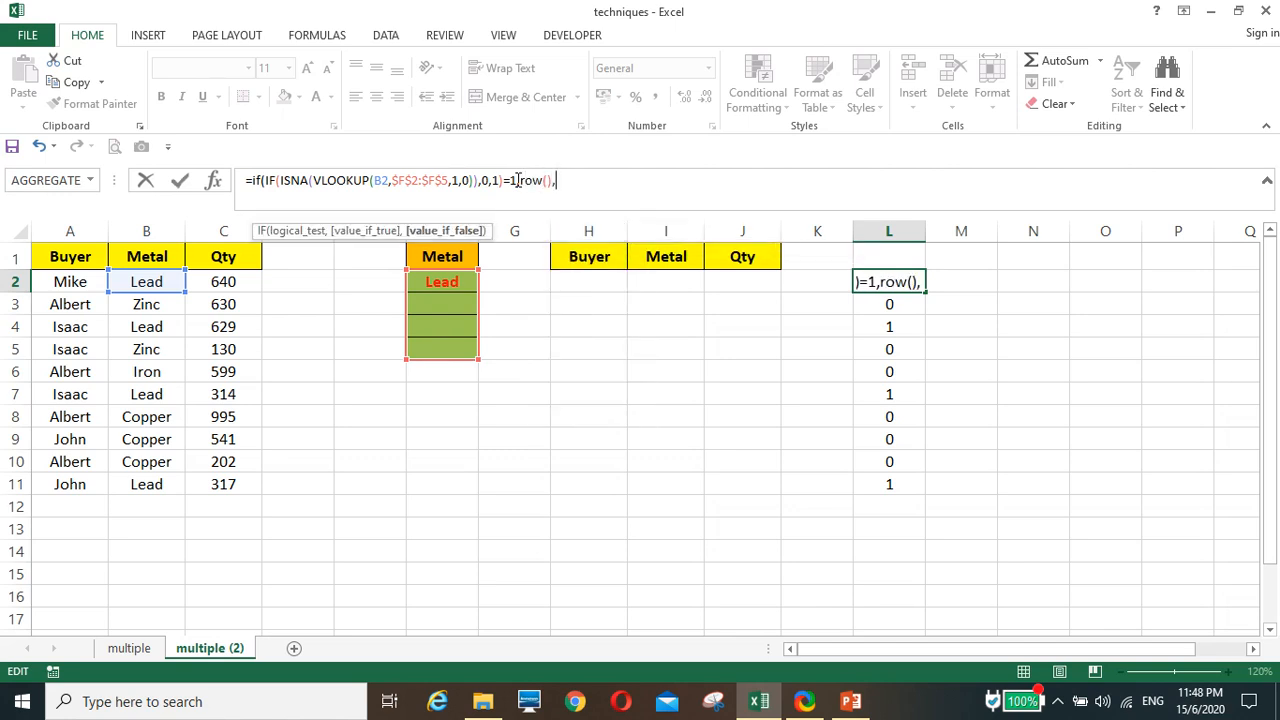
type("\"\"")
key("Return")
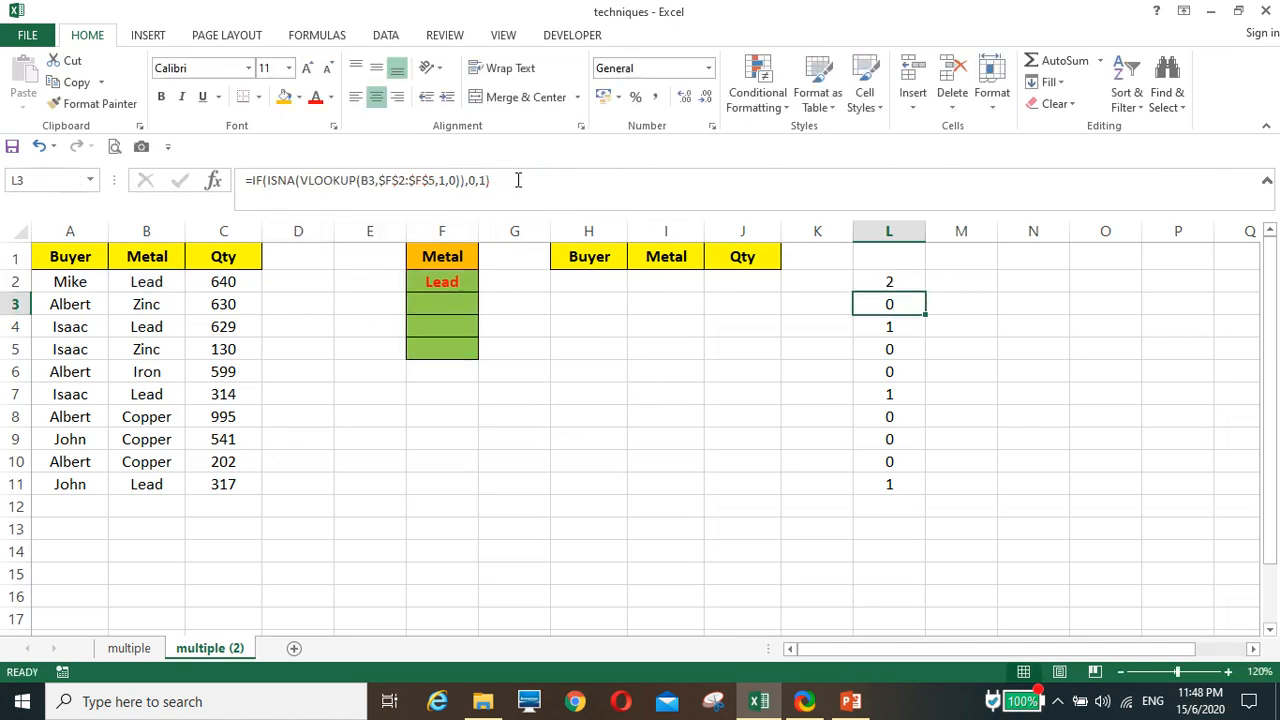
left_click(899, 285)
double_click(924, 294)
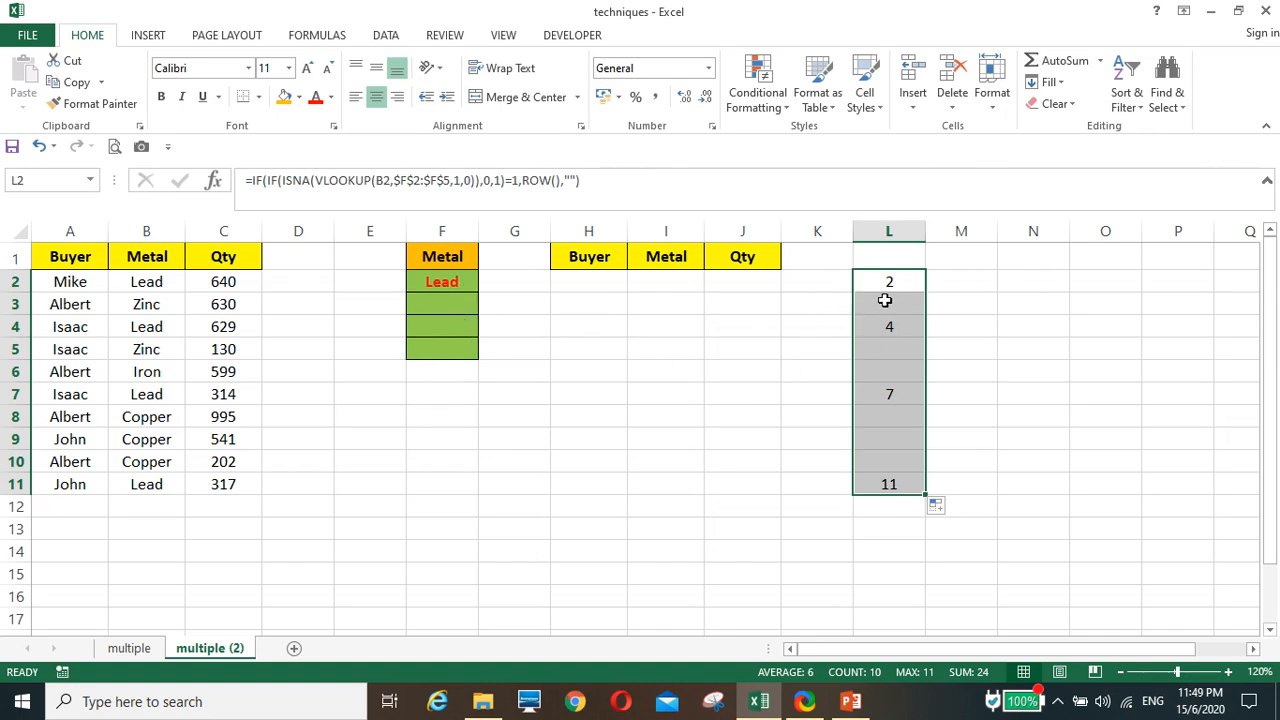
Enter =SMALL($L$2:$L$11,ROW()-1) in cell M2 and fill the formula down to M11.
left_click(966, 281)
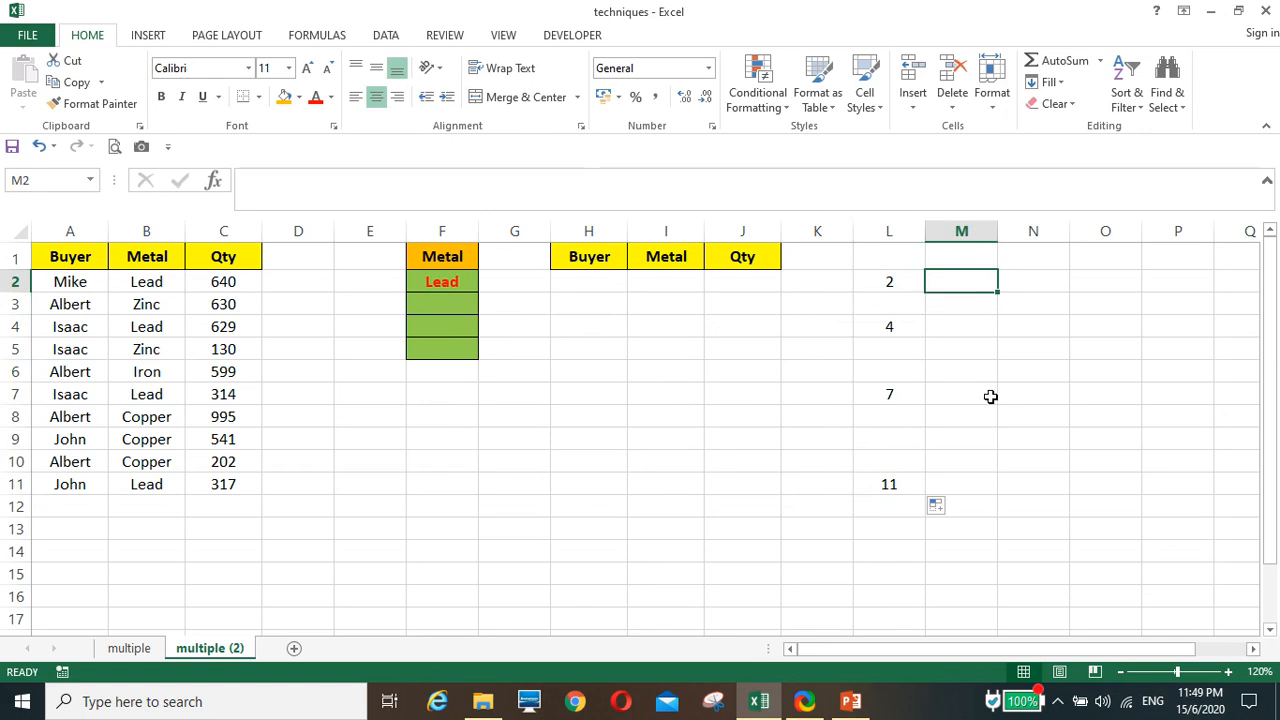
type("=")
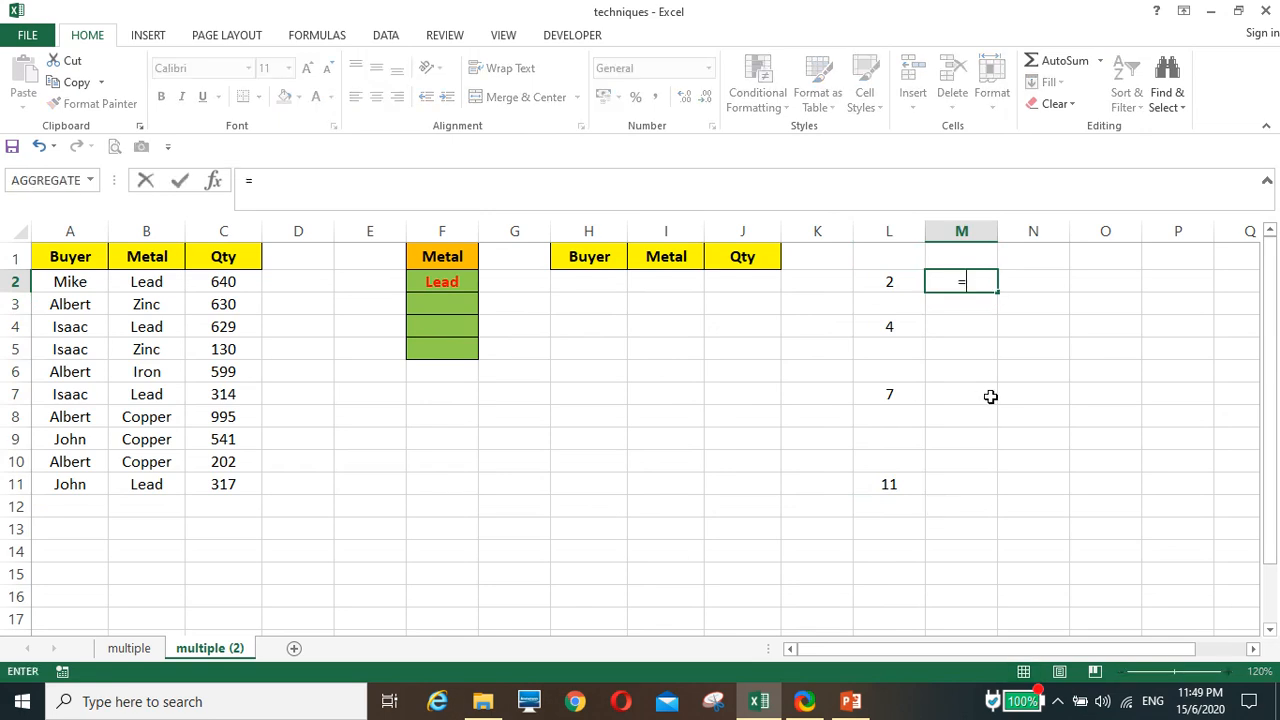
type("smal")
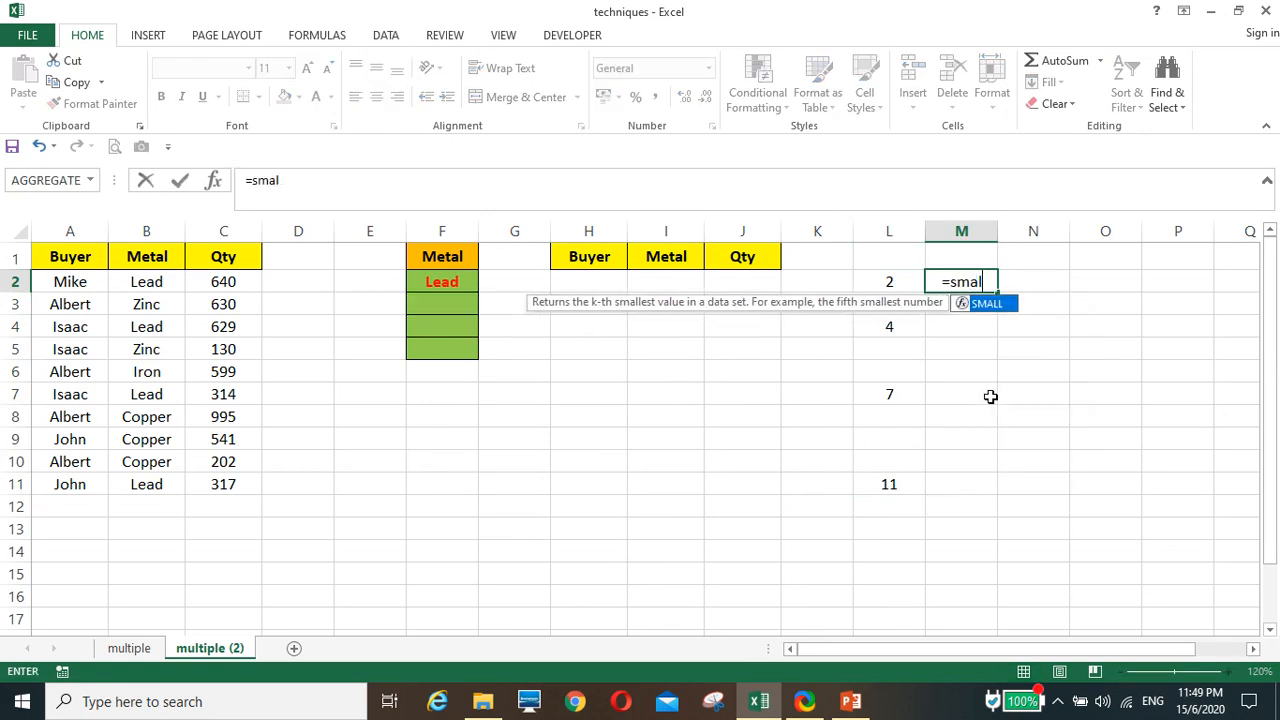
type("l(")
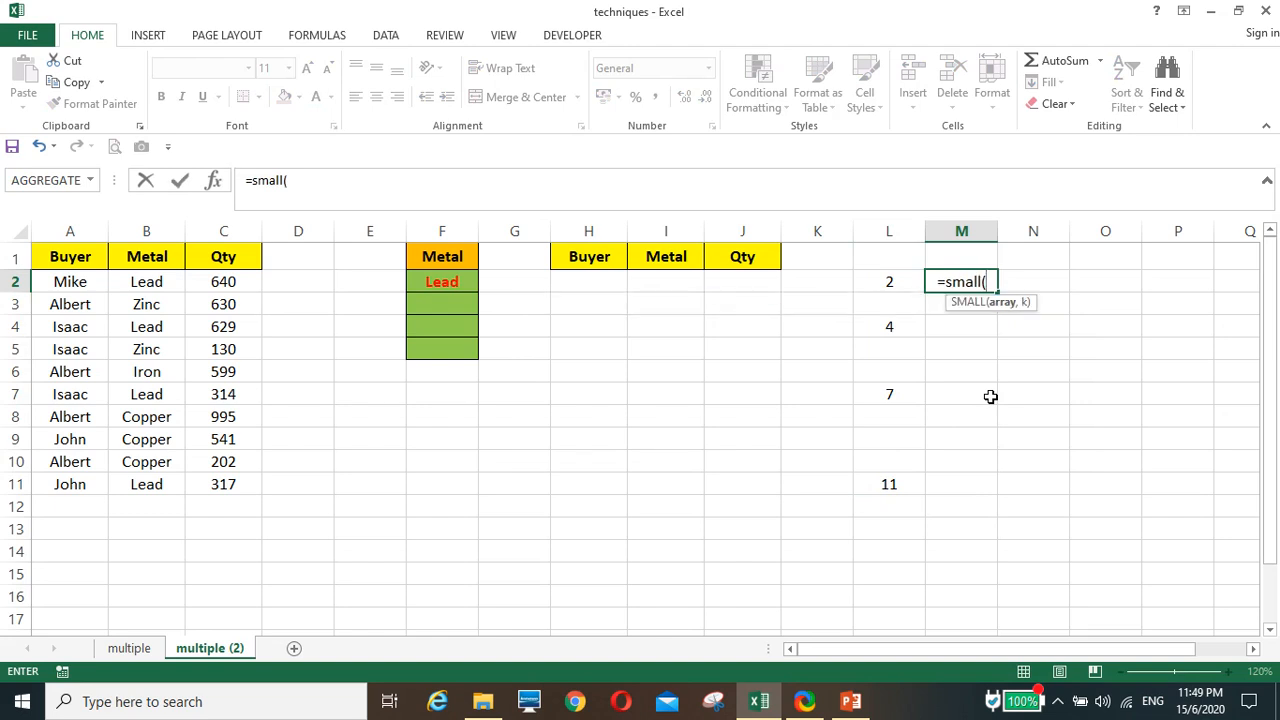
left_click(889, 284)
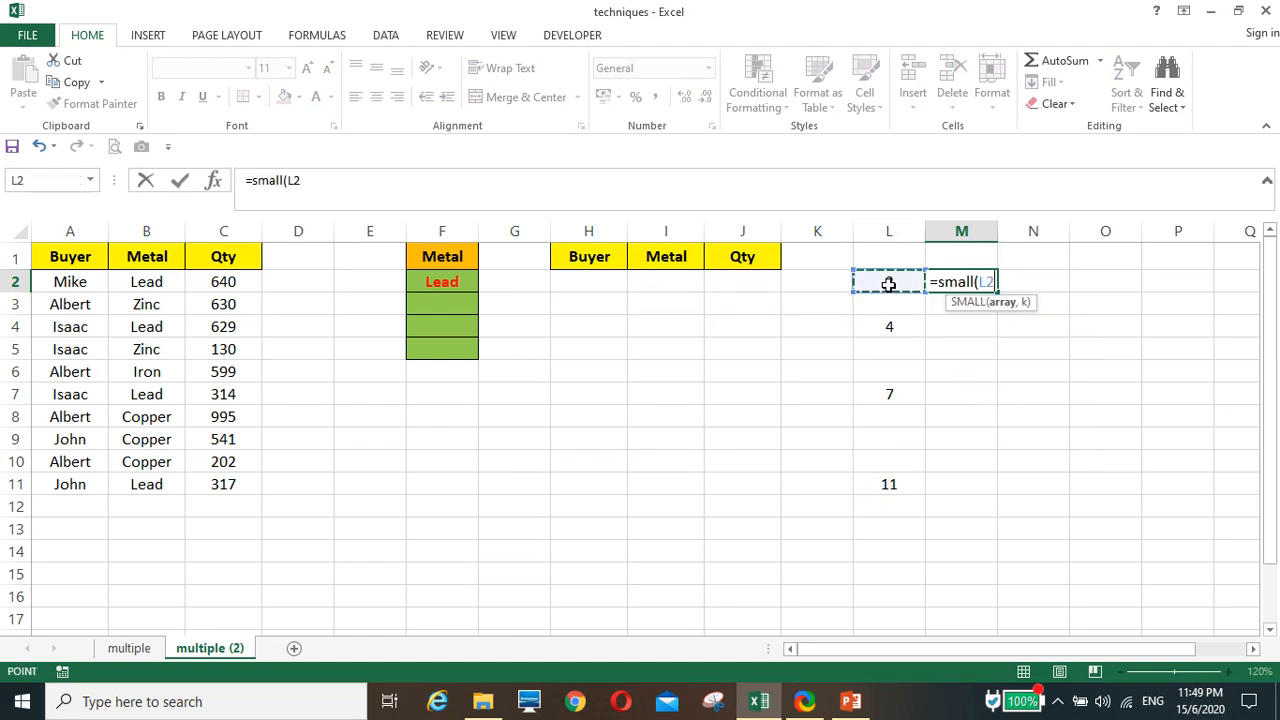
key("ctrl+shift+Down")
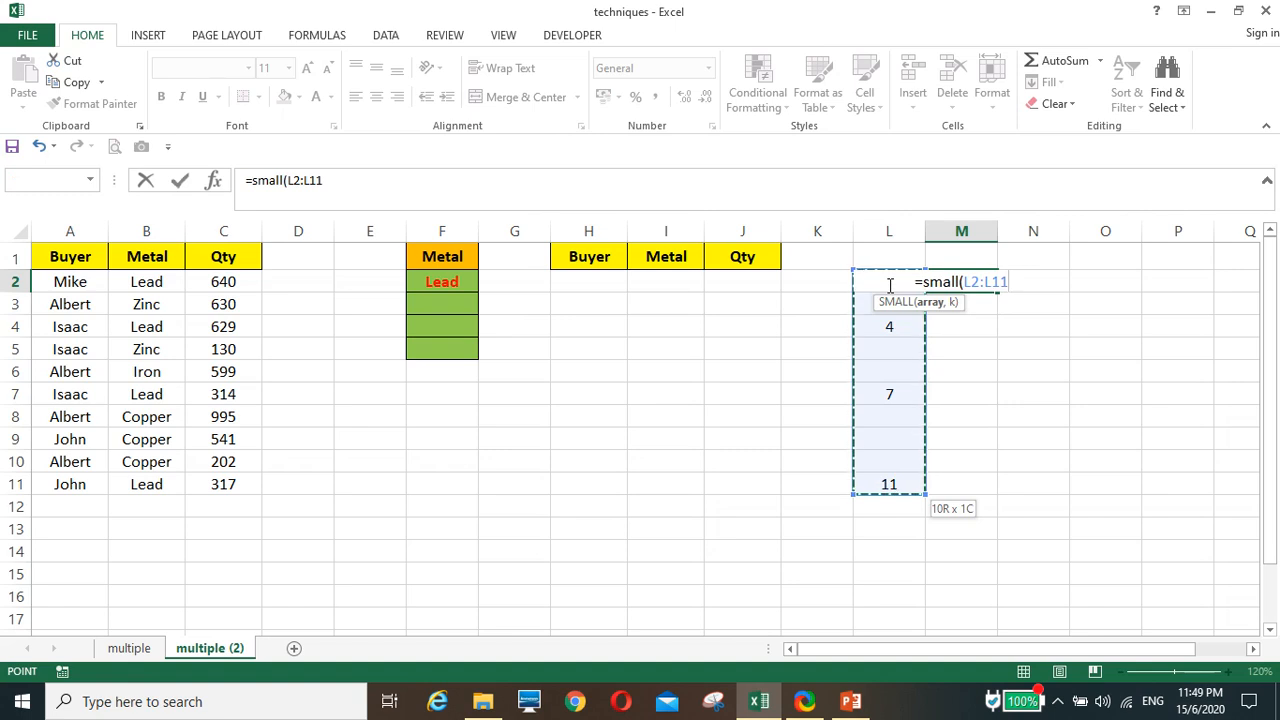
key("F4")
left_click(409, 179)
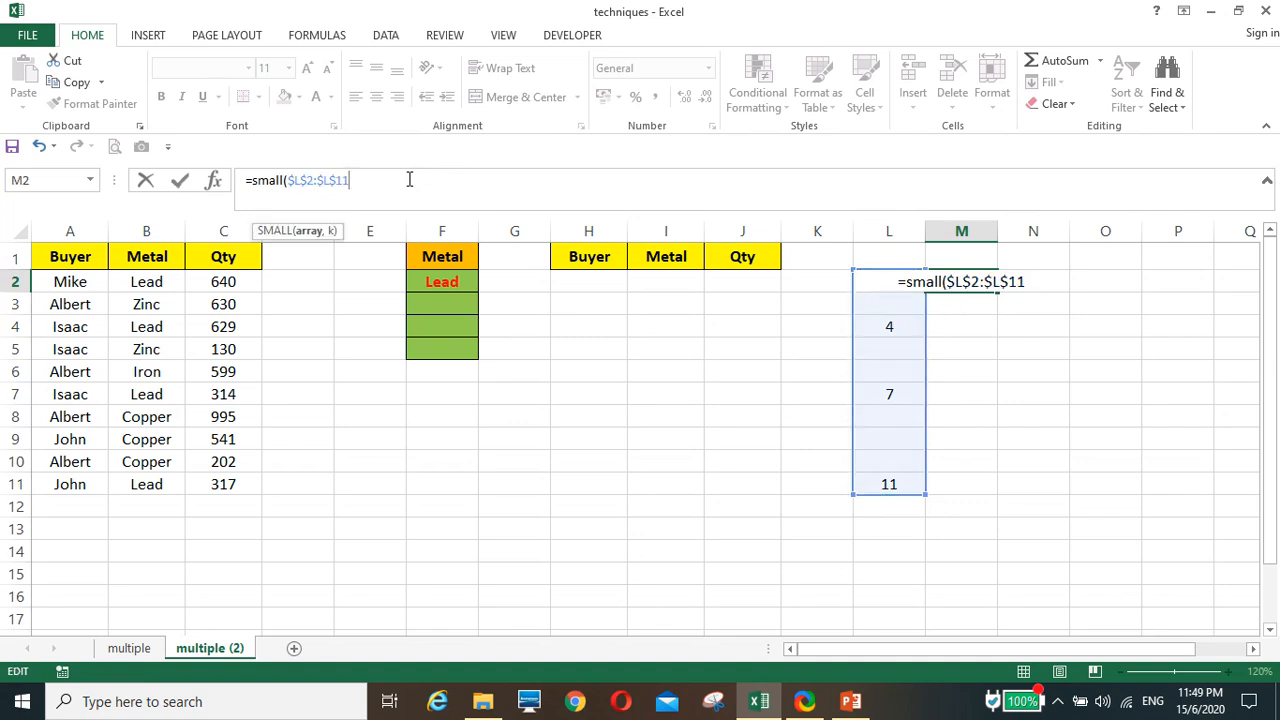
type(",")
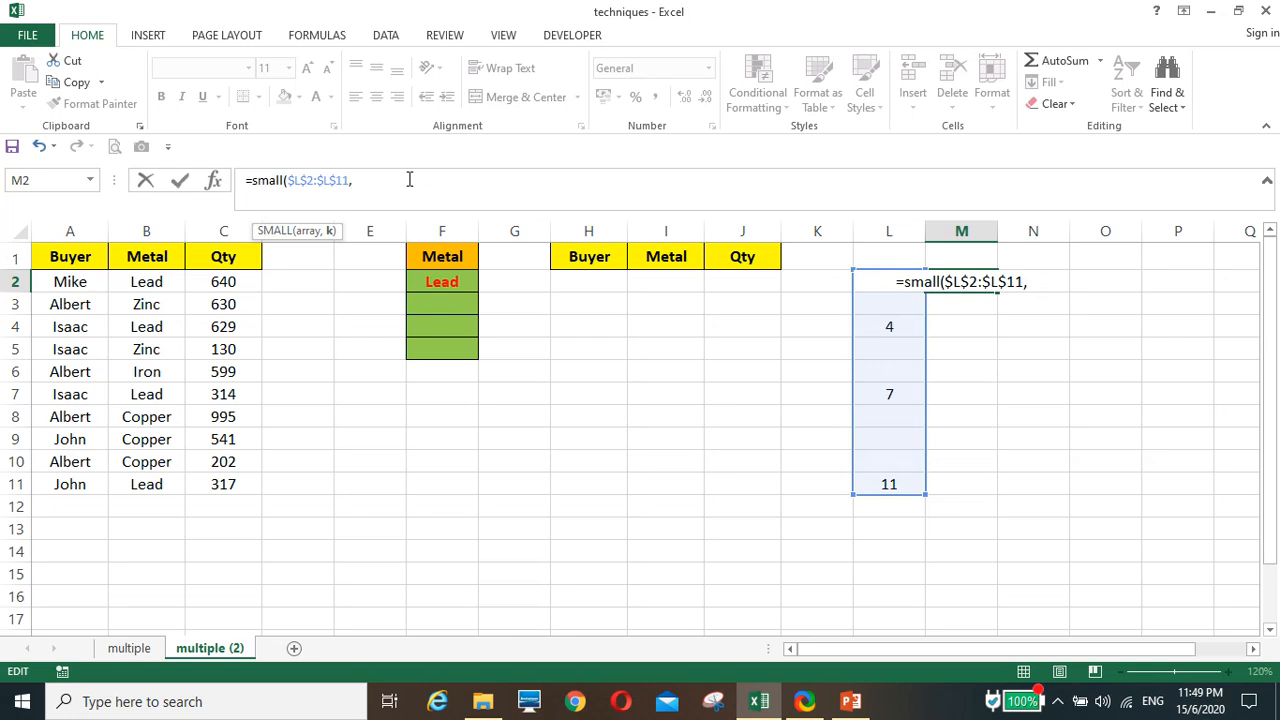
type("r")
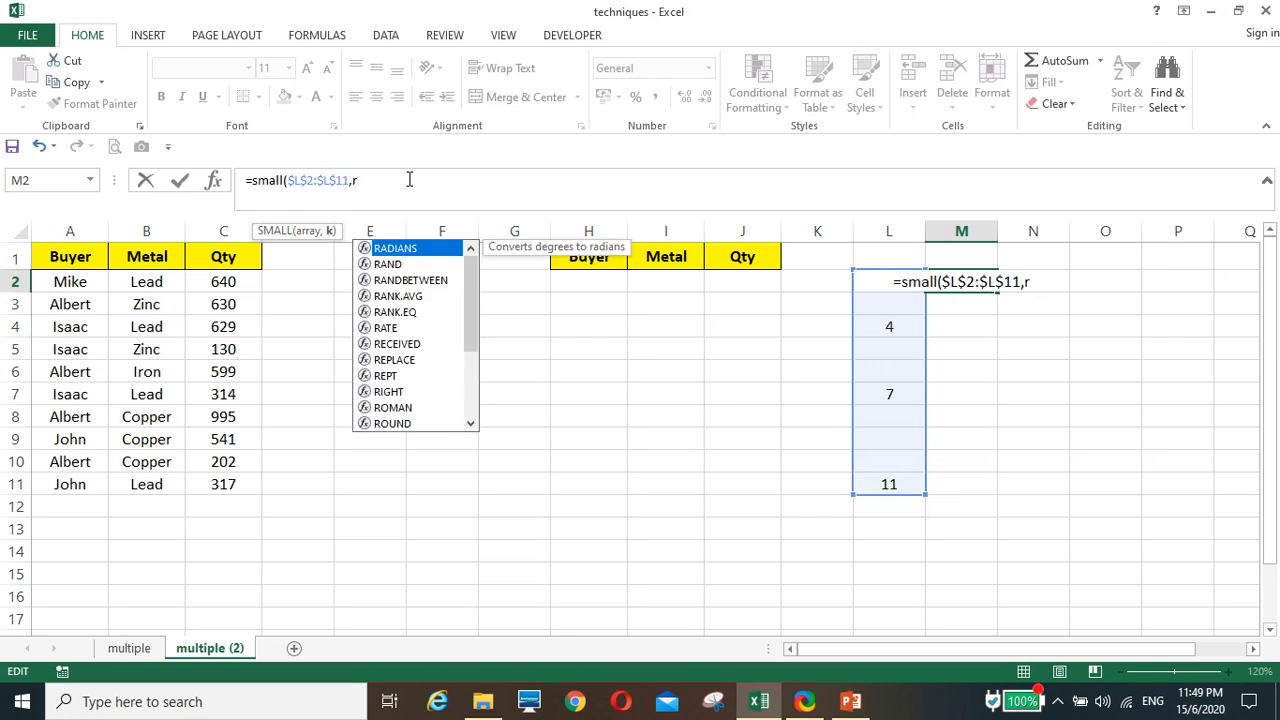
type("ow")
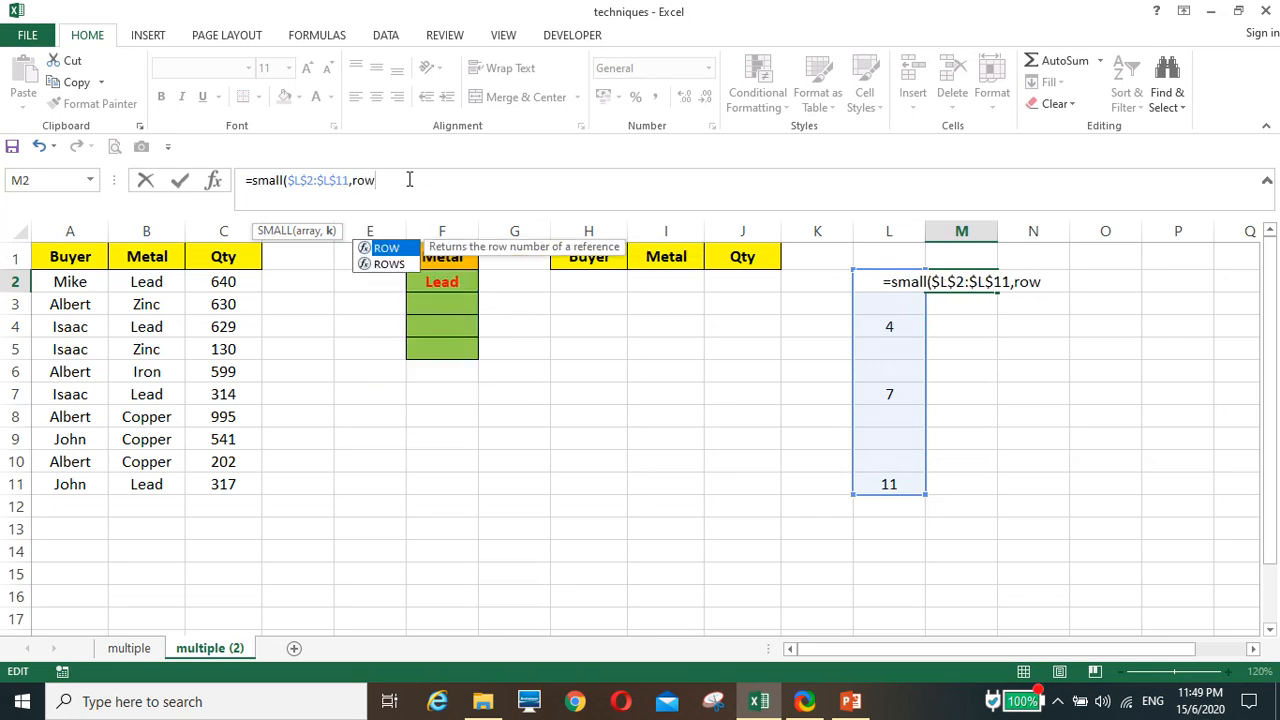
type("()")
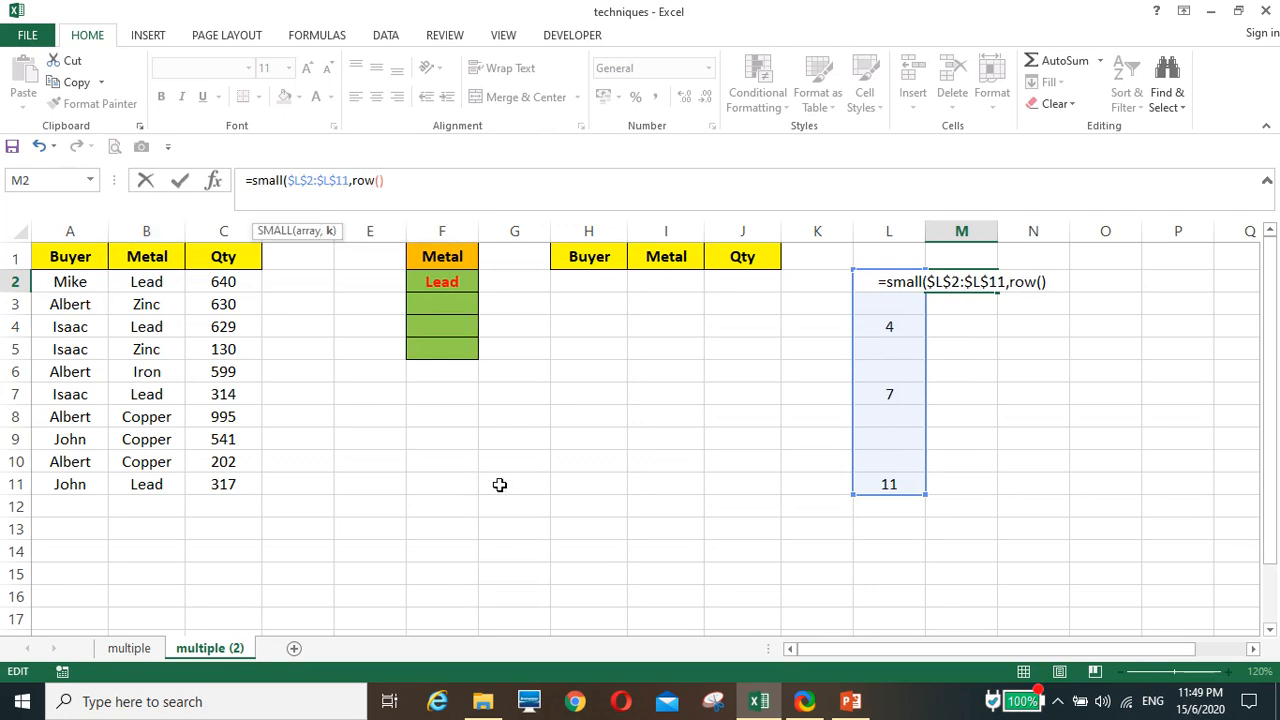
type("-1")
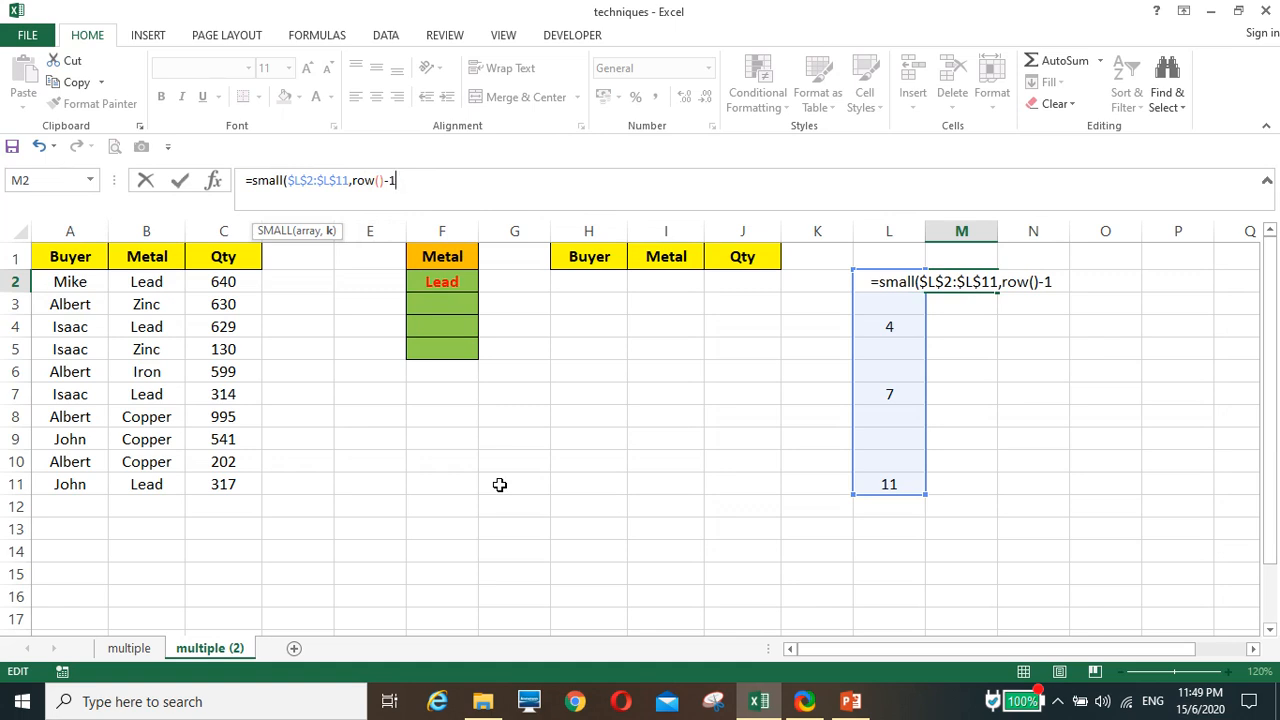
type(")")
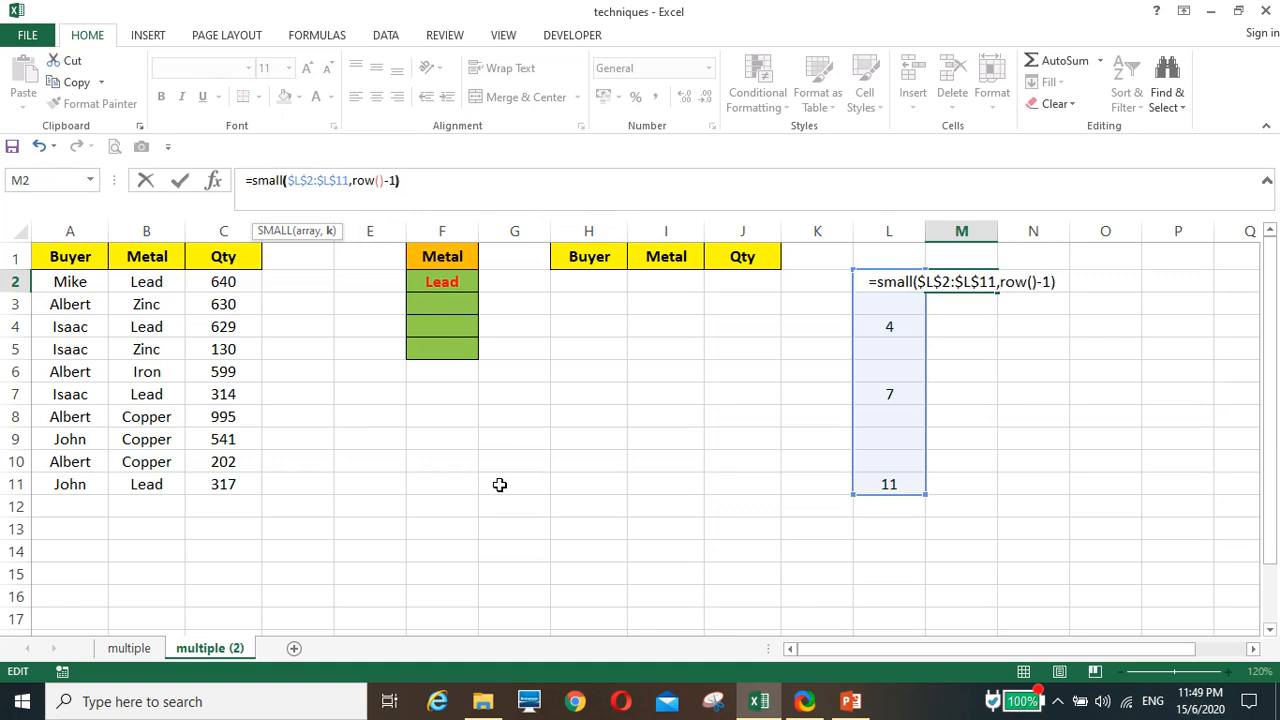
key("Return")
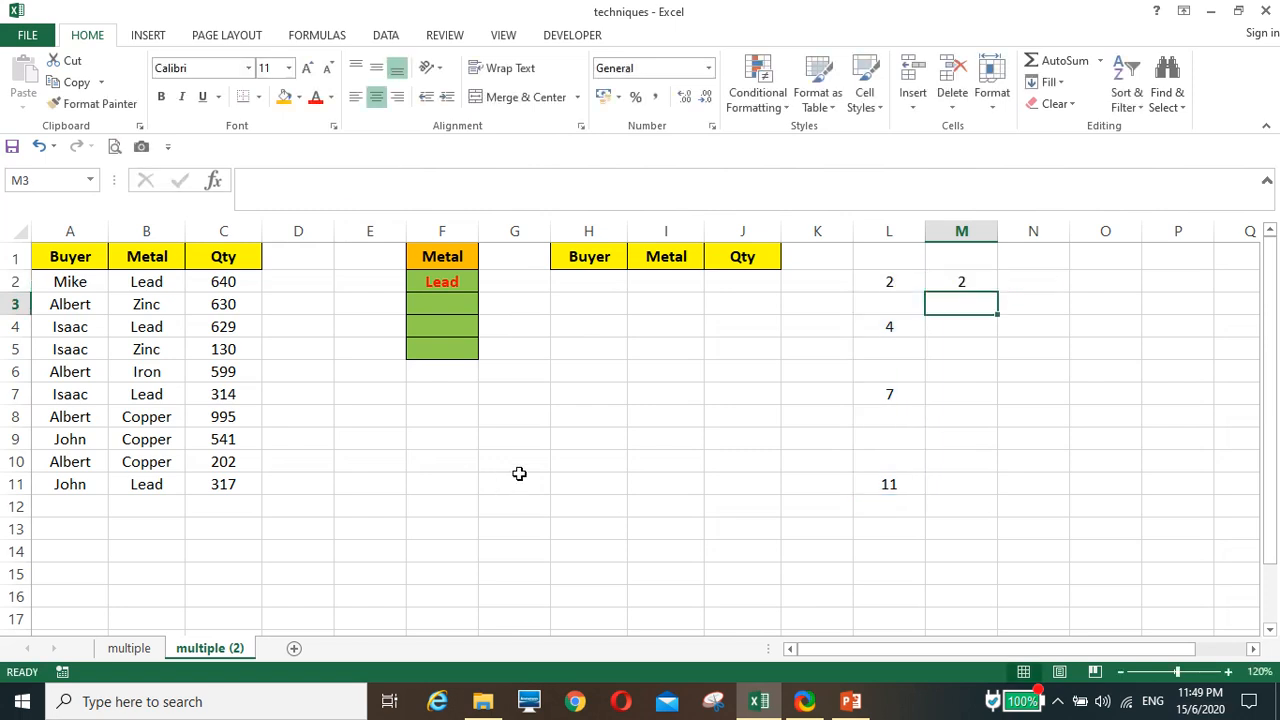
left_click(955, 280)
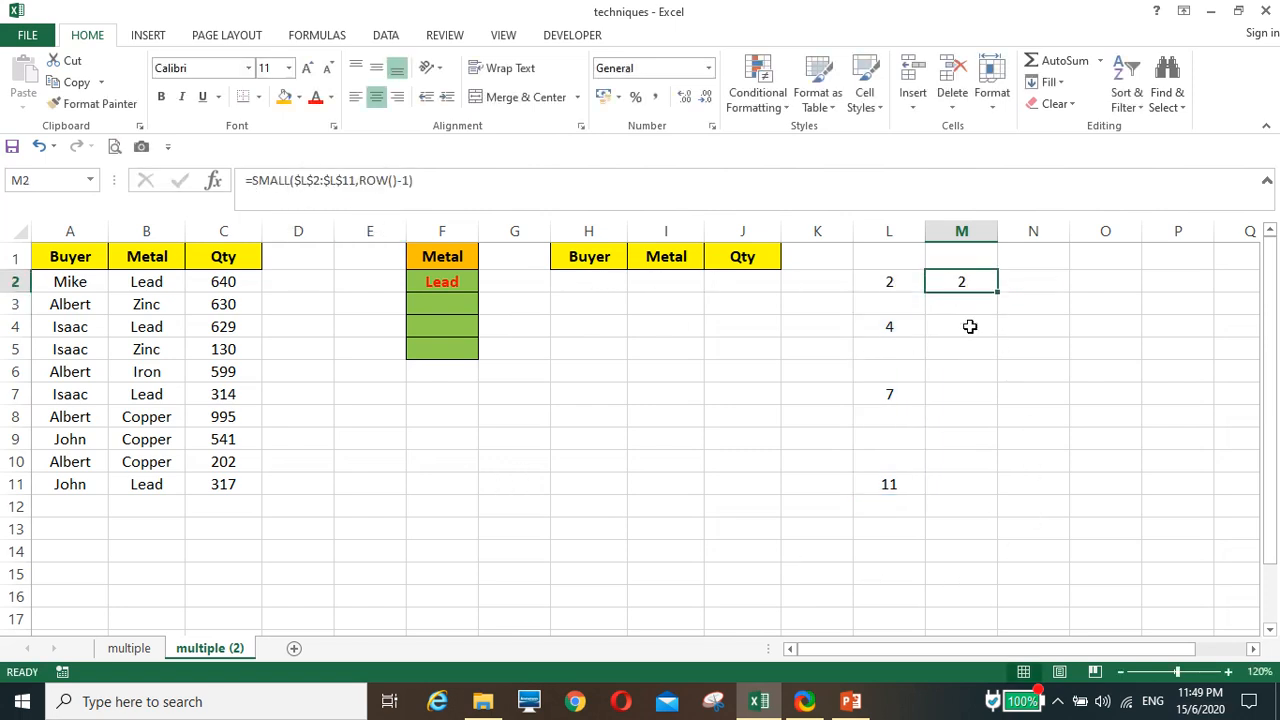
left_click_drag(996, 294, 996, 484)
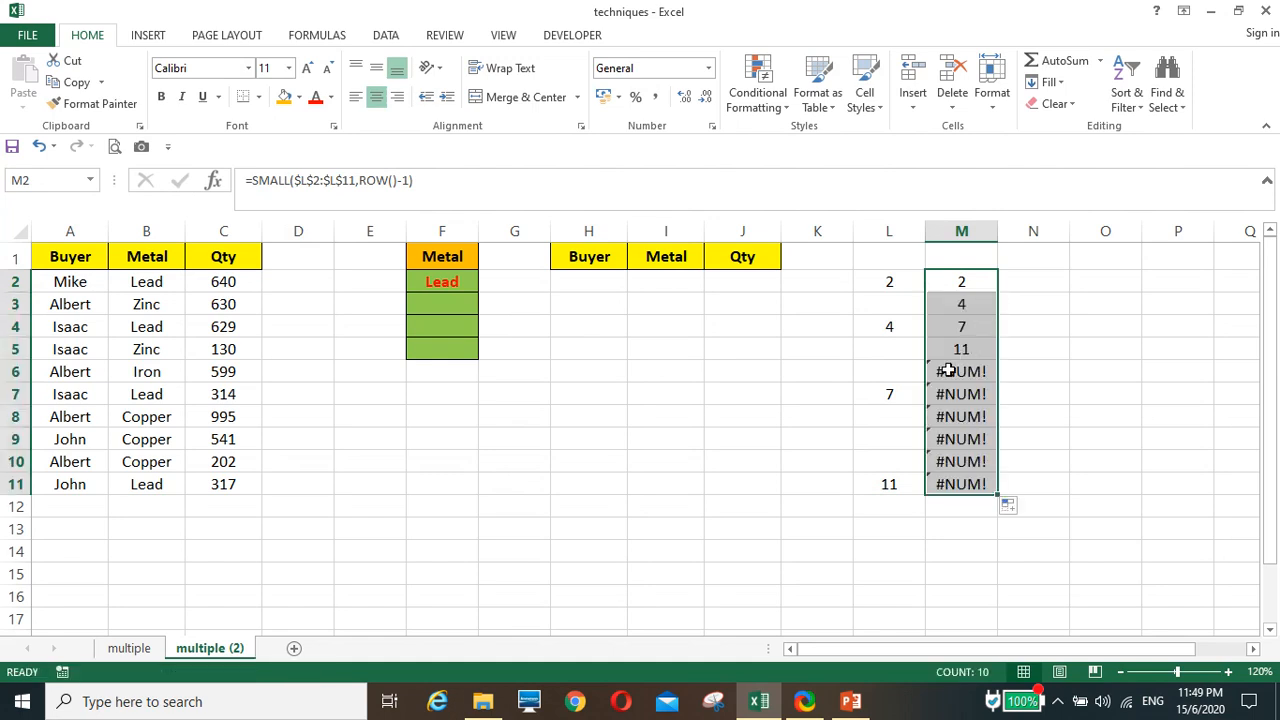
Wrap the M2 formula as =IFERROR(SMALL($L$2:$L$11,ROW()-1),"") and fill it down to M11.
left_click(253, 181)
type("iferror")
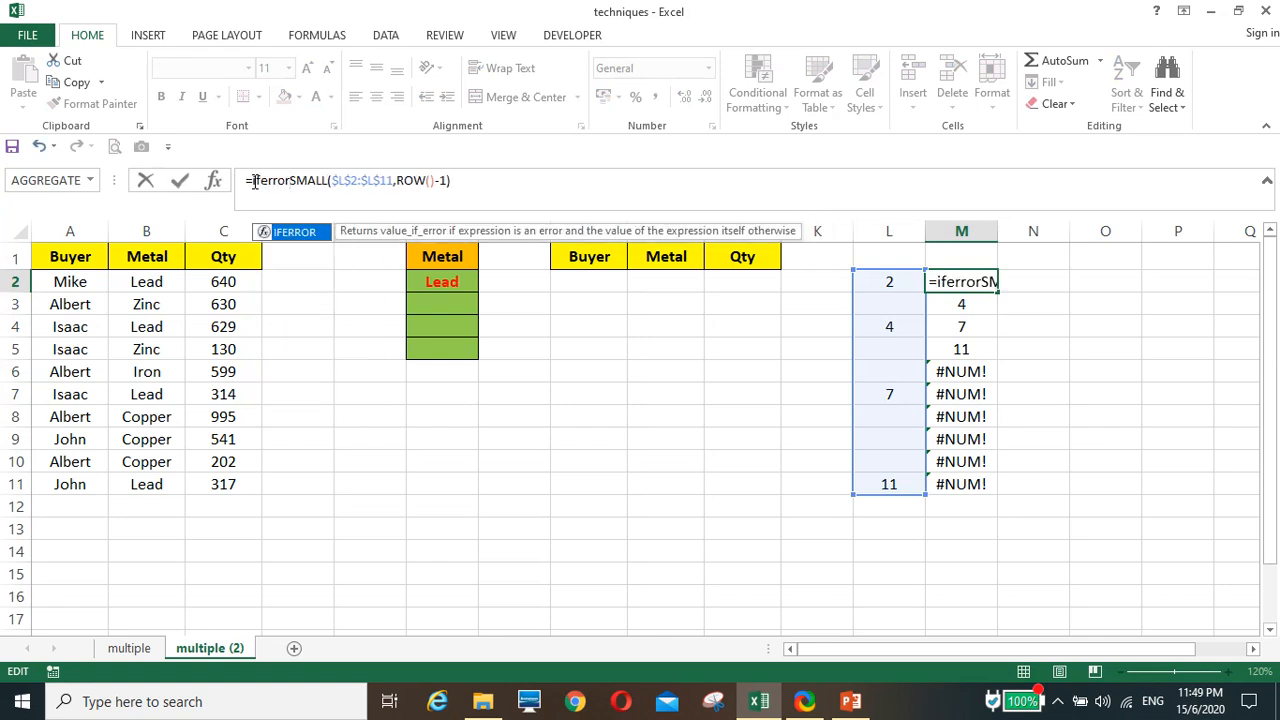
type("(")
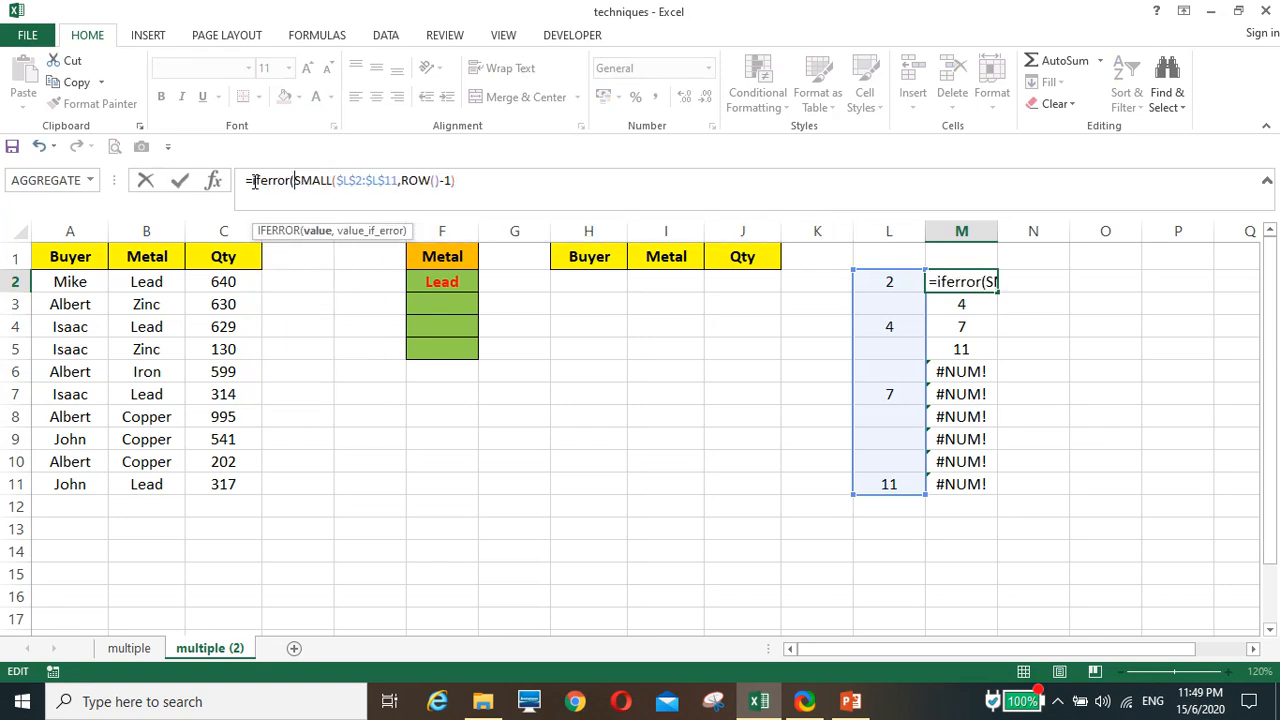
left_click(463, 180)
type(",\"\")")
key("Return")
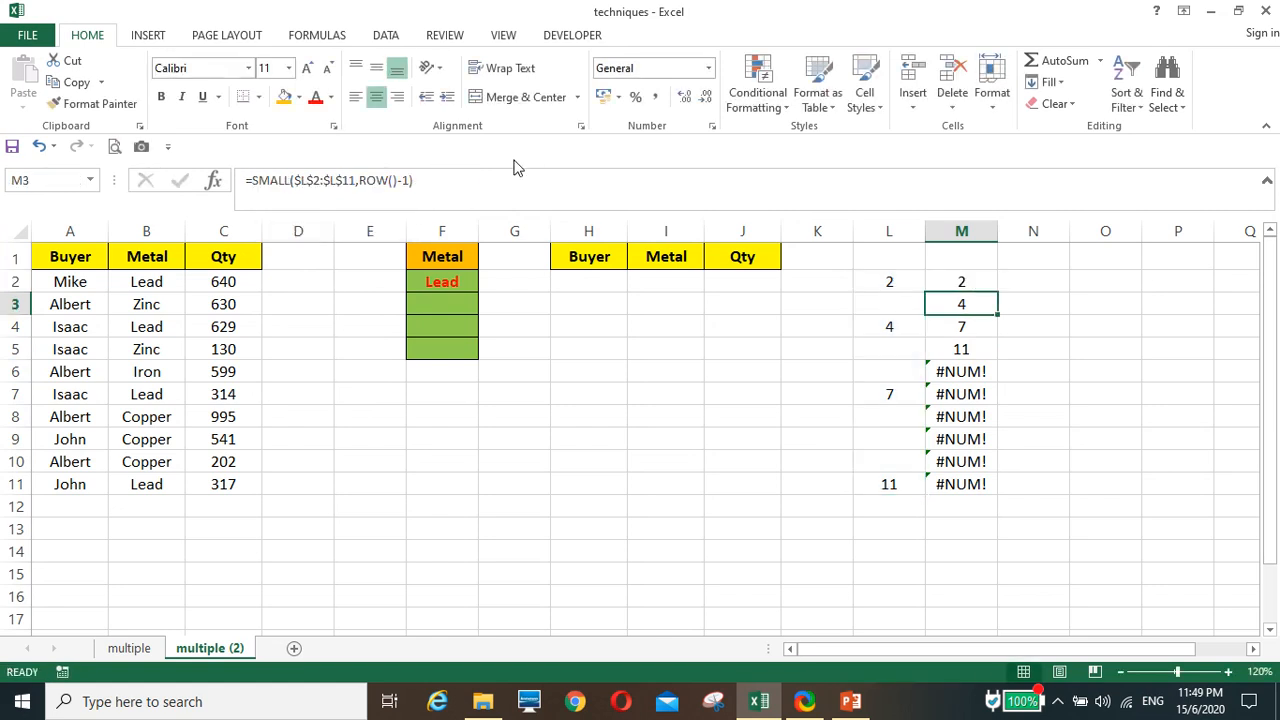
left_click(971, 285)
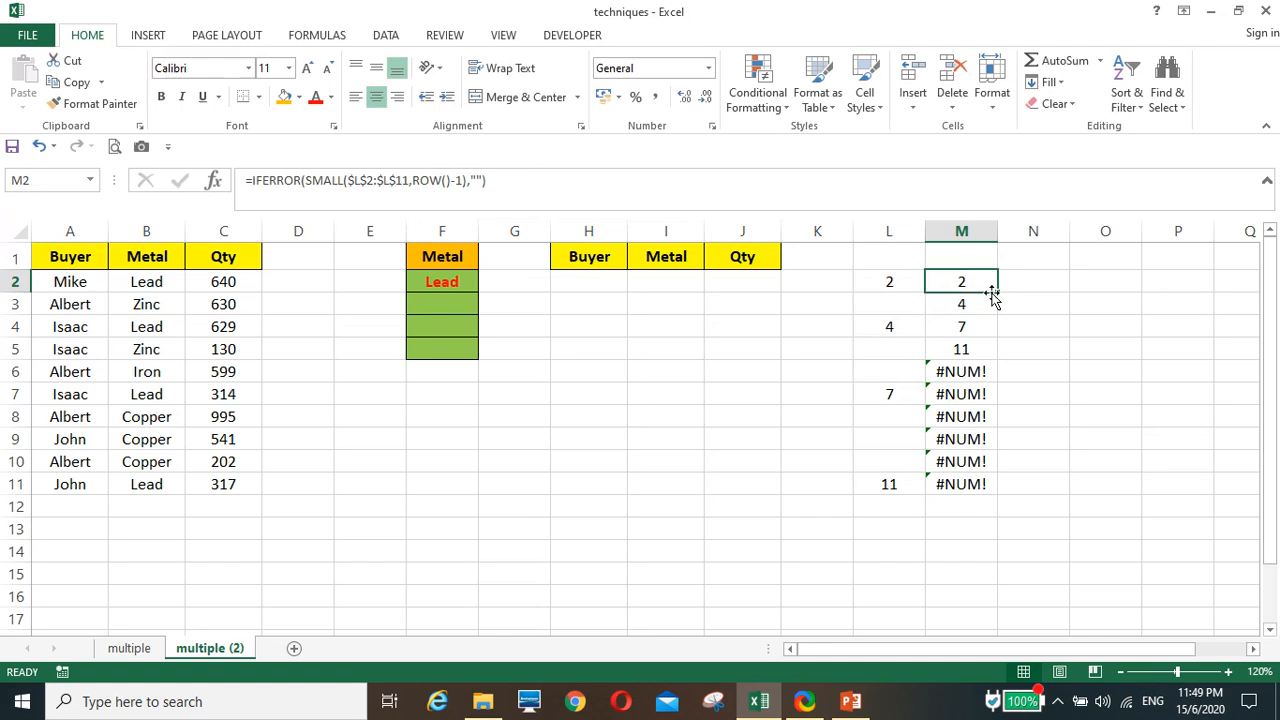
double_click(996, 293)
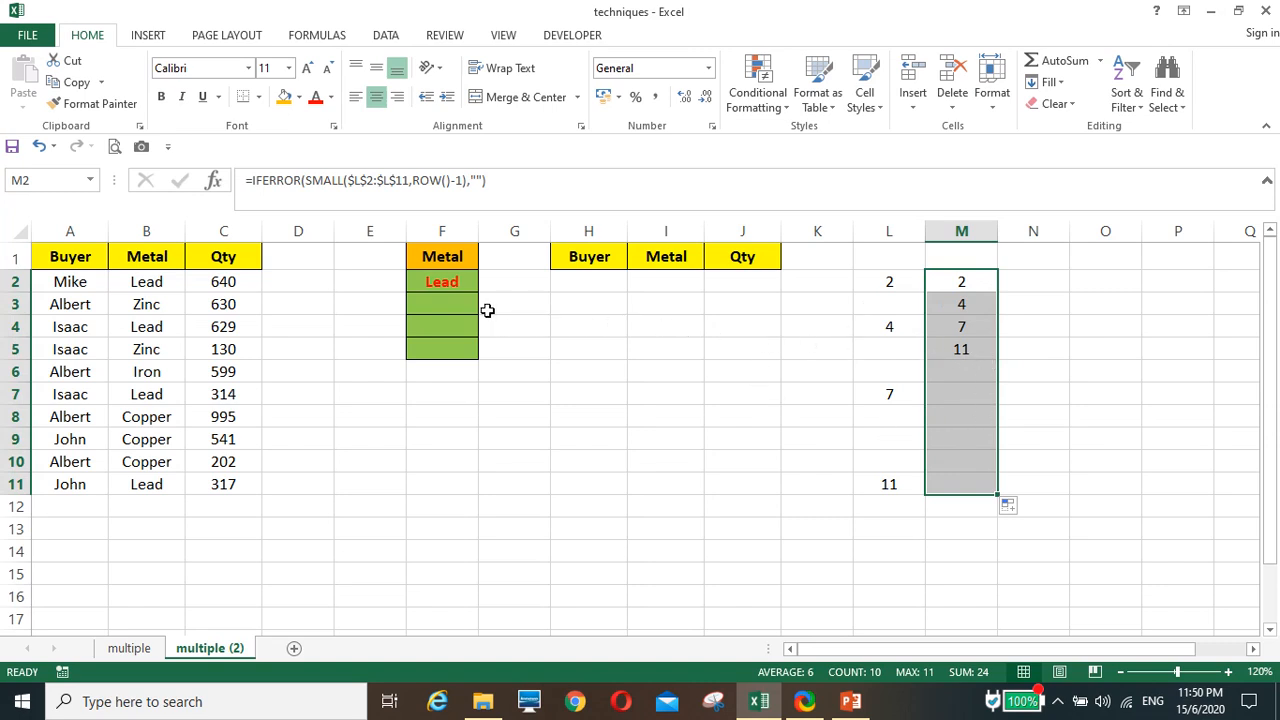
Enter =OFFSET($A$1,M2-1,0) in cell H2 under the Buyer header.
left_click(586, 283)
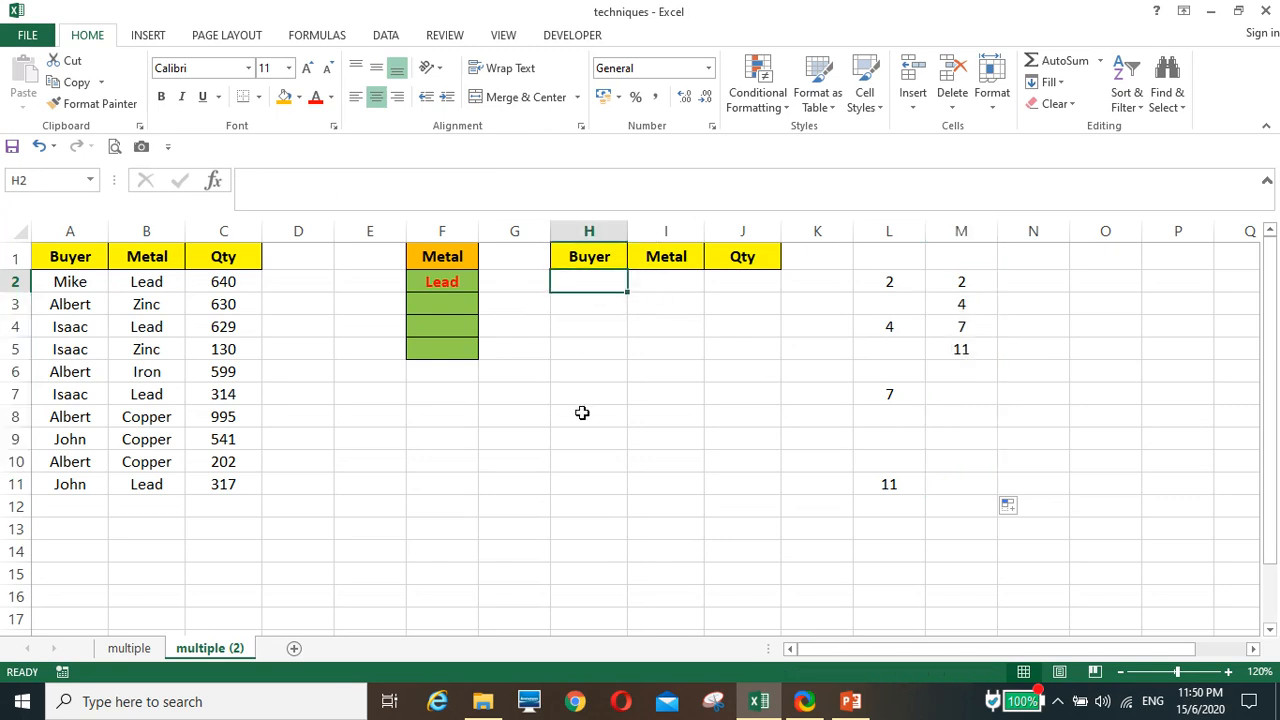
type("=o")
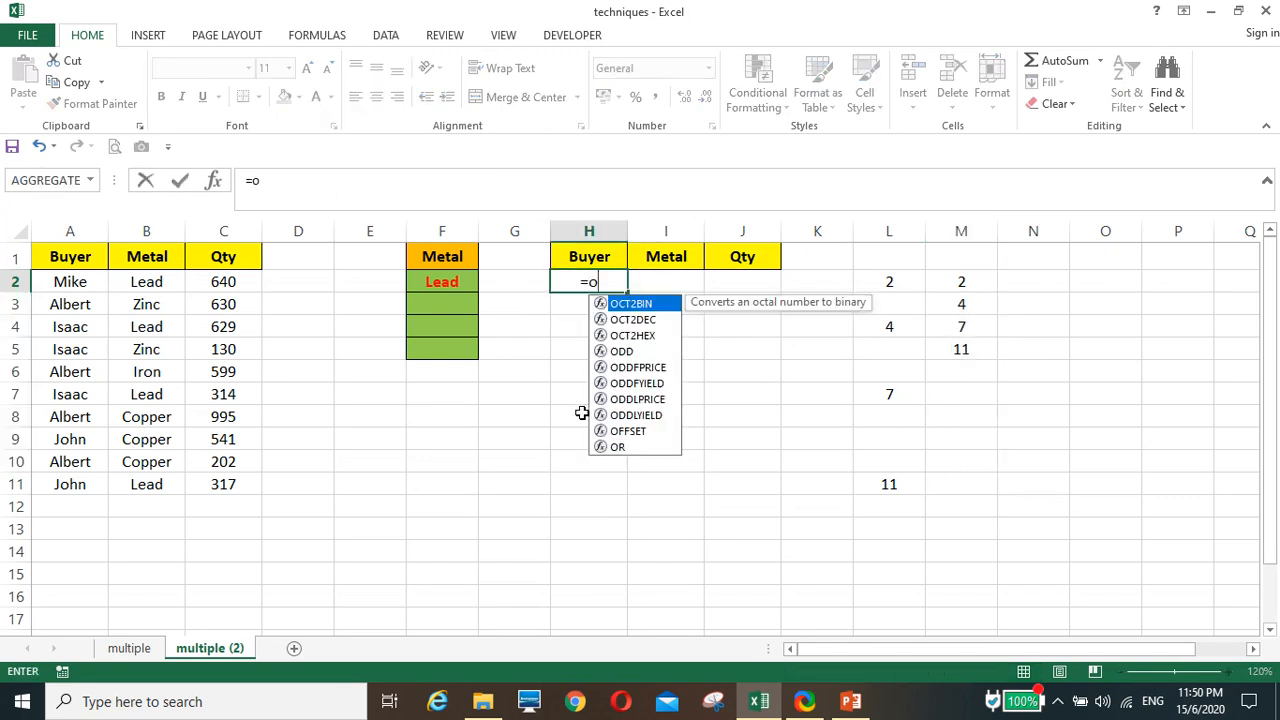
type("ffset")
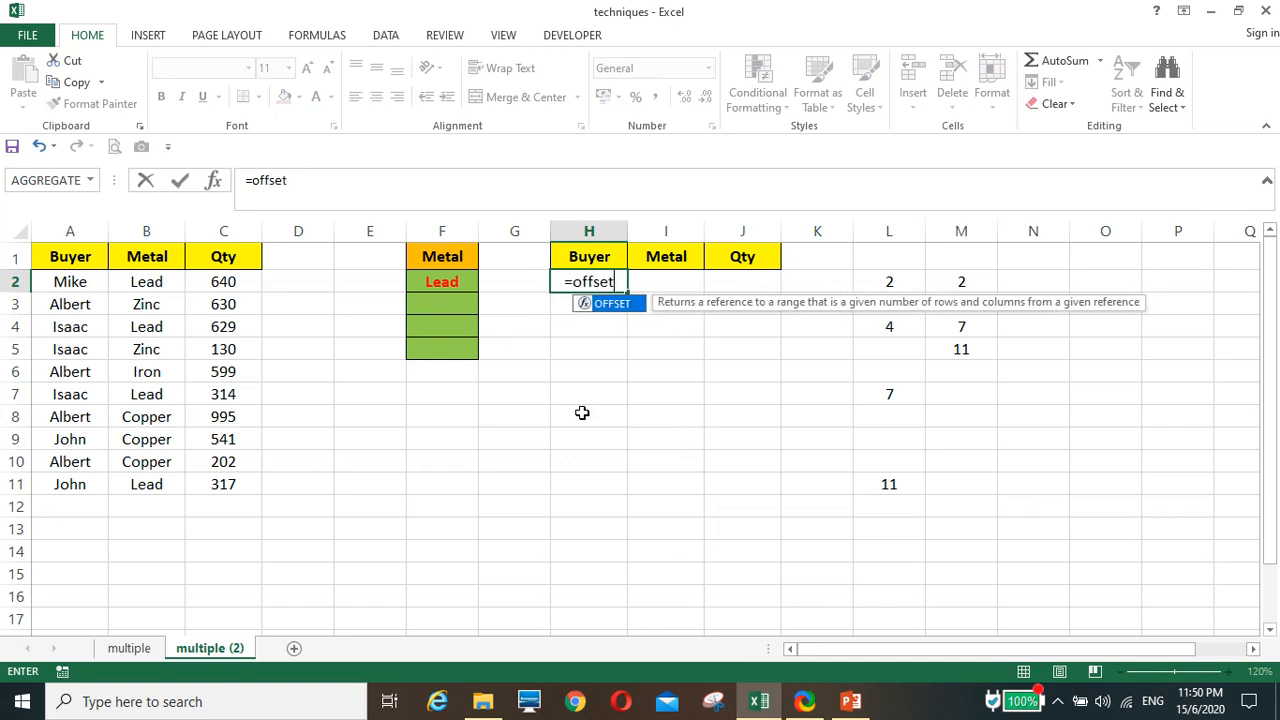
type("(")
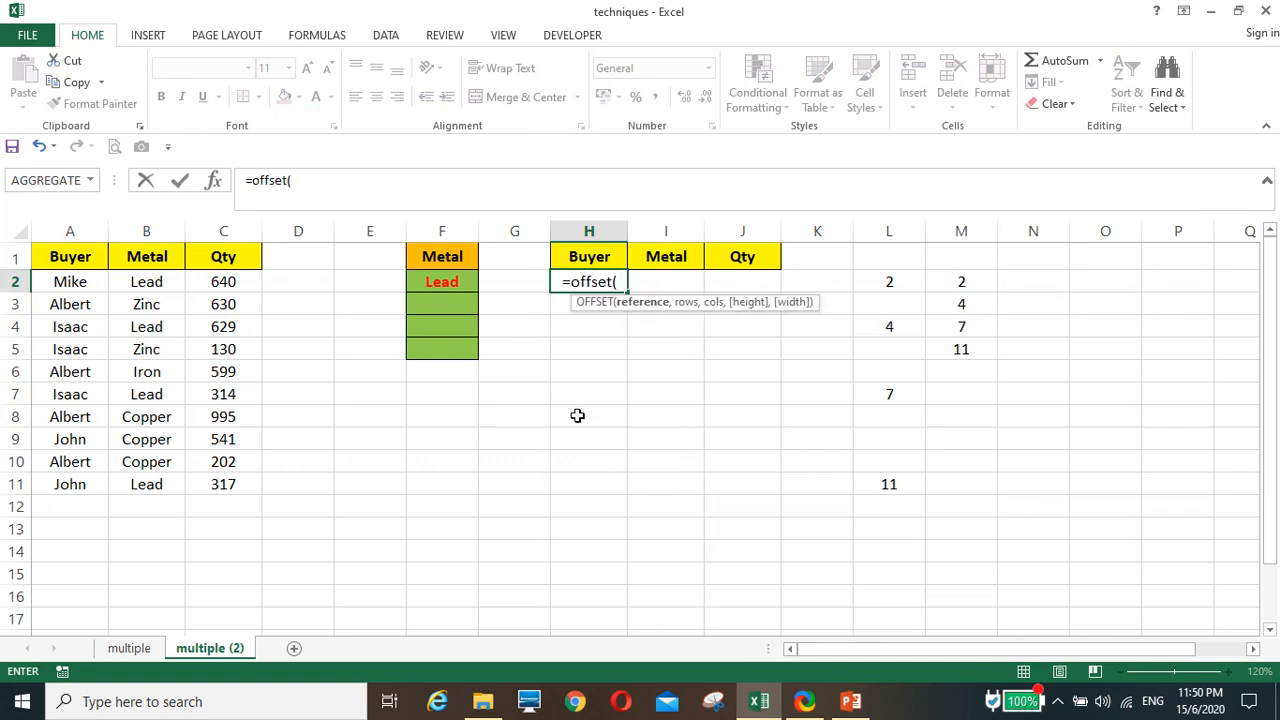
left_click(77, 252)
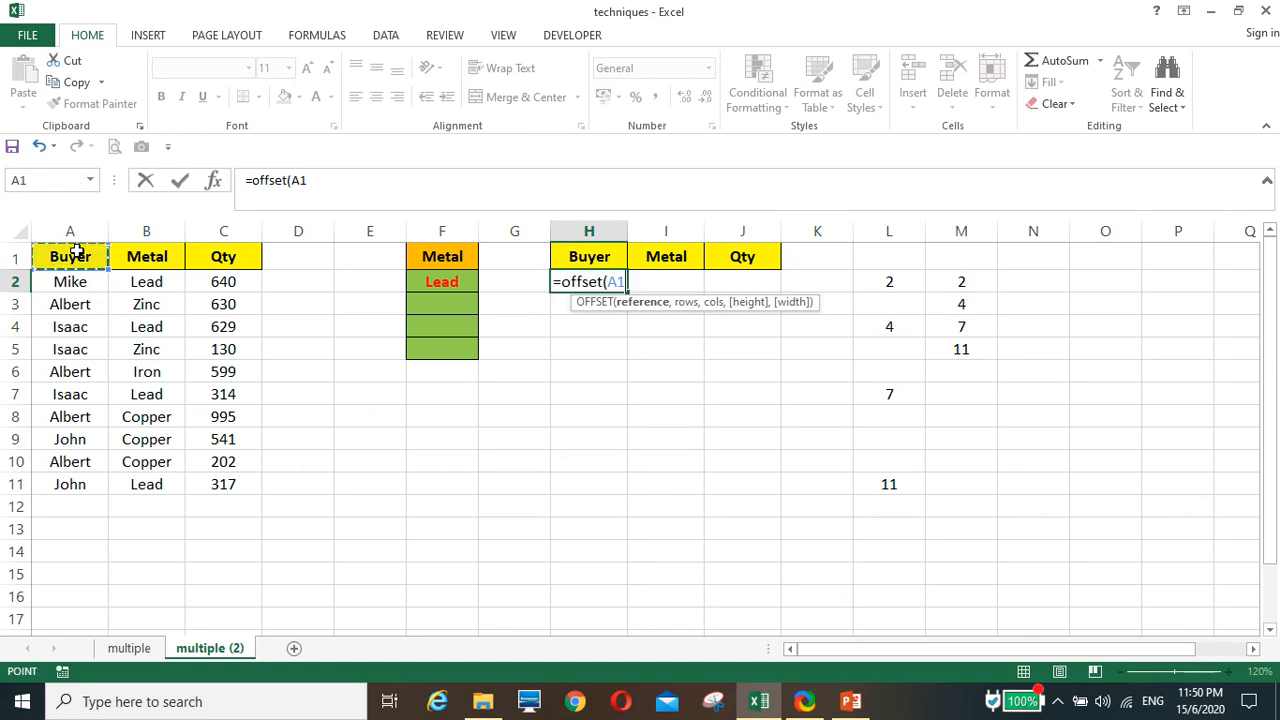
key("F4")
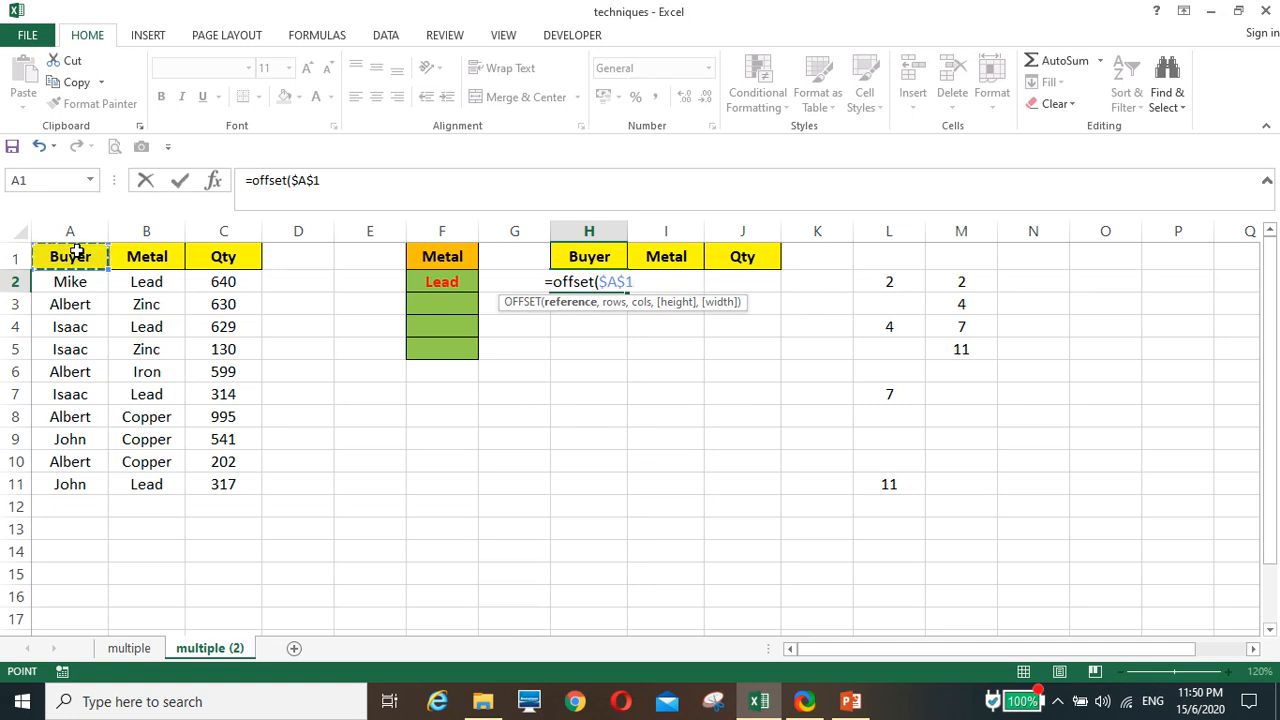
type(",")
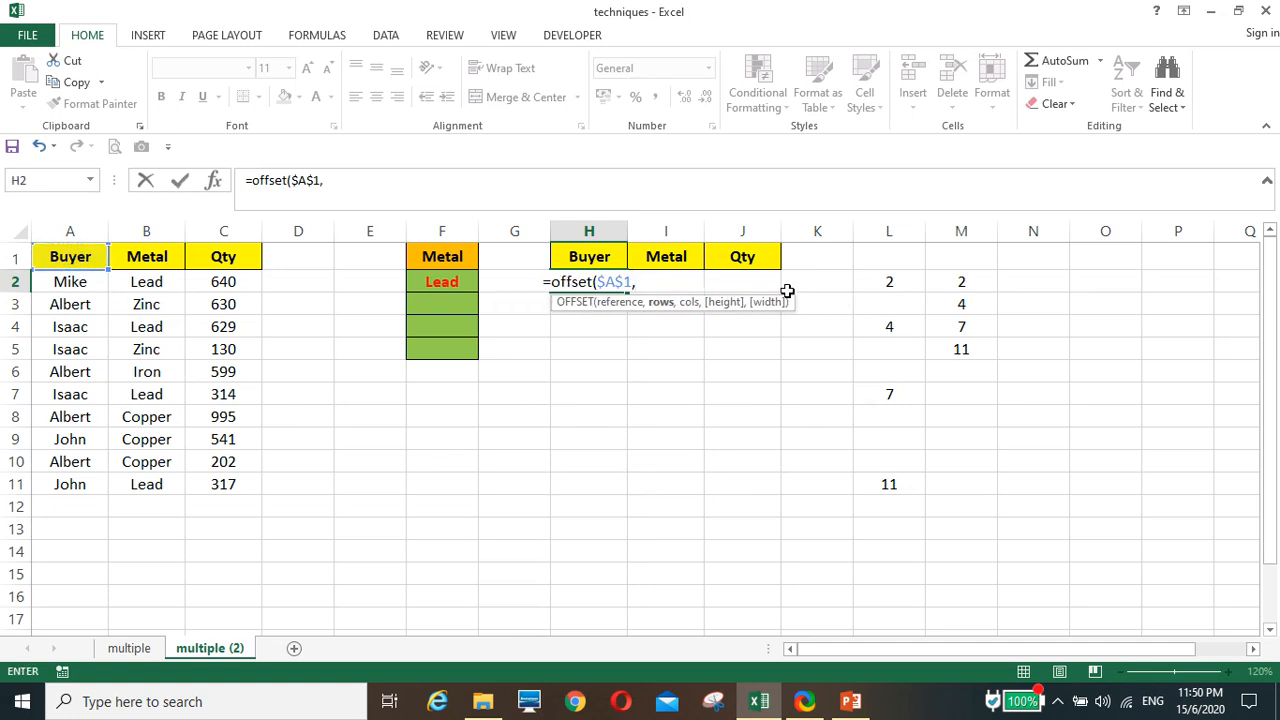
left_click(965, 281)
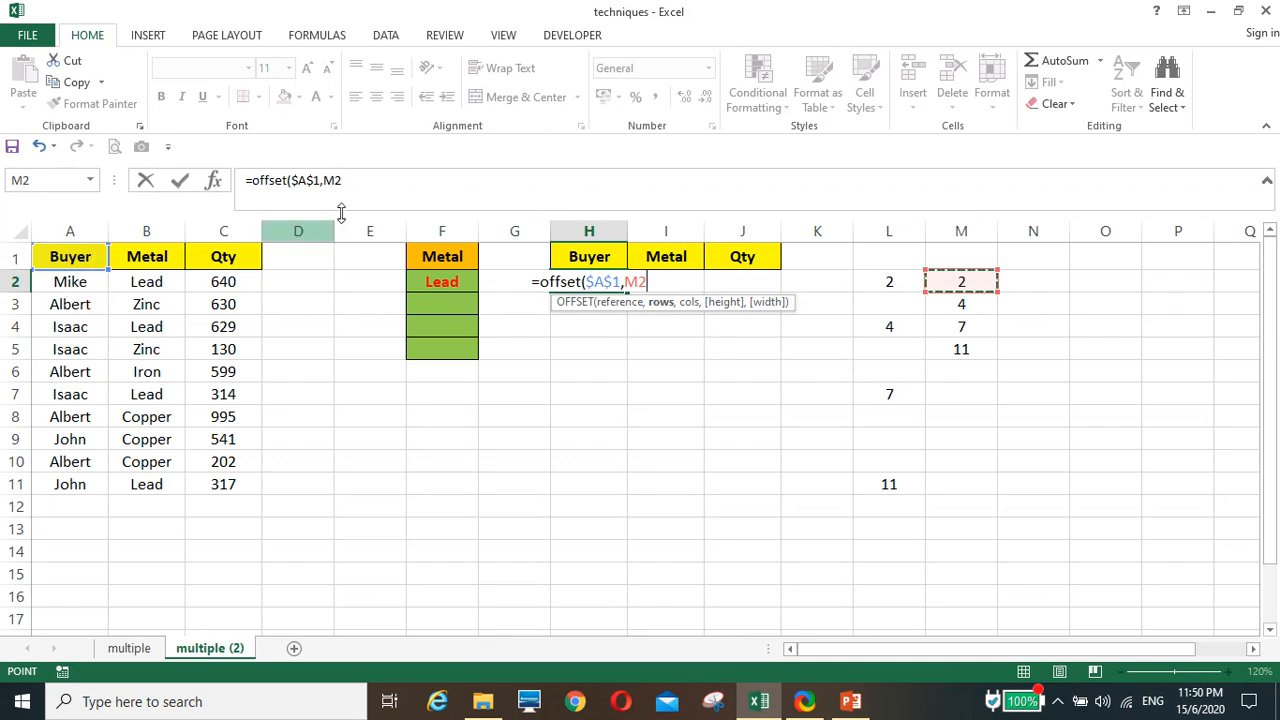
left_click(349, 184)
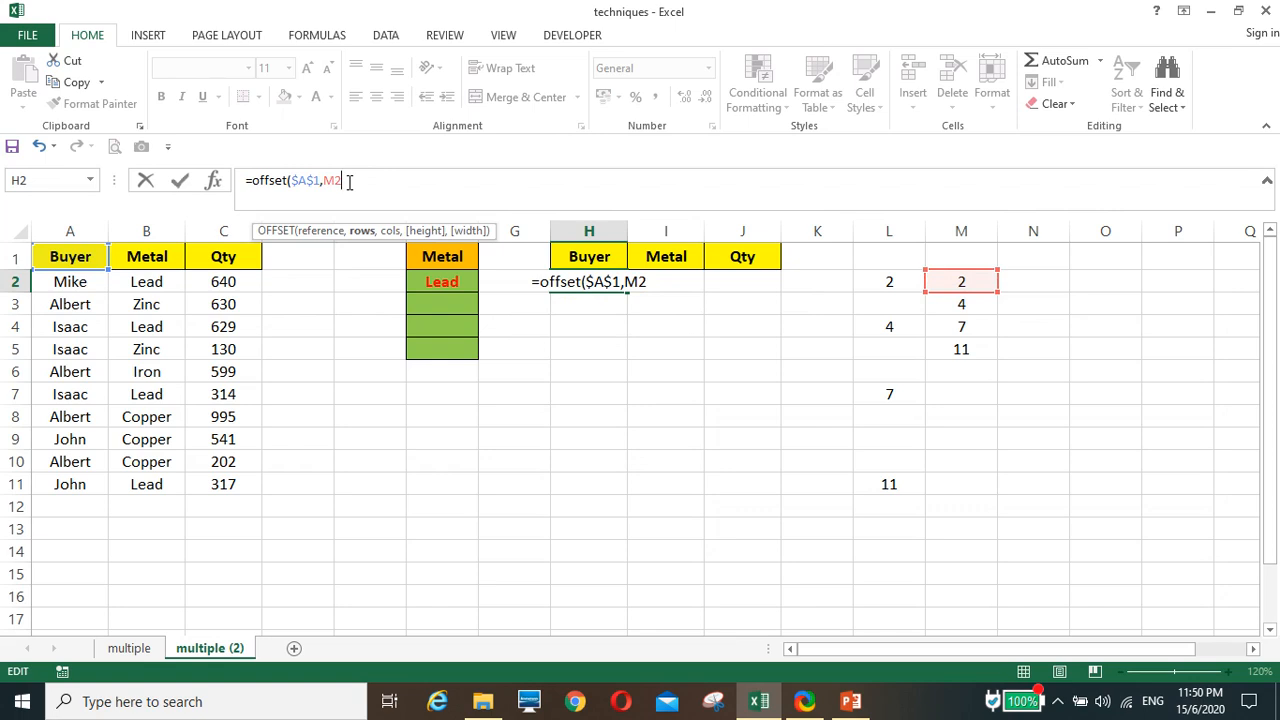
type("-1")
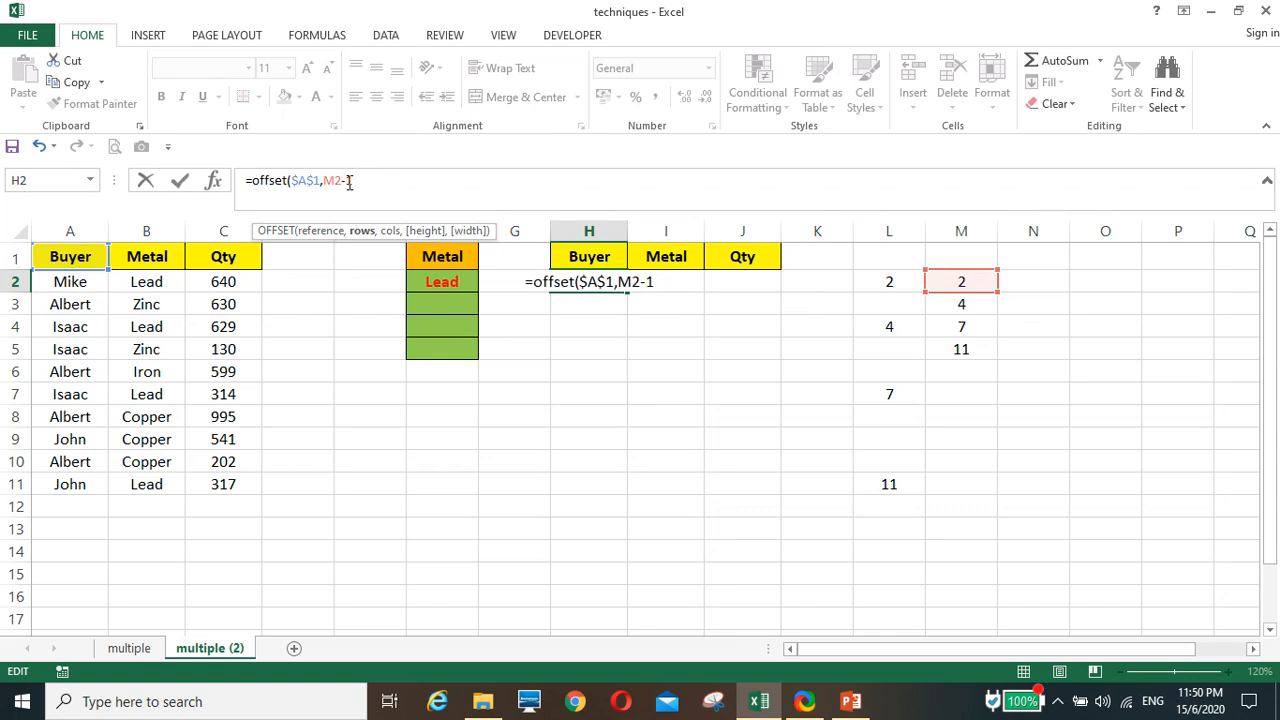
type(",")
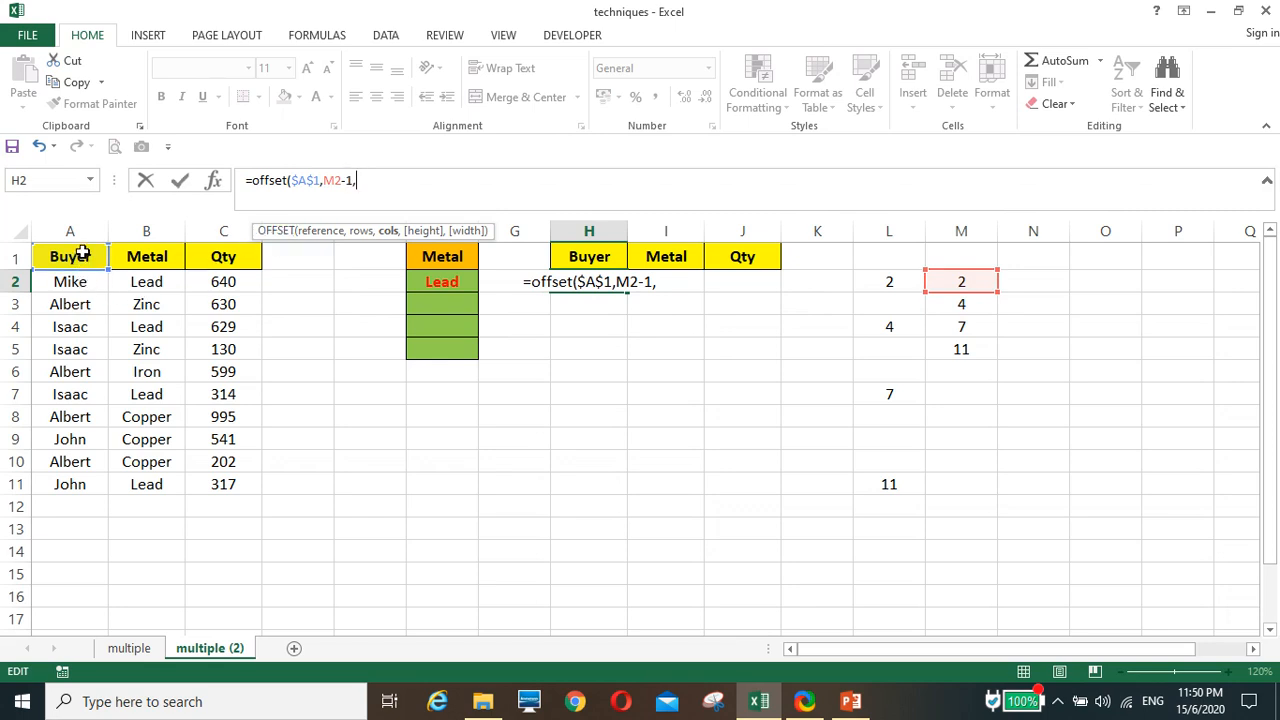
type("0")
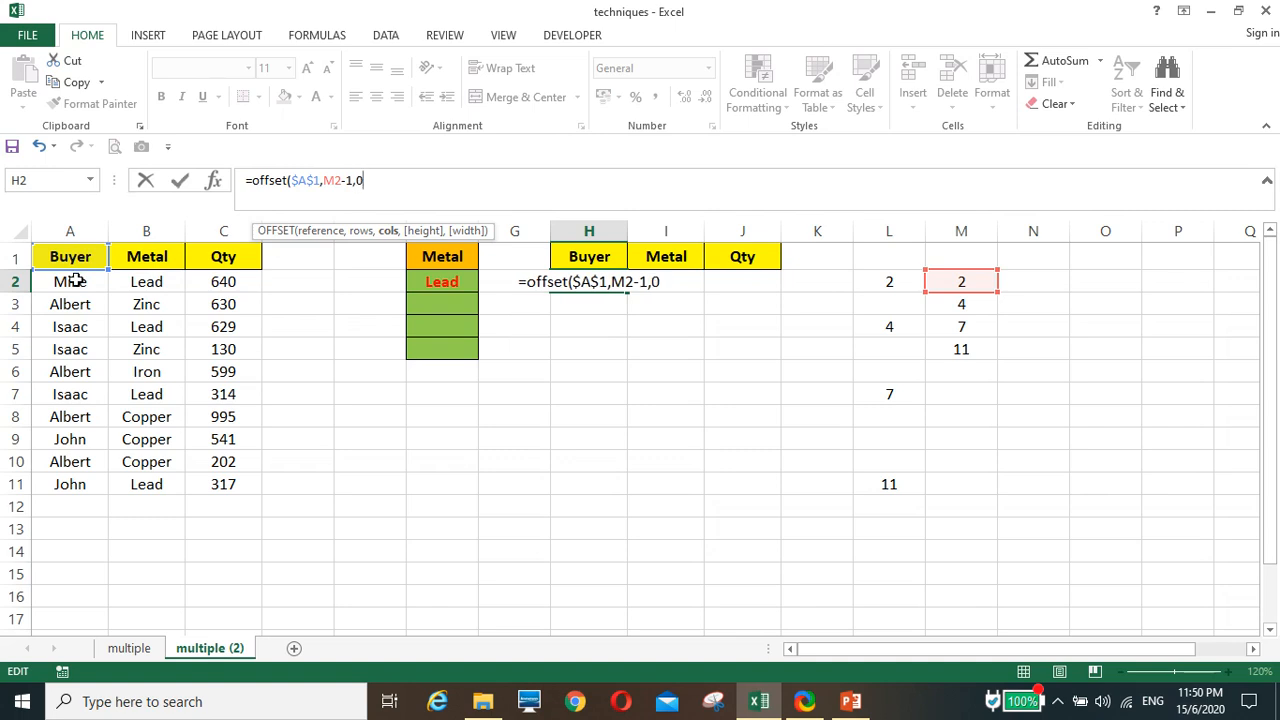
type(")")
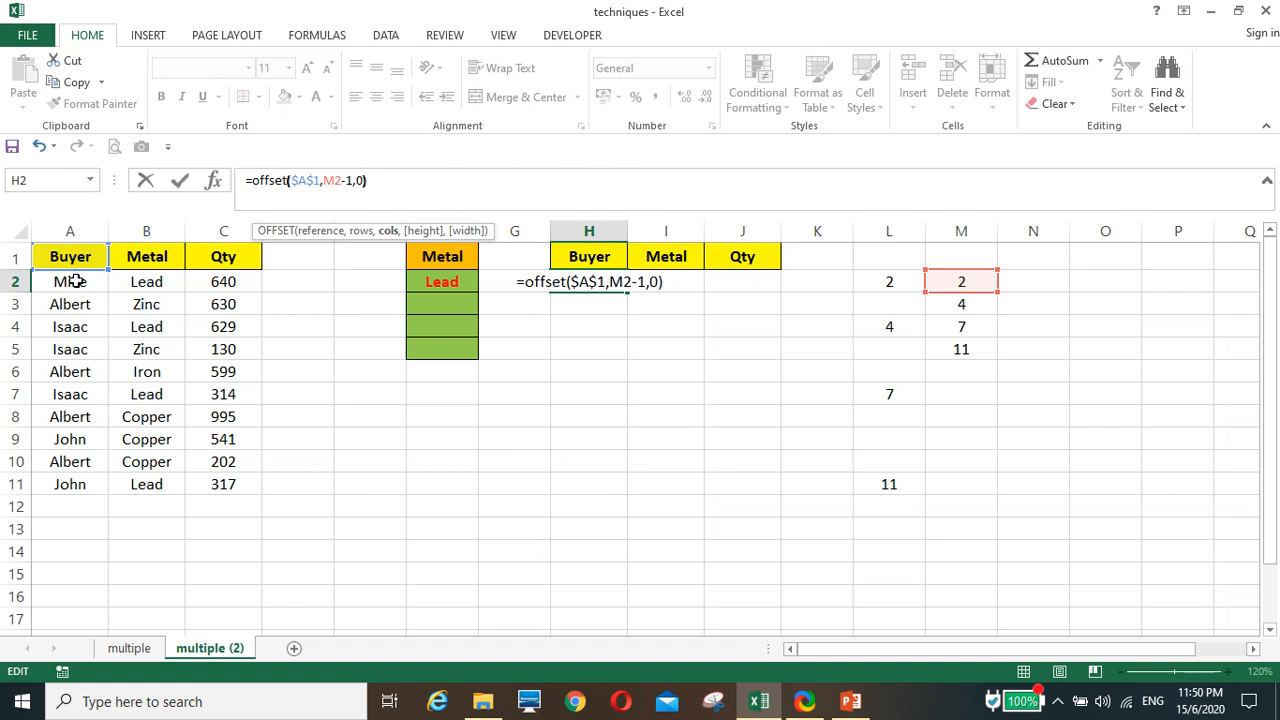
left_click(292, 182)
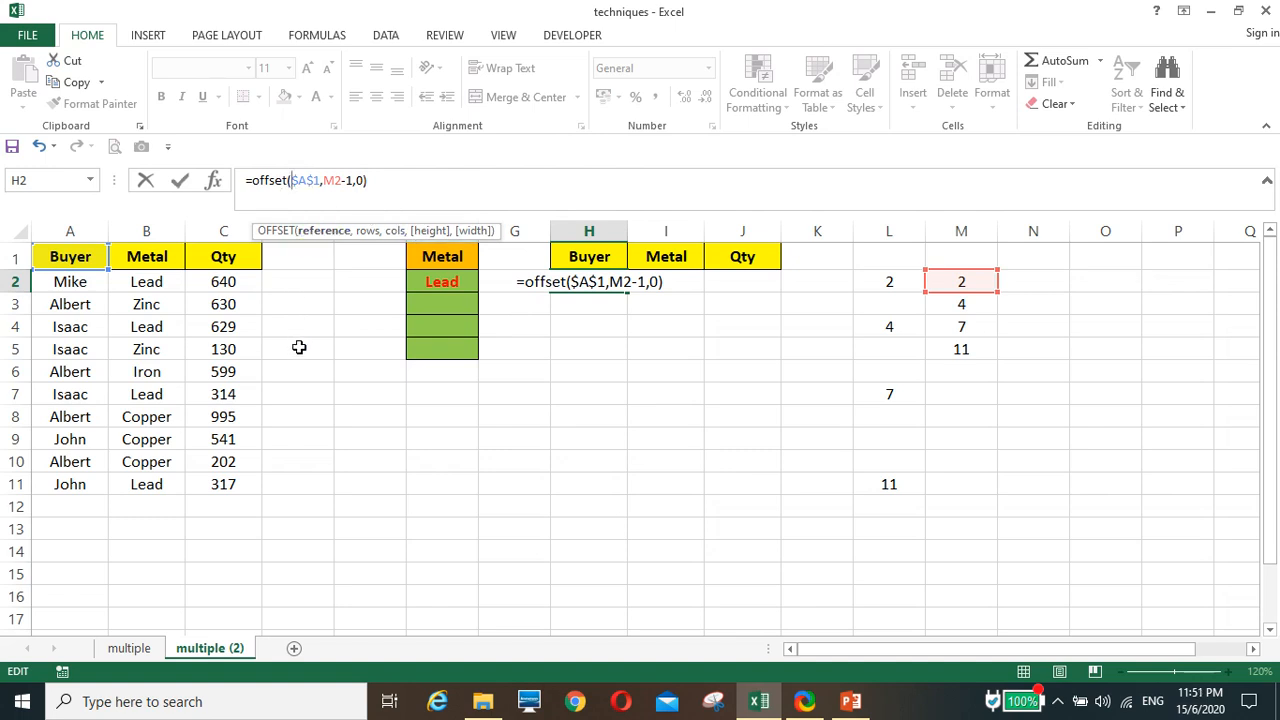
key("Return")
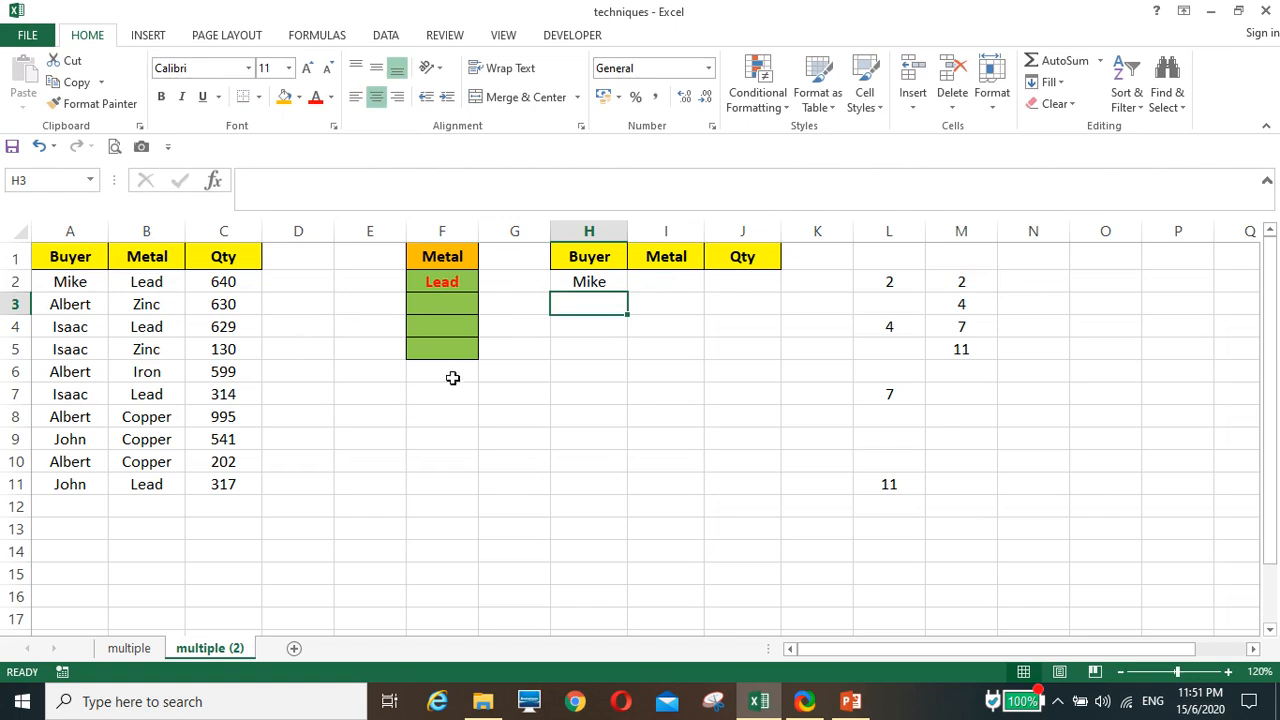
Lock the column of the M2 reference in the H2 formula so it reads =OFFSET($A$1,$M2-1,0).
left_click(585, 281)
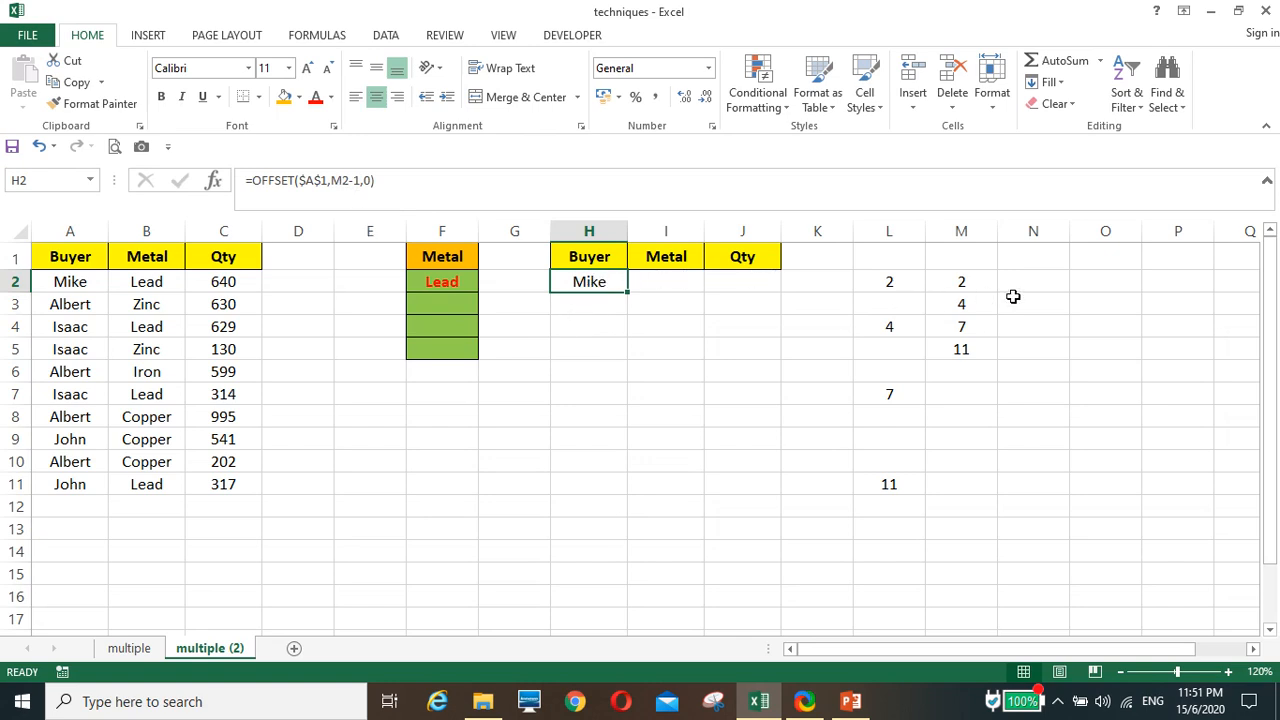
left_click(344, 177)
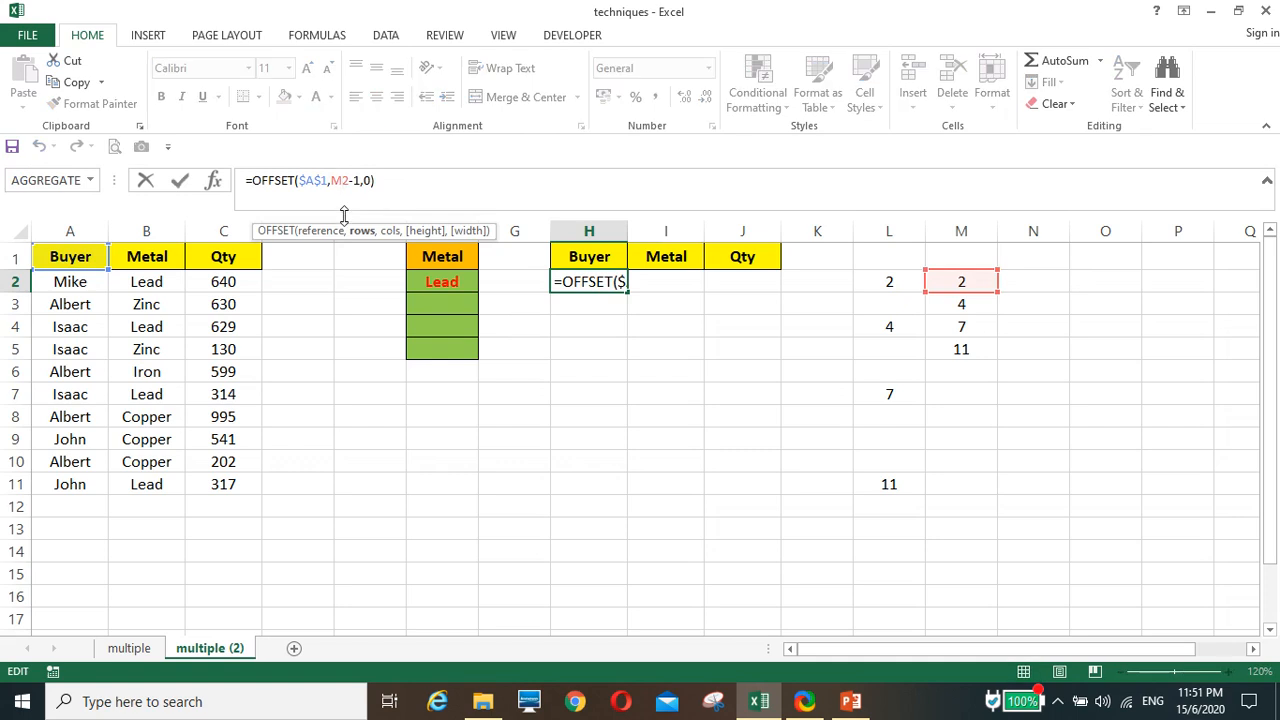
key("F4")
key("F4")
key("F4")
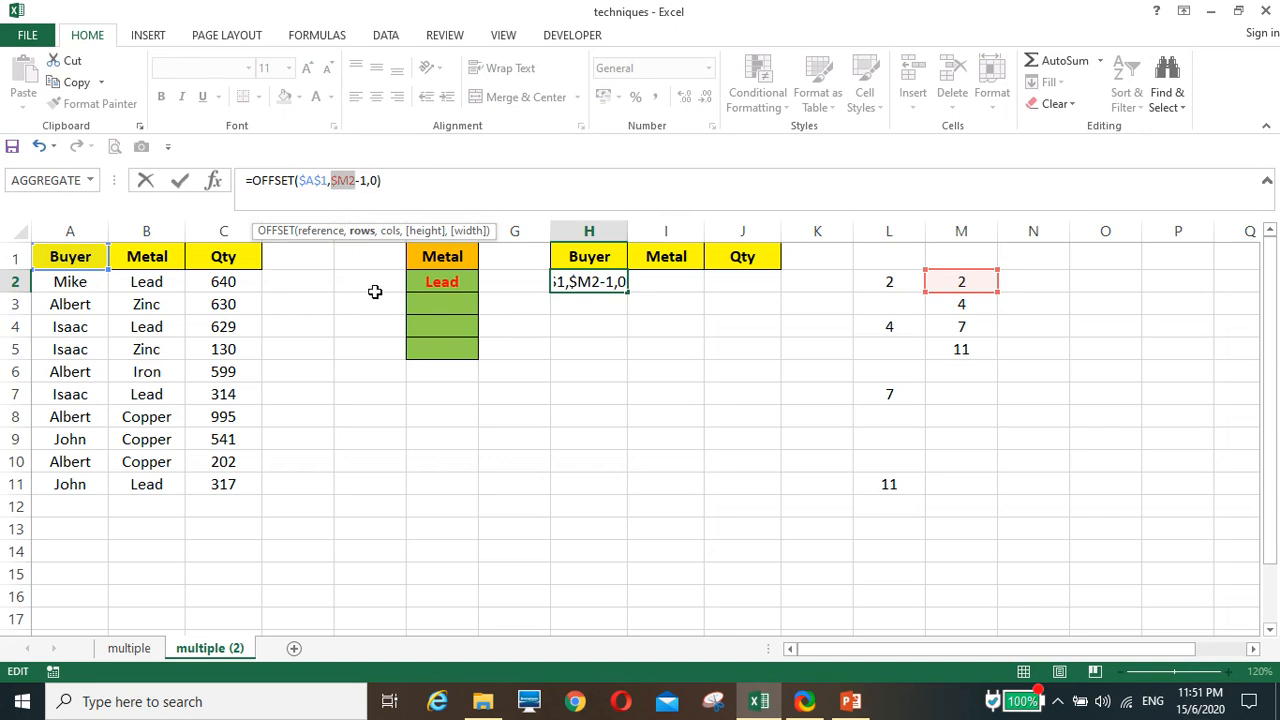
key("Return")
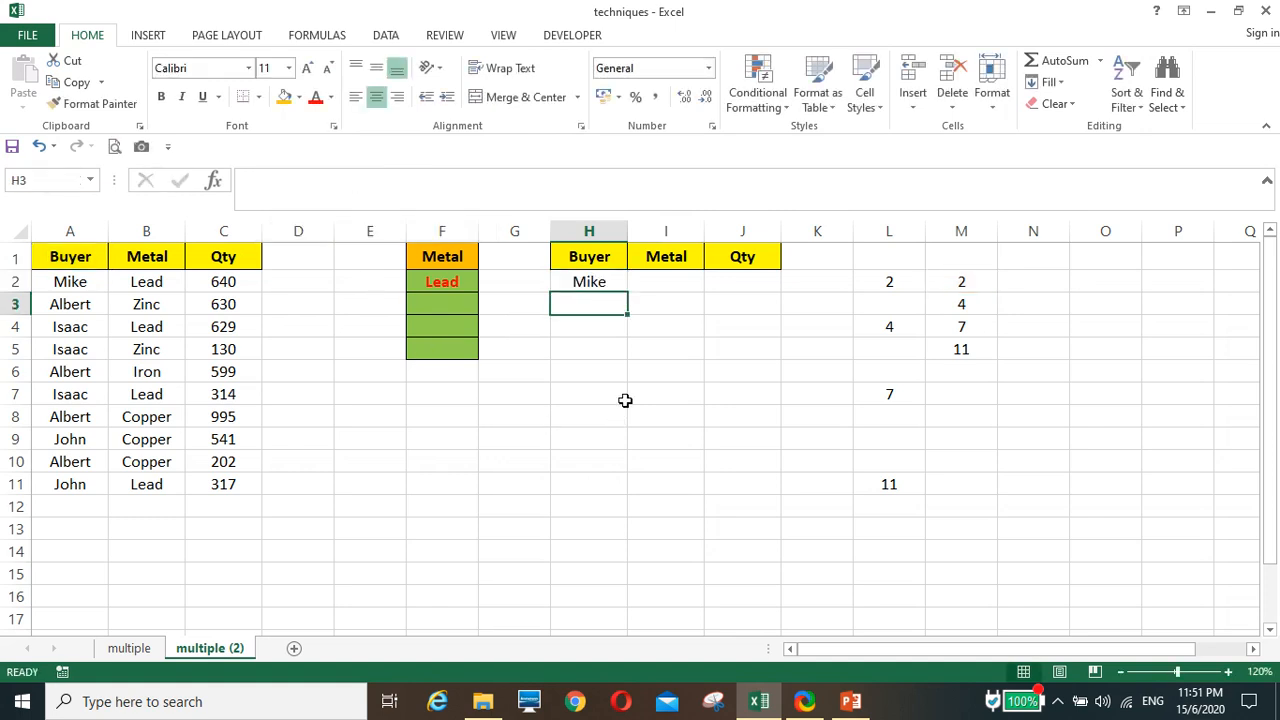
Fill the H2 OFFSET formula across to column J and down to row 11.
left_click(594, 280)
left_click_drag(624, 295, 766, 492)
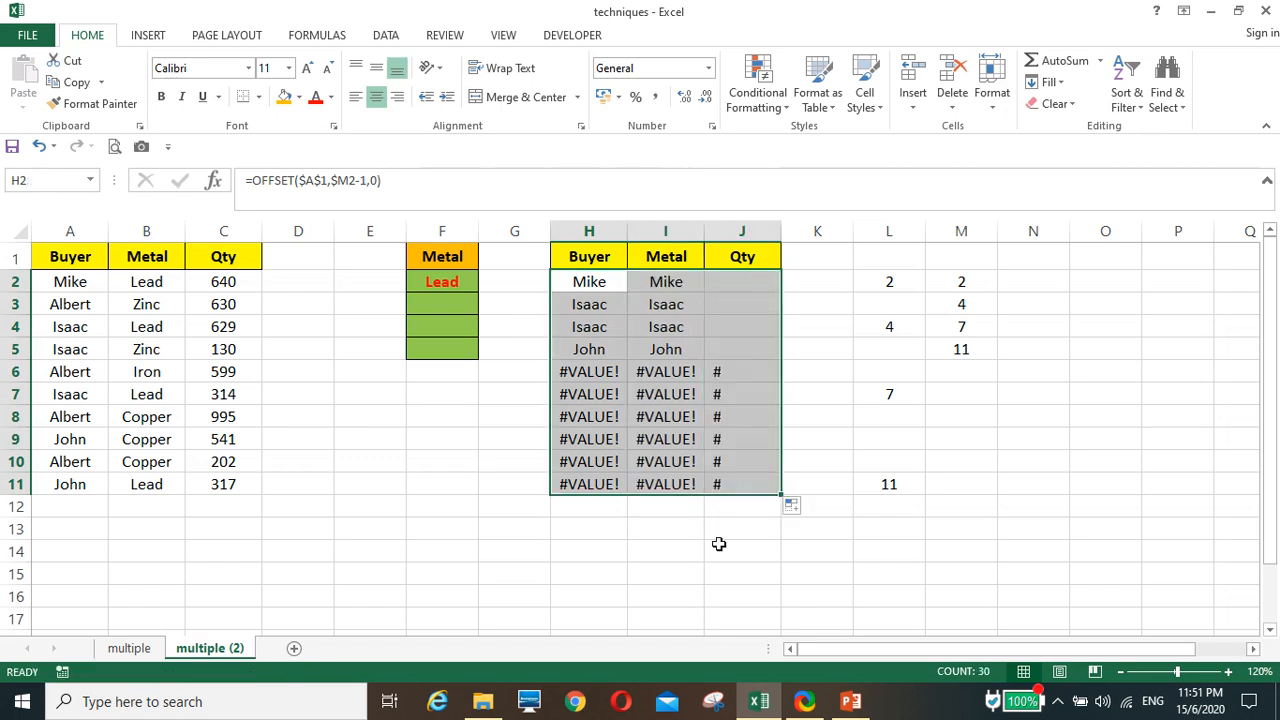
left_click(690, 570)
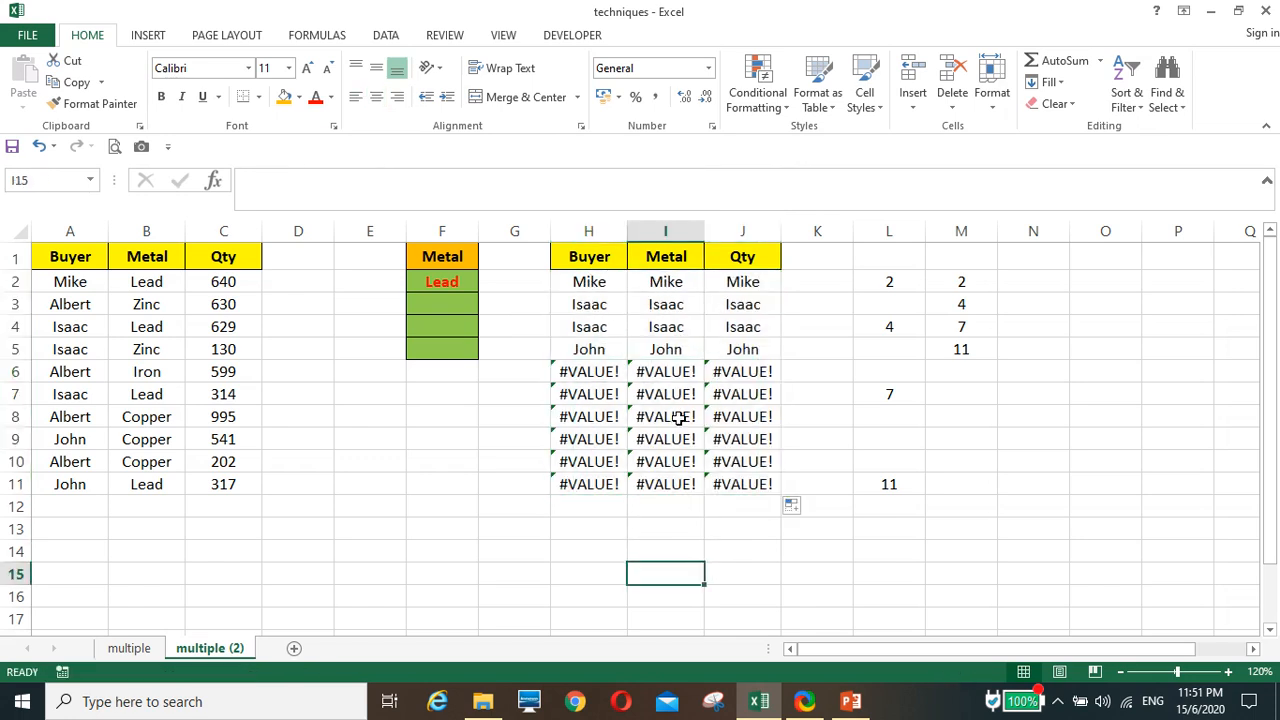
Wrap the H2 formula in IFERROR with an empty-string fallback: =IFERROR(OFFSET($A$1,$M2-1,0),"").
left_click(586, 280)
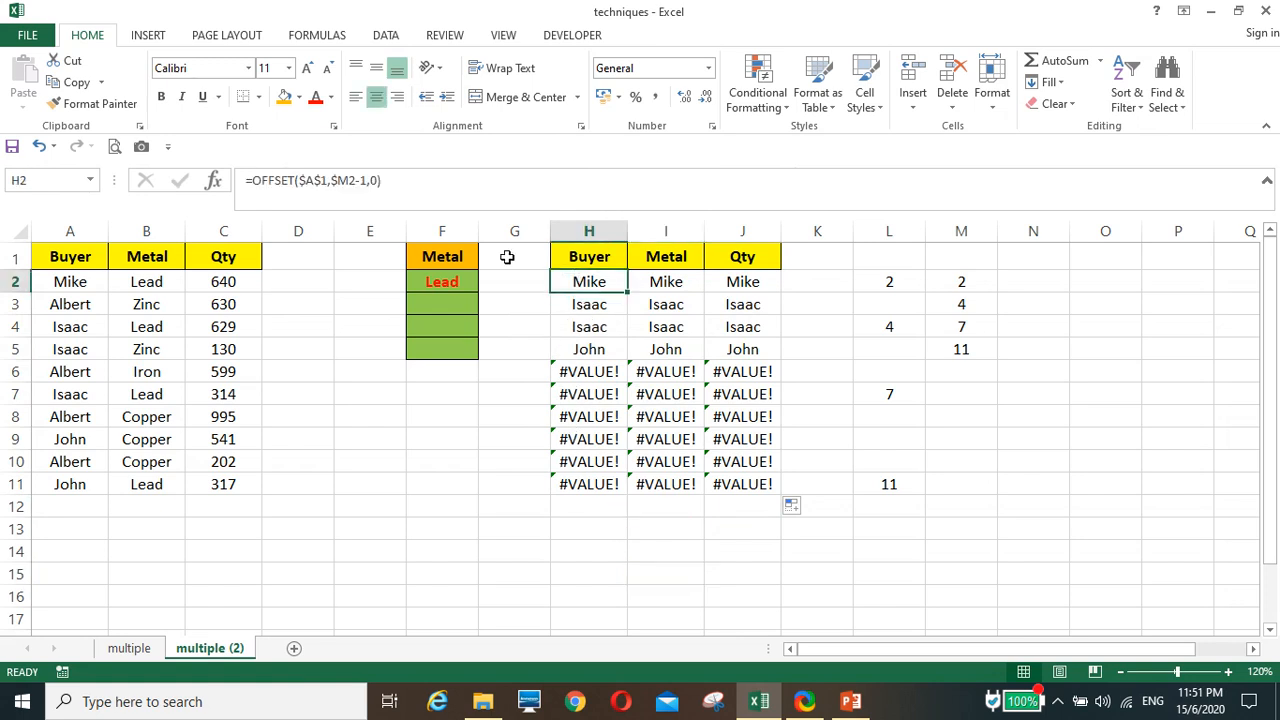
left_click(256, 181)
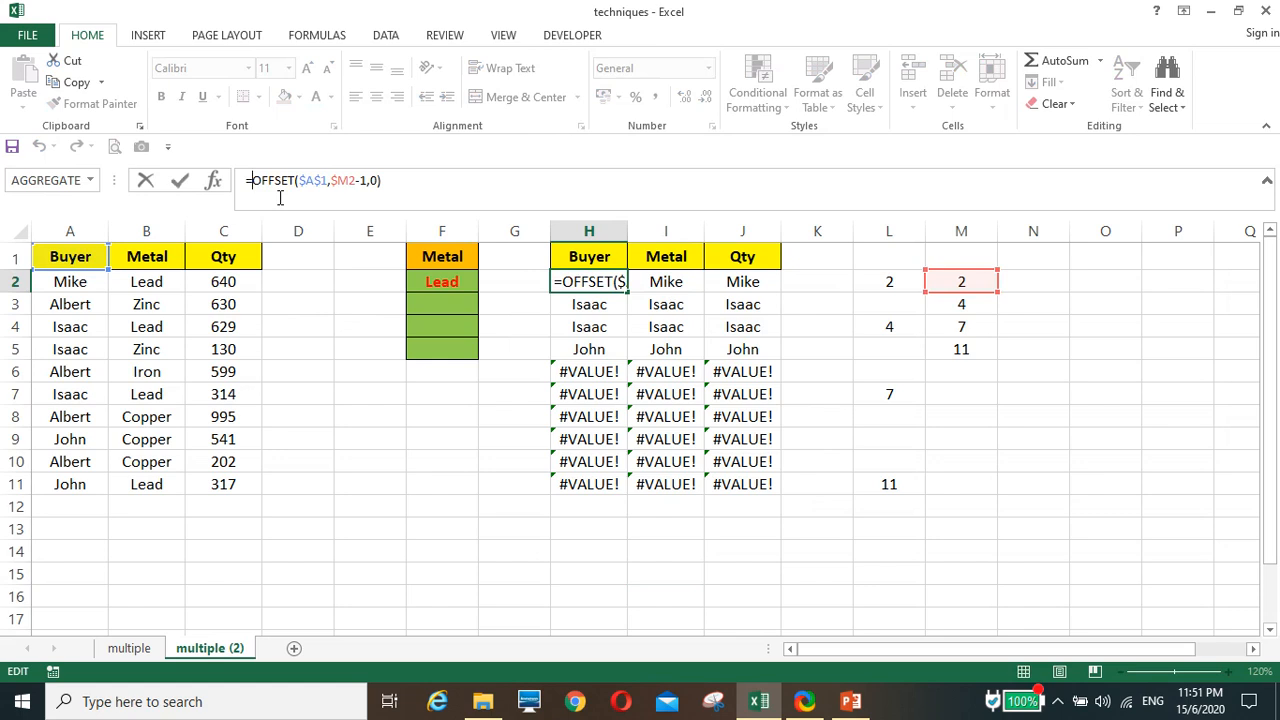
type("iferror")
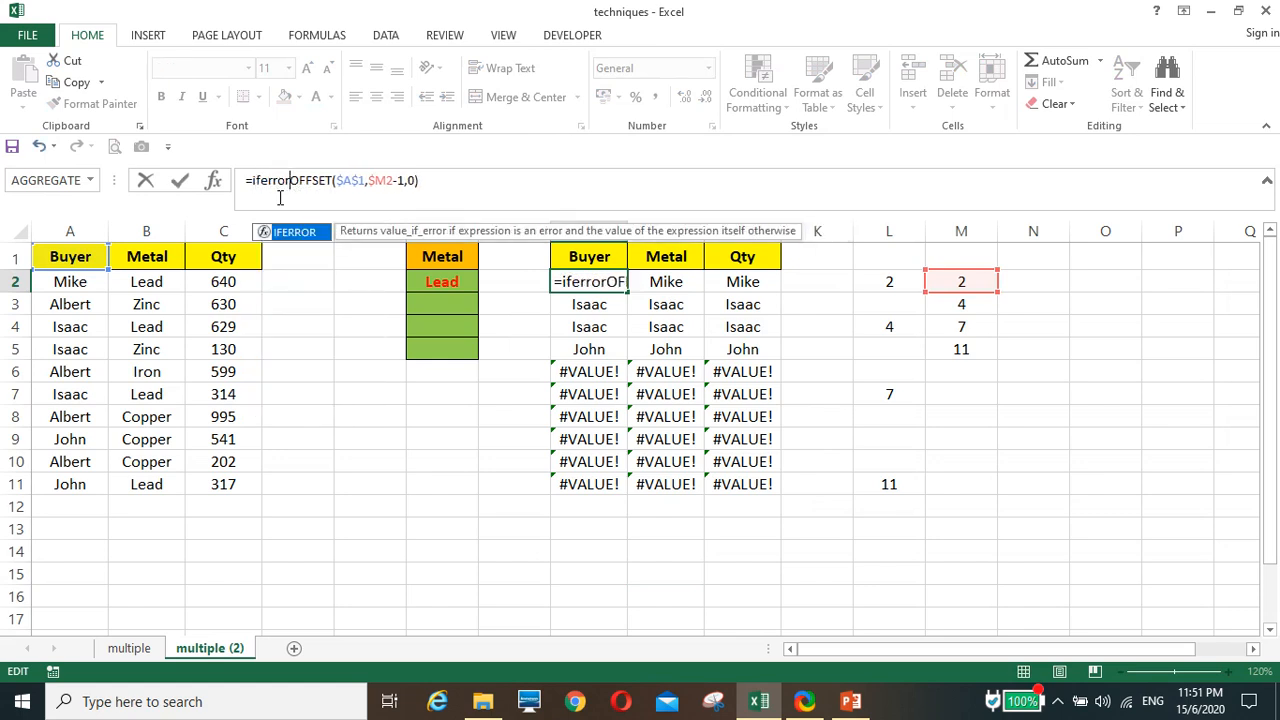
type("(")
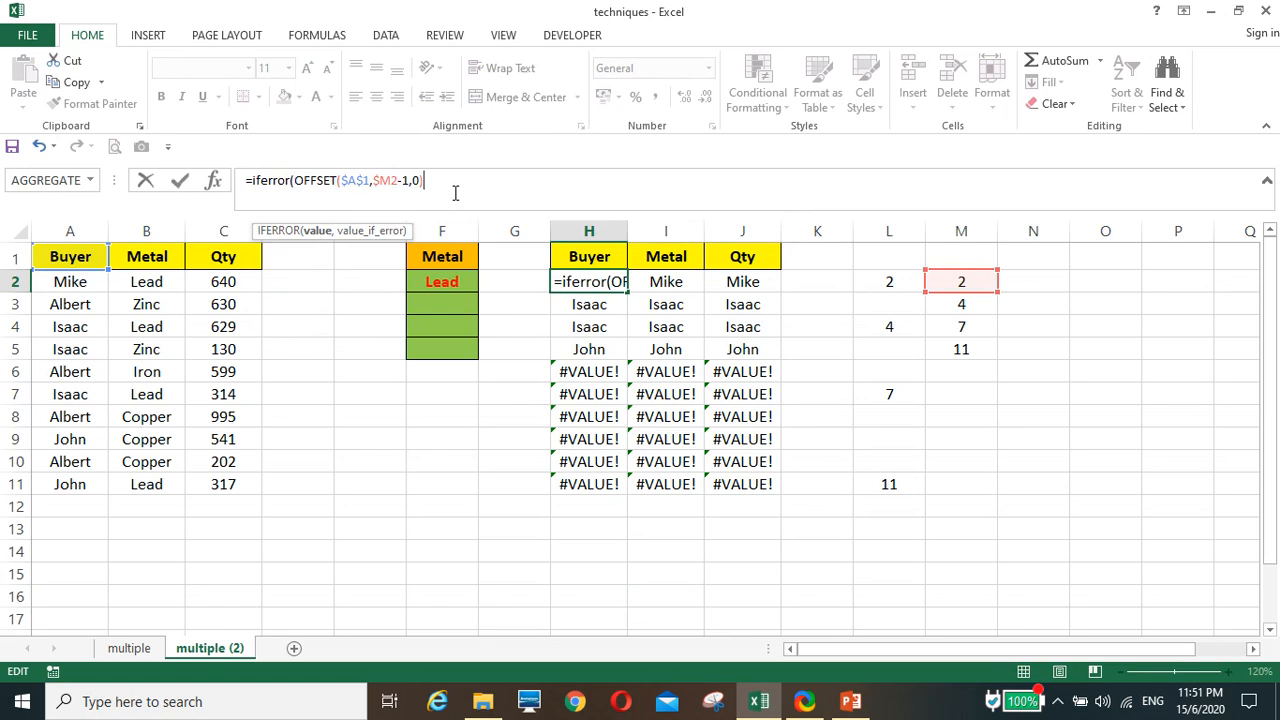
type(",")
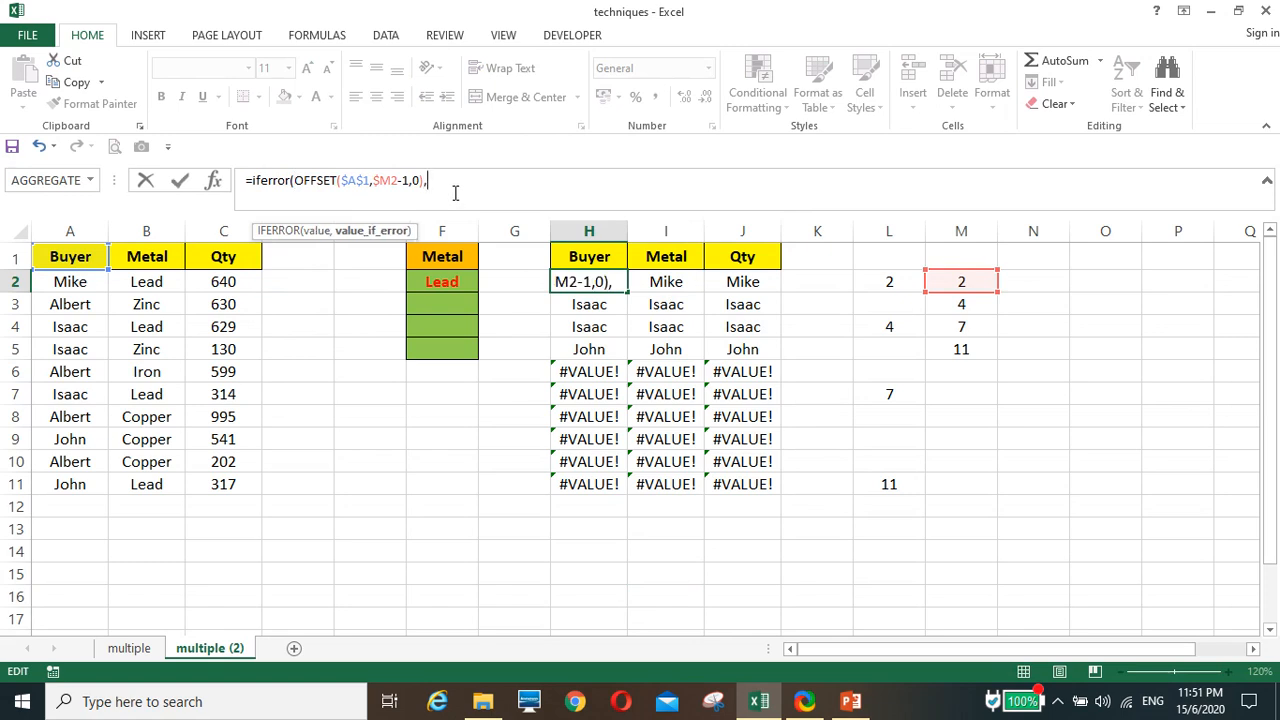
type("\"\")")
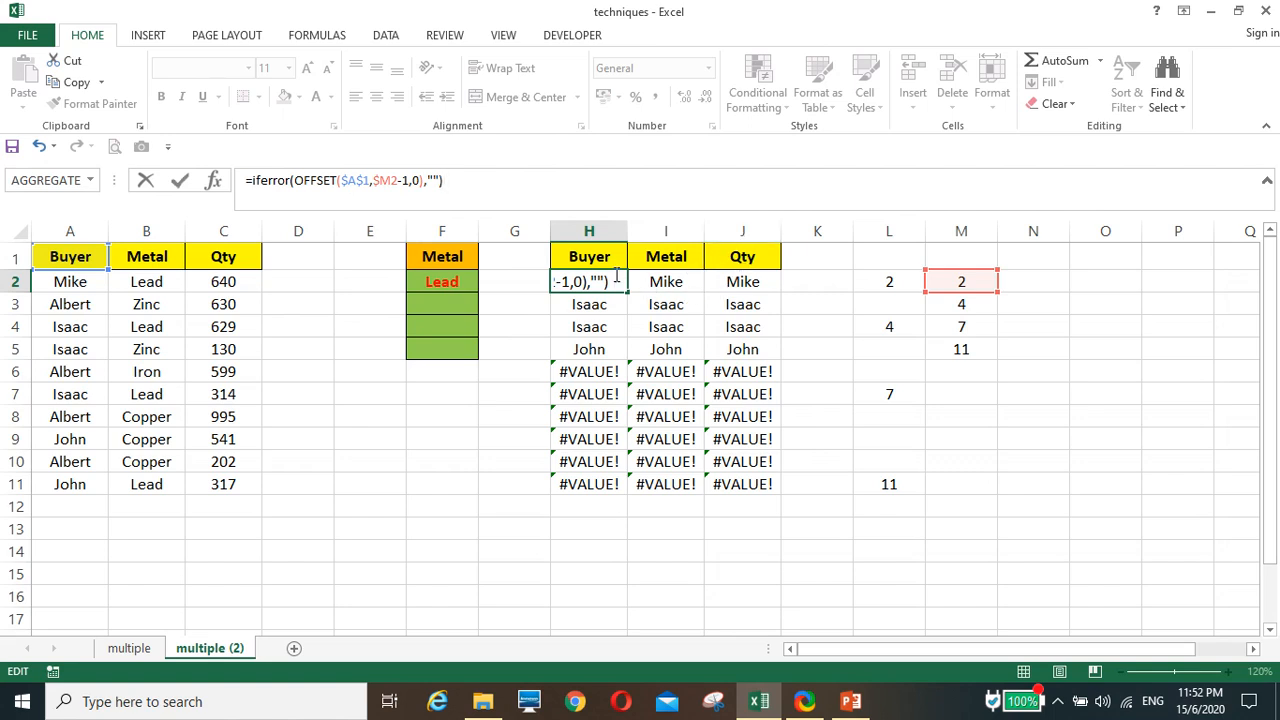
Replace the column offset 0 in the H2 formula with COLUMN()-8 and commit the formula.
double_click(416, 180)
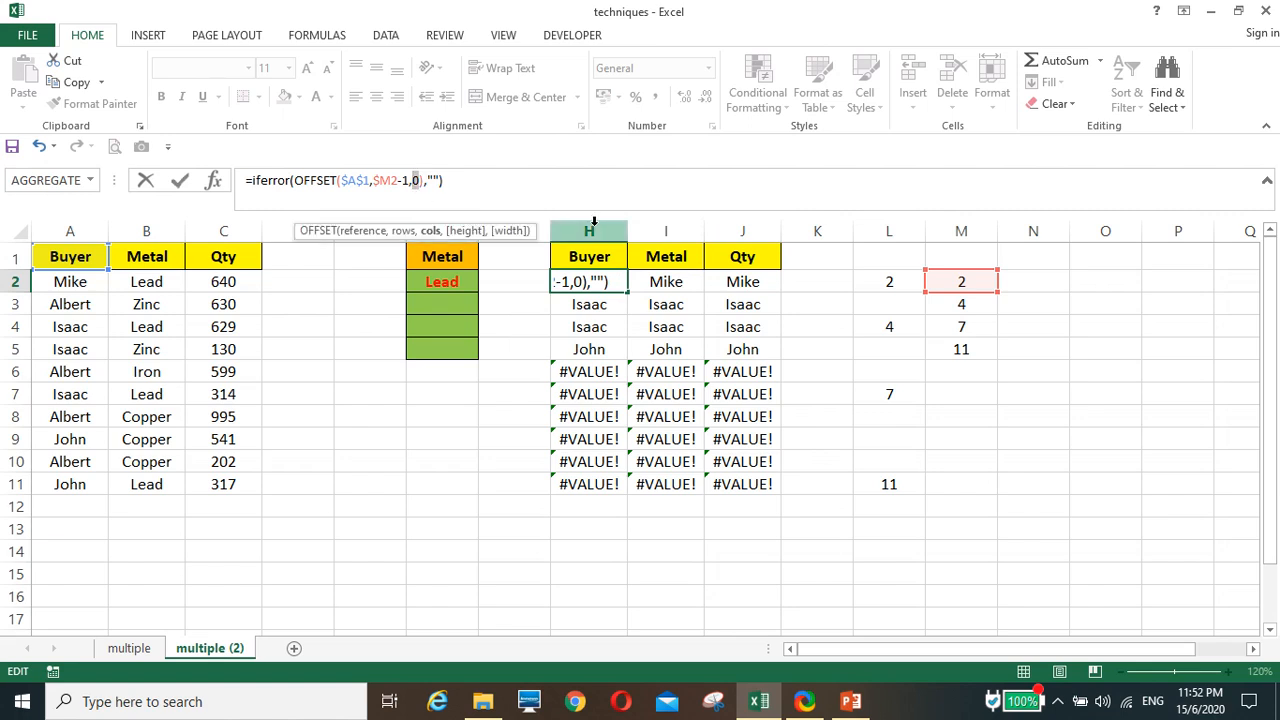
type("column")
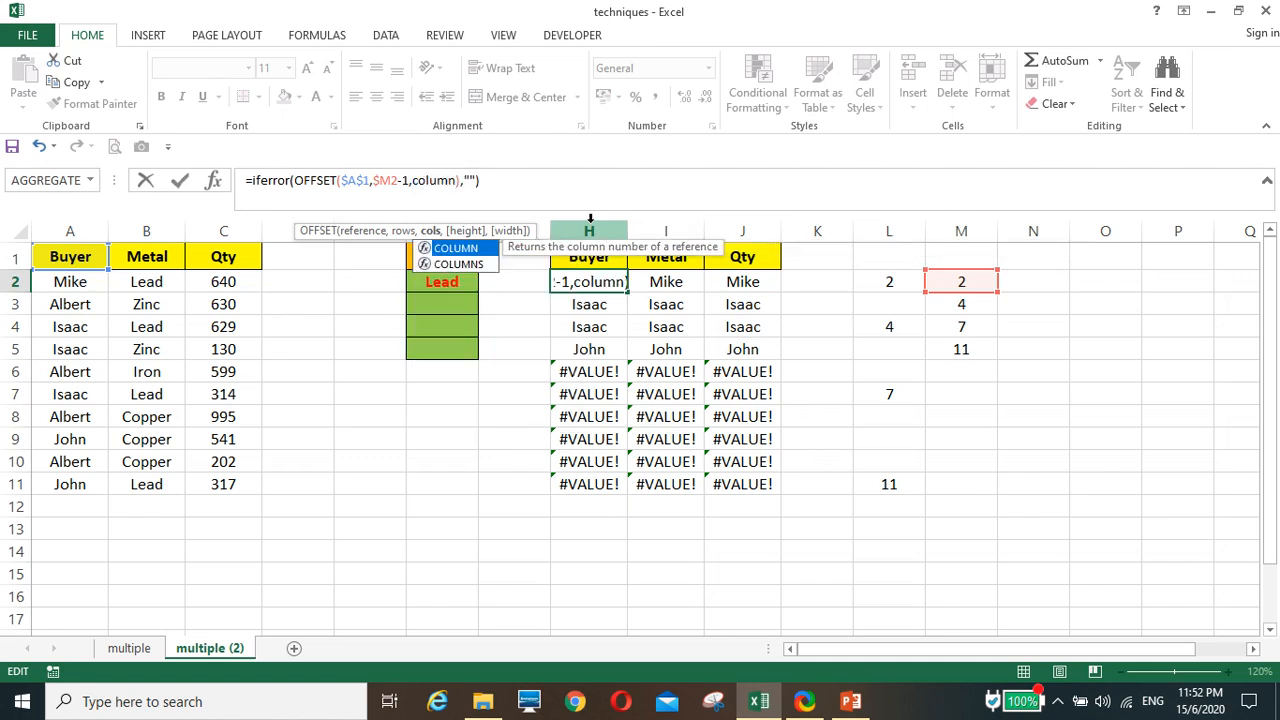
type("()")
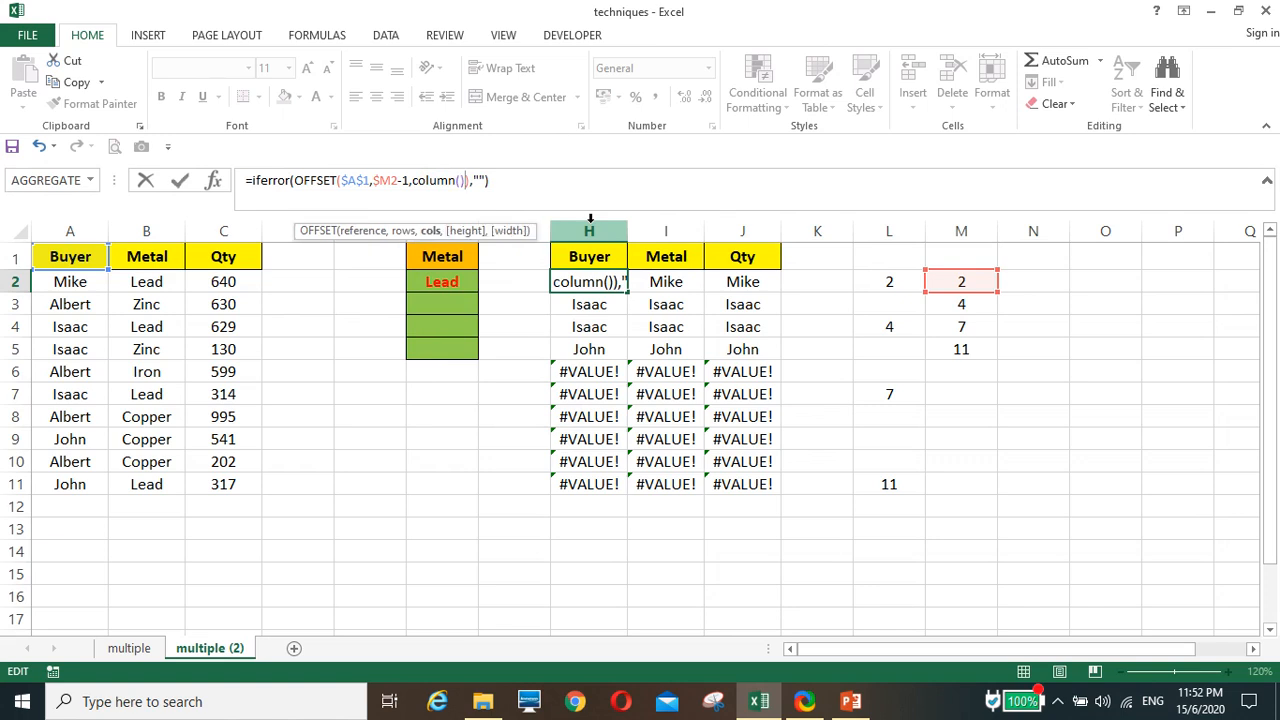
type("-8),\"\"")
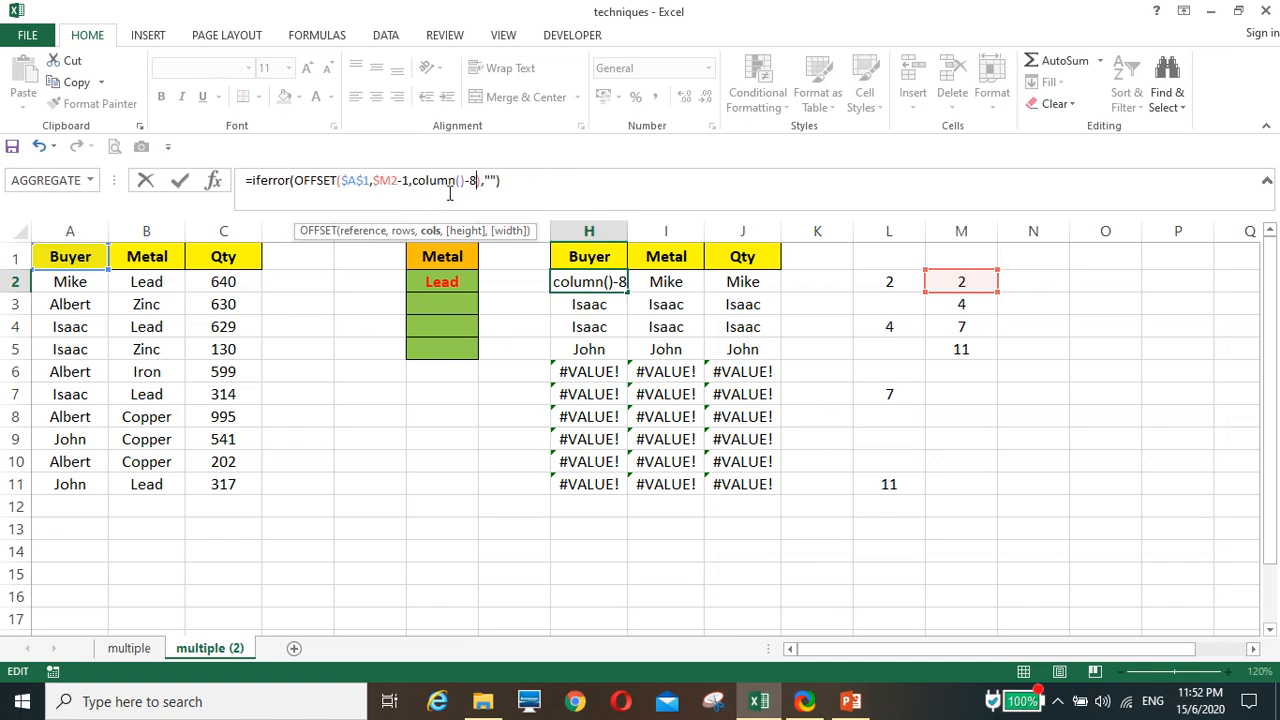
type(")")
key("Return")
Fill the revised H2 formula across H2:J11 and check the formulas in I2 and J2.
left_click(588, 281)
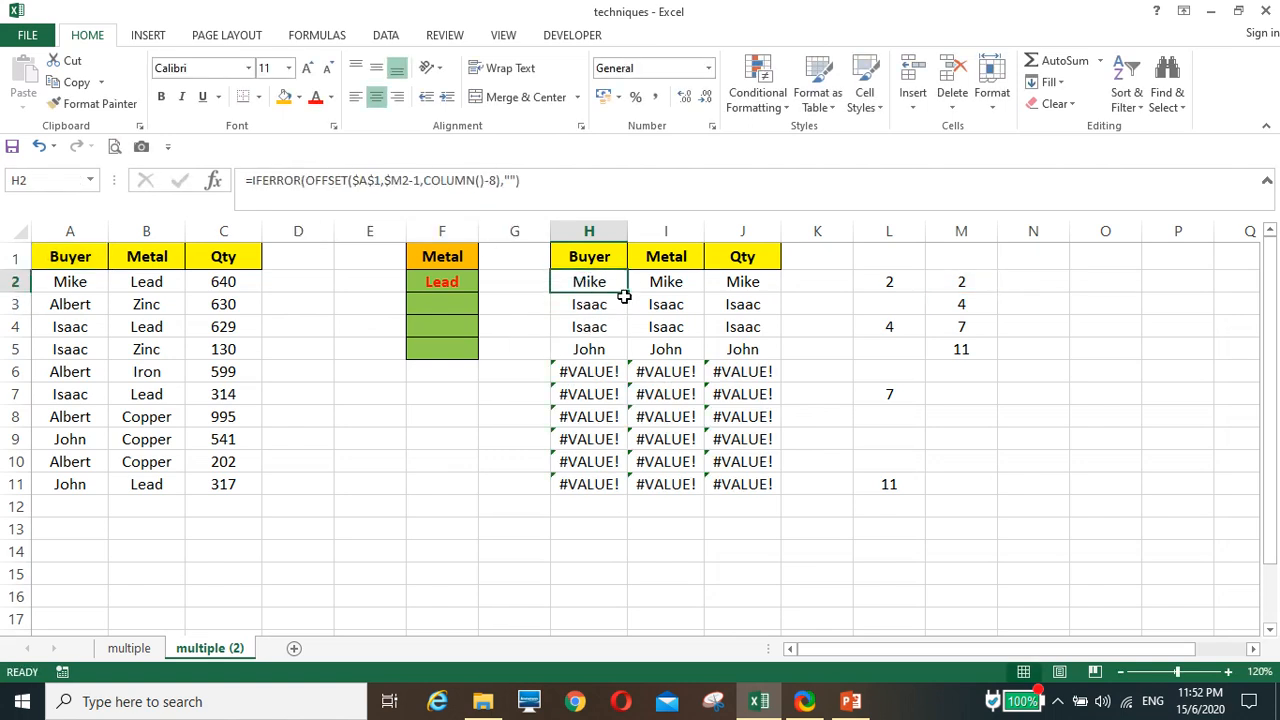
left_click_drag(630, 290, 778, 494)
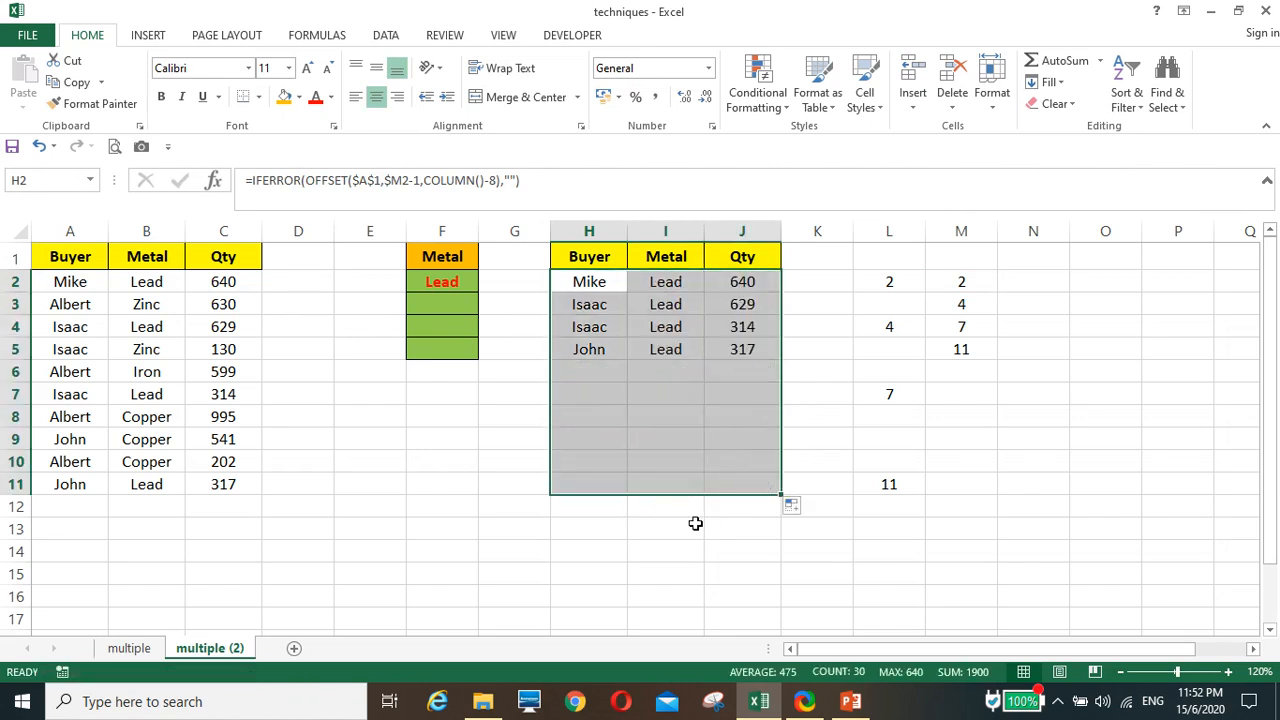
left_click(663, 284)
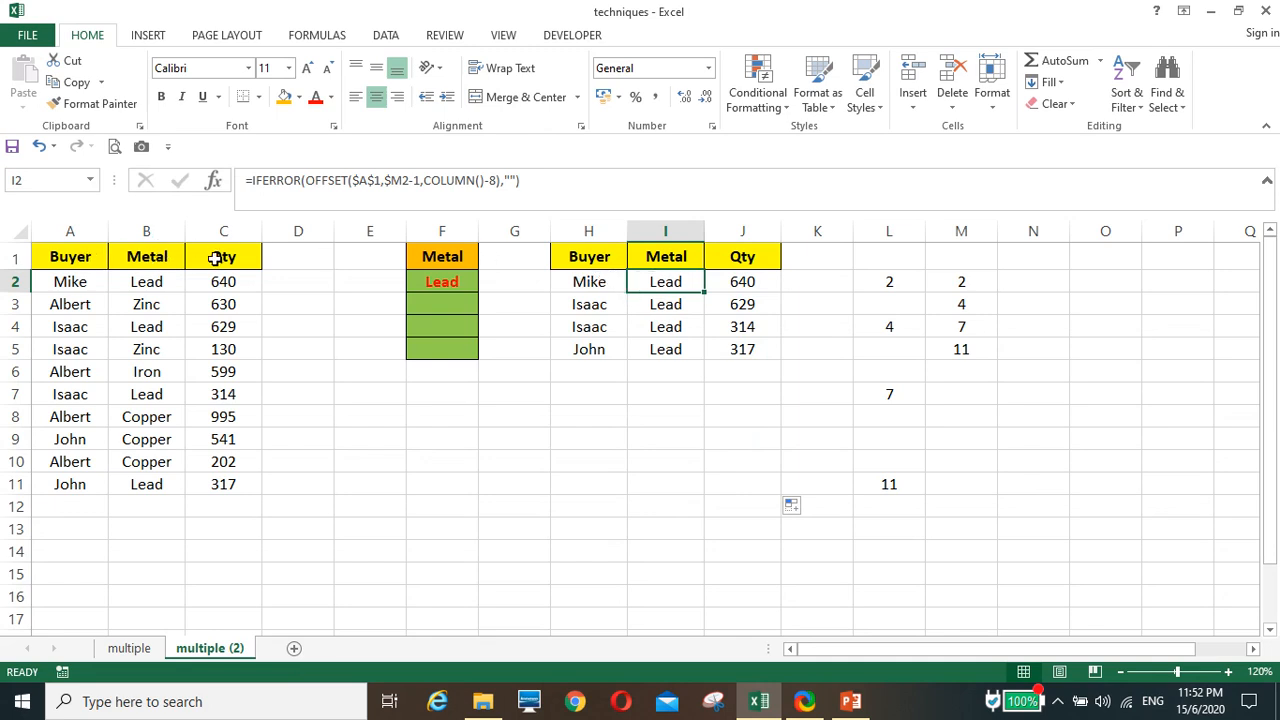
left_click(742, 290)
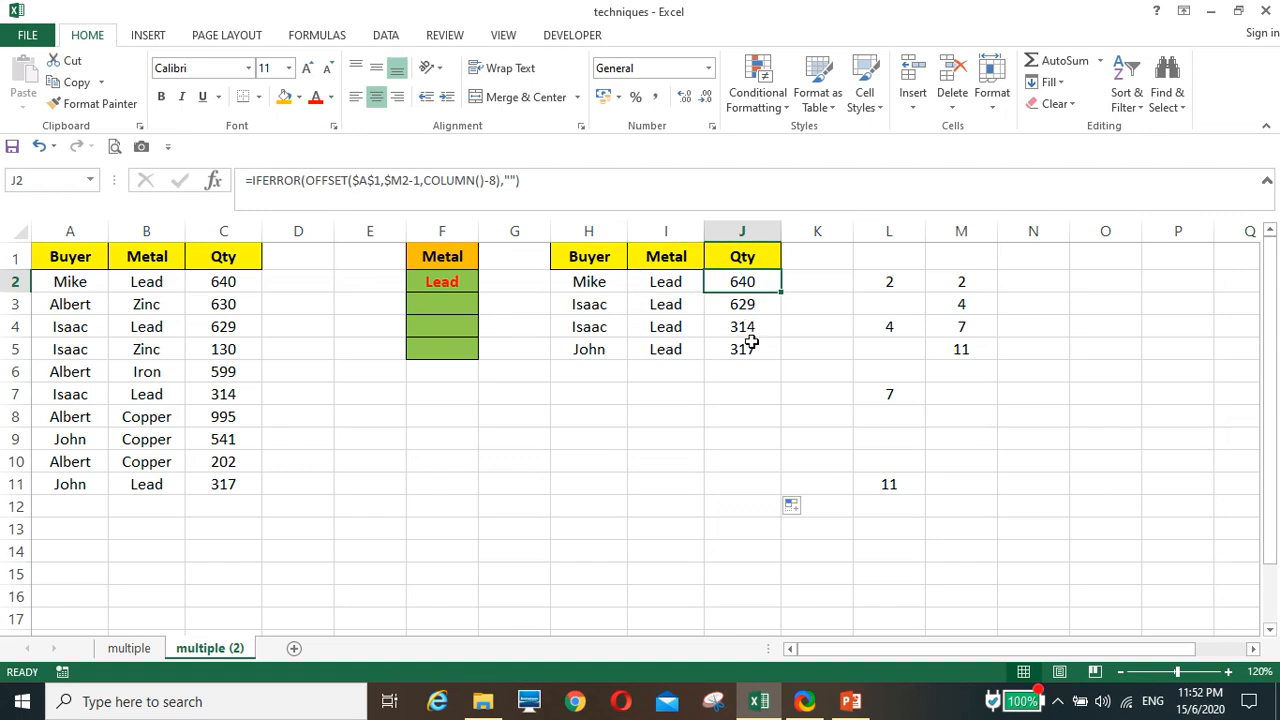
Choose Zinc in F3, Iron in F4 and Copper in F5 from the Metal dropdown lists.
left_click(748, 346)
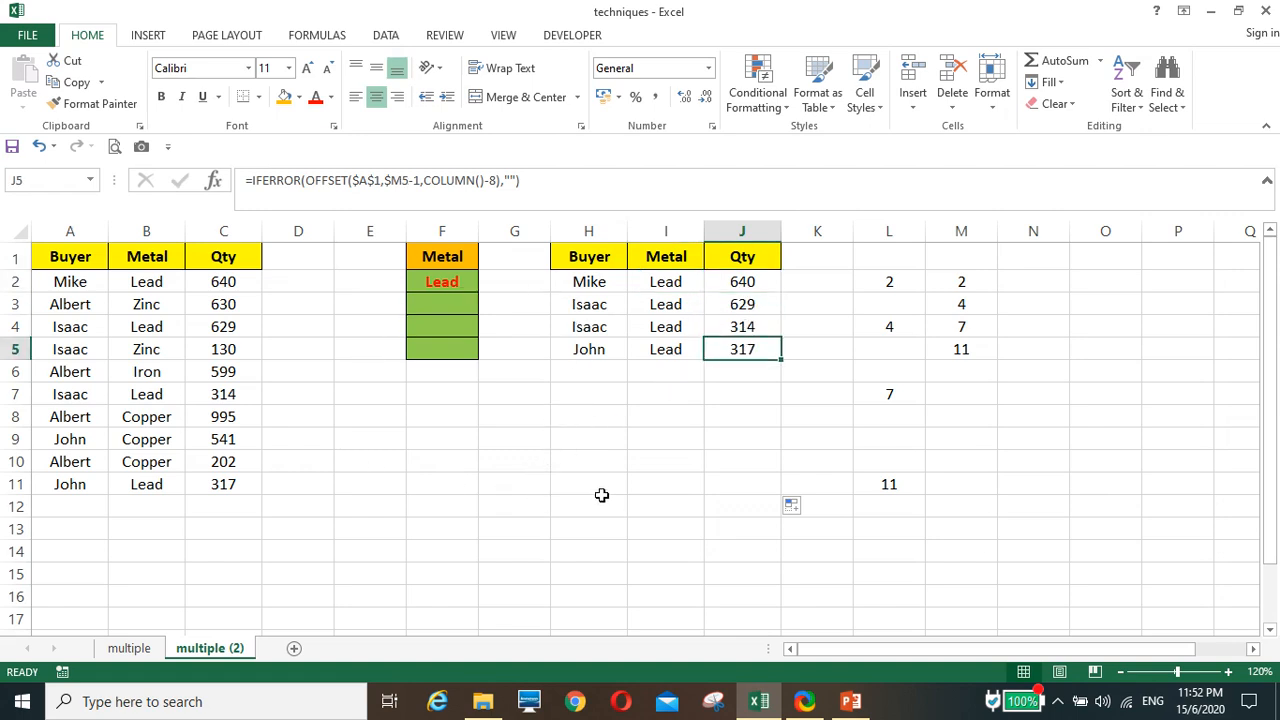
left_click(446, 305)
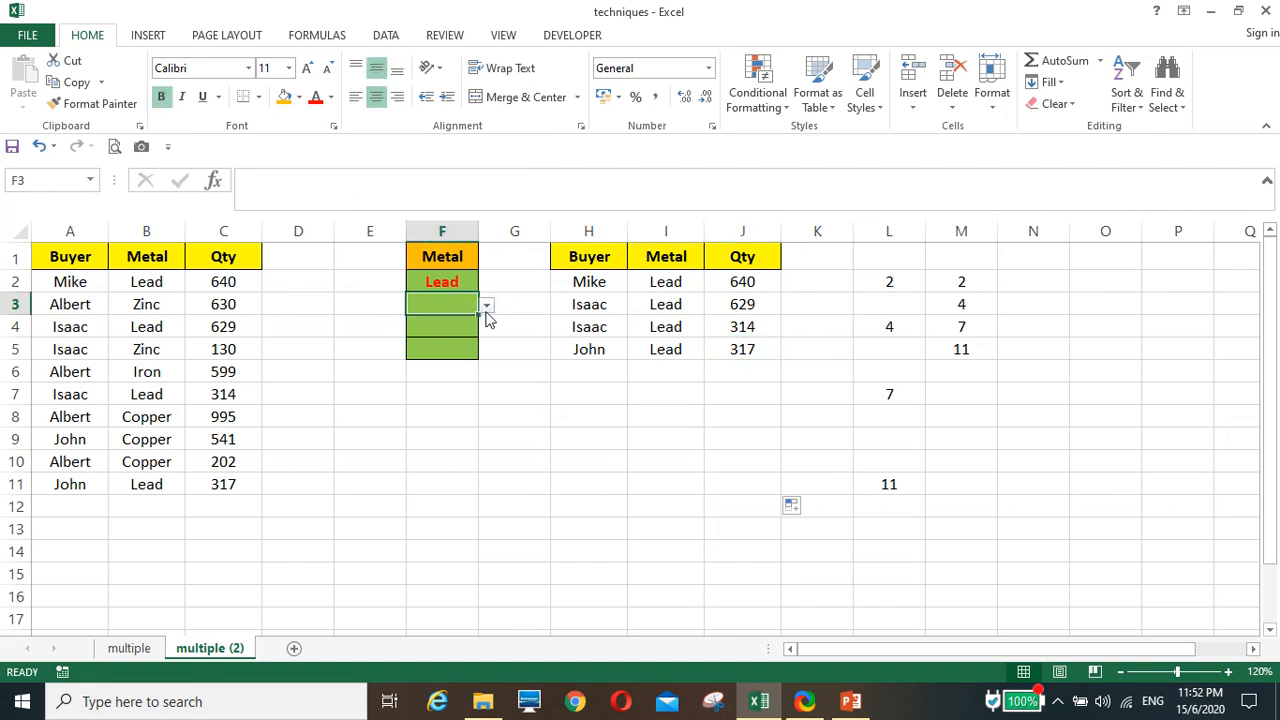
left_click(486, 305)
left_click(465, 338)
left_click(453, 326)
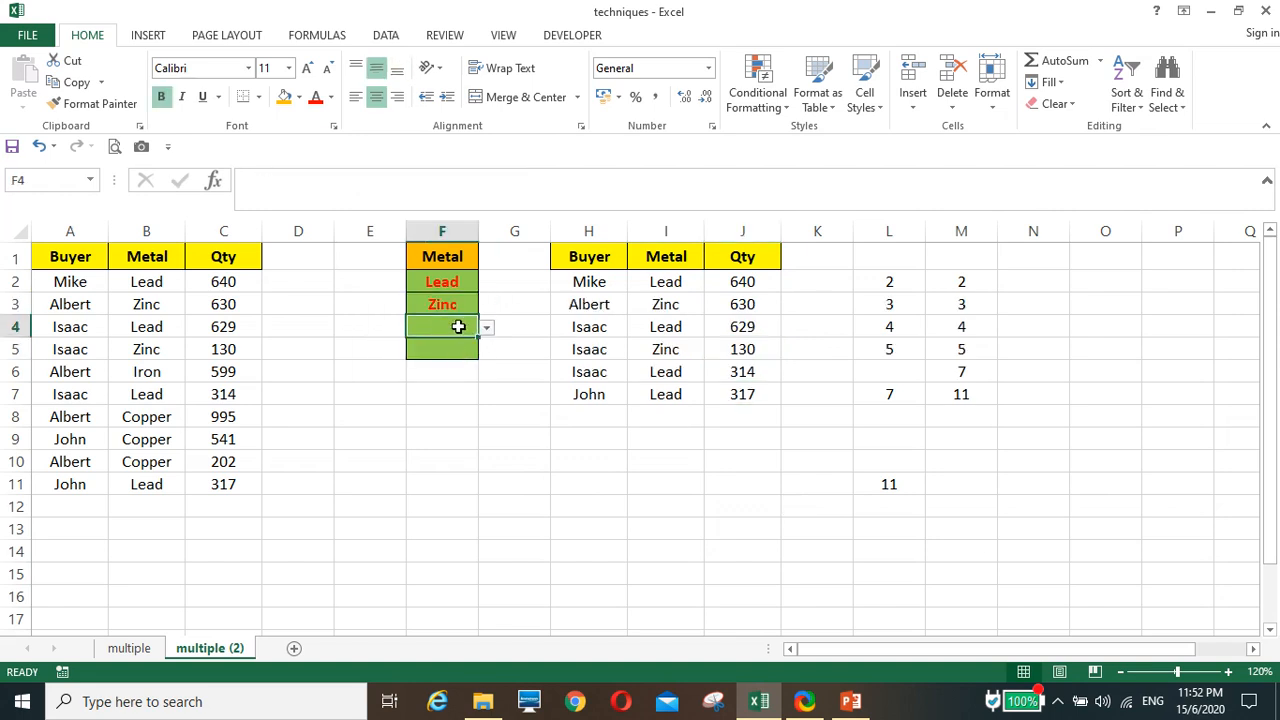
left_click(486, 328)
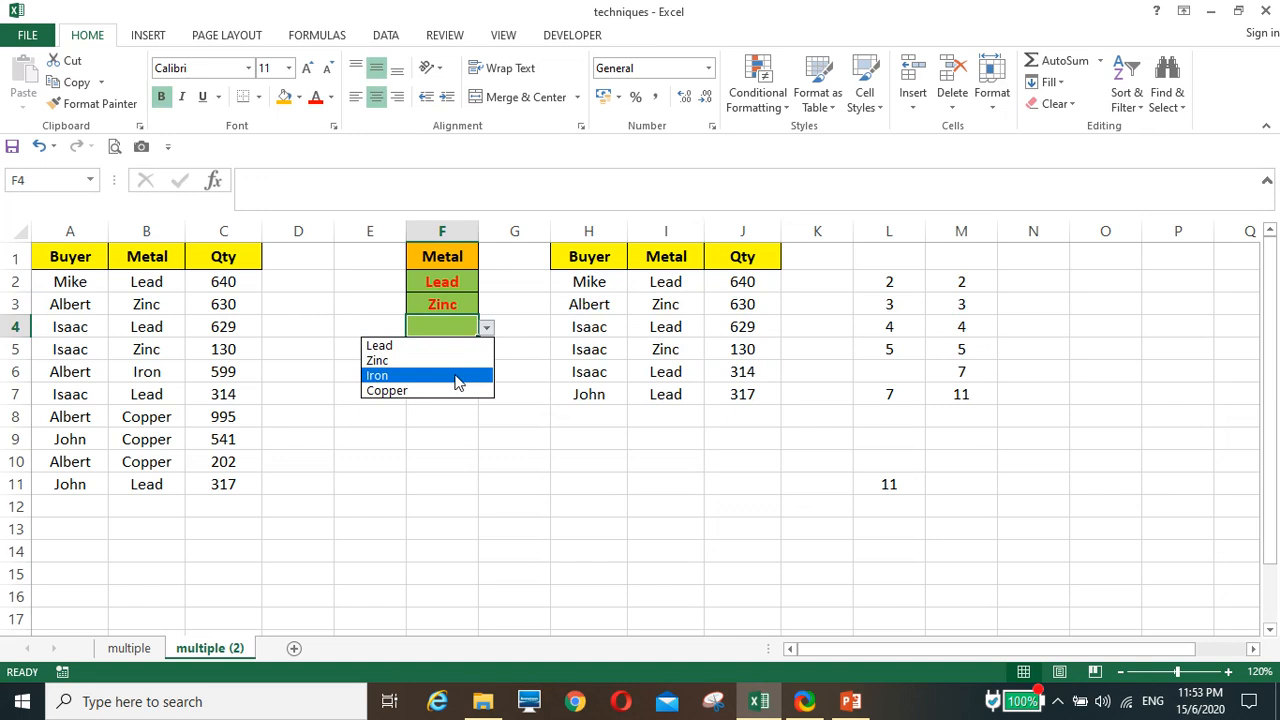
left_click(455, 376)
left_click(455, 349)
left_click(486, 350)
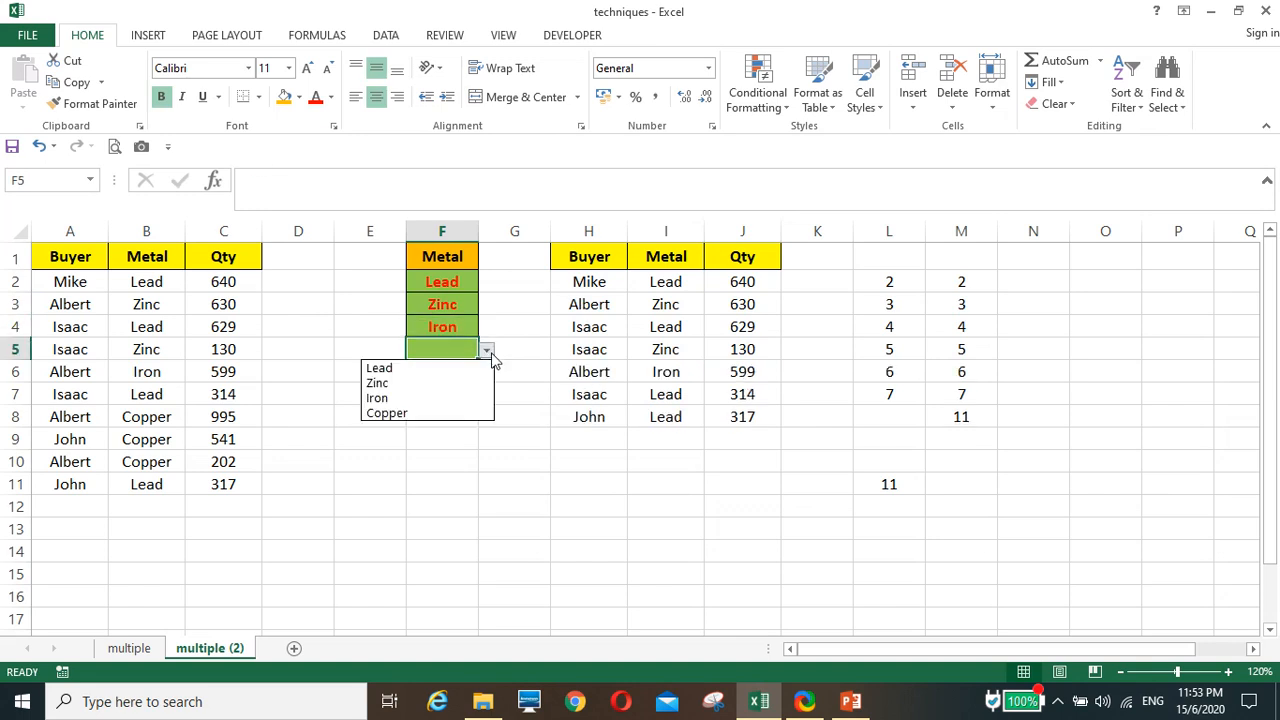
left_click(463, 420)
Clear the Lead selection from Metal criteria cell F2.
left_click(443, 283)
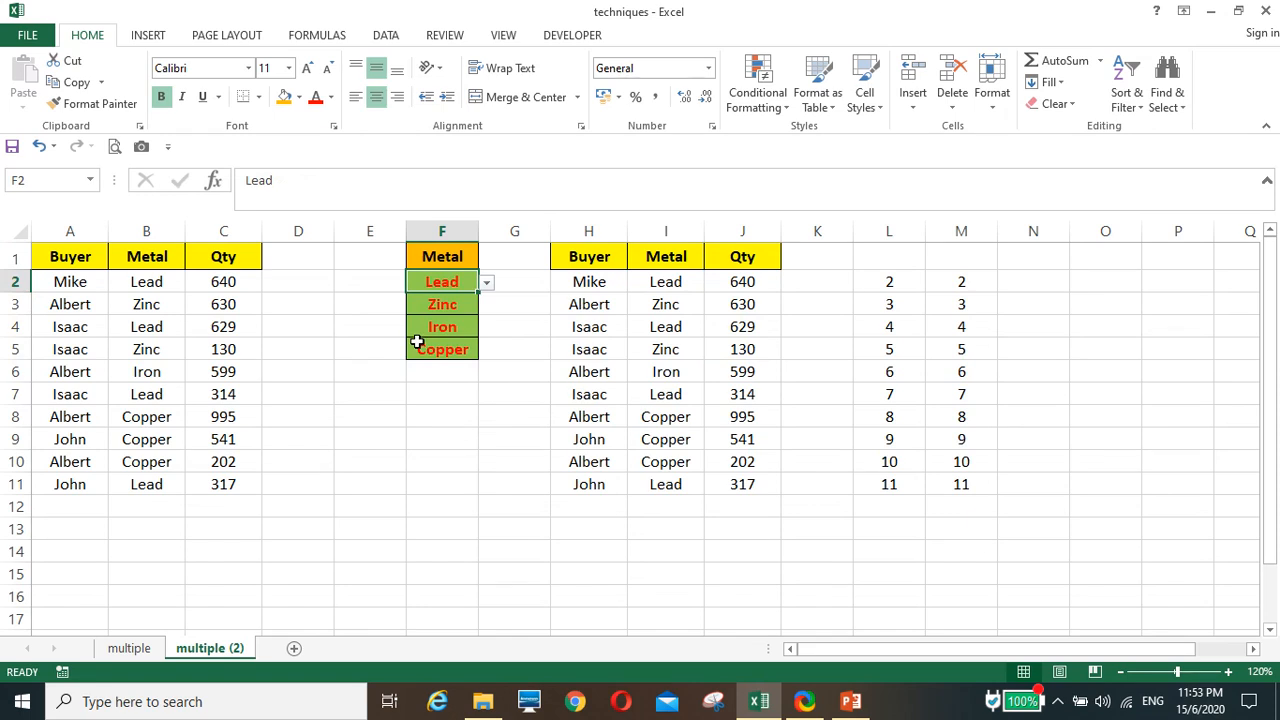
key("Delete")
left_click(403, 437)
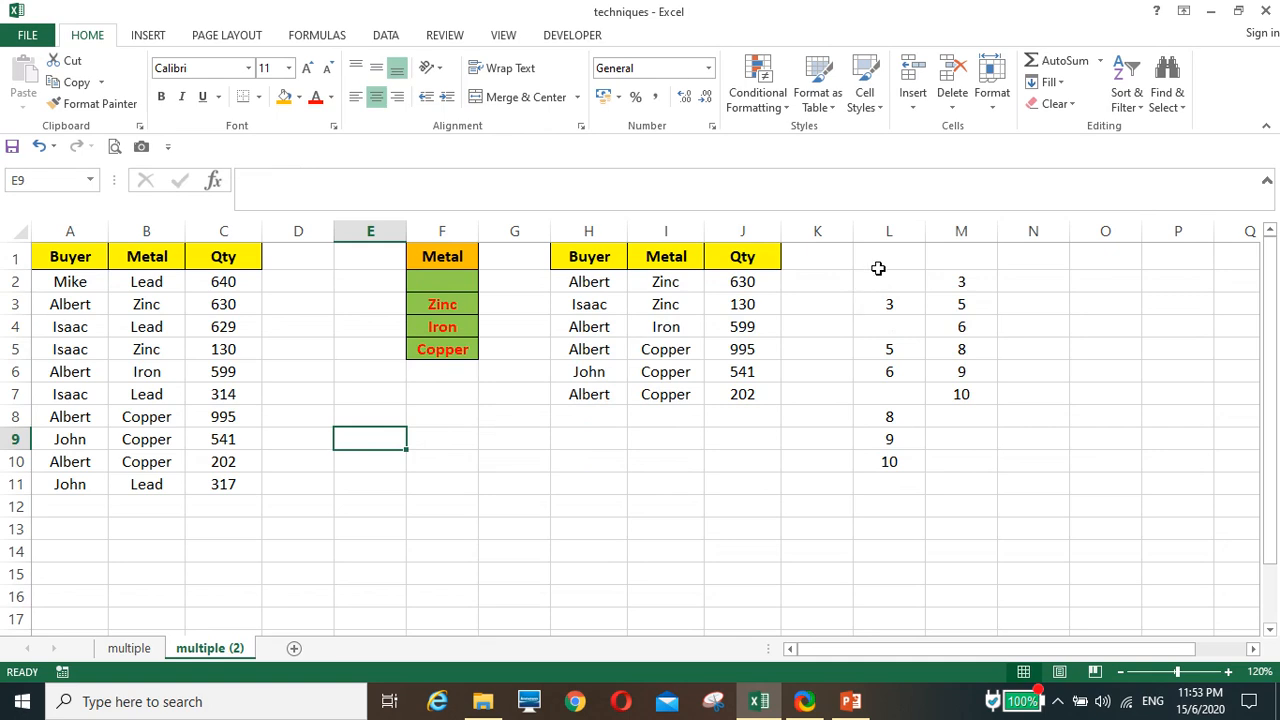
Hide helper columns L and M beside the extracted results table.
left_click_drag(889, 231, 963, 231)
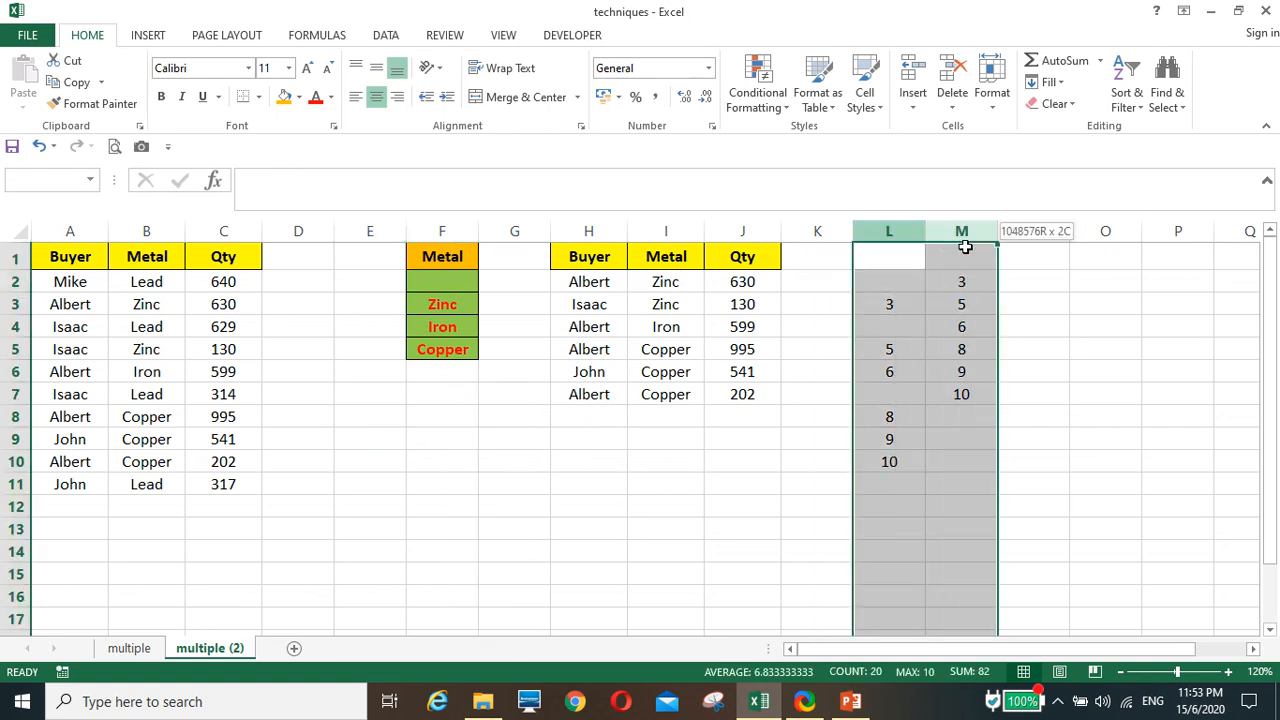
right_click(913, 344)
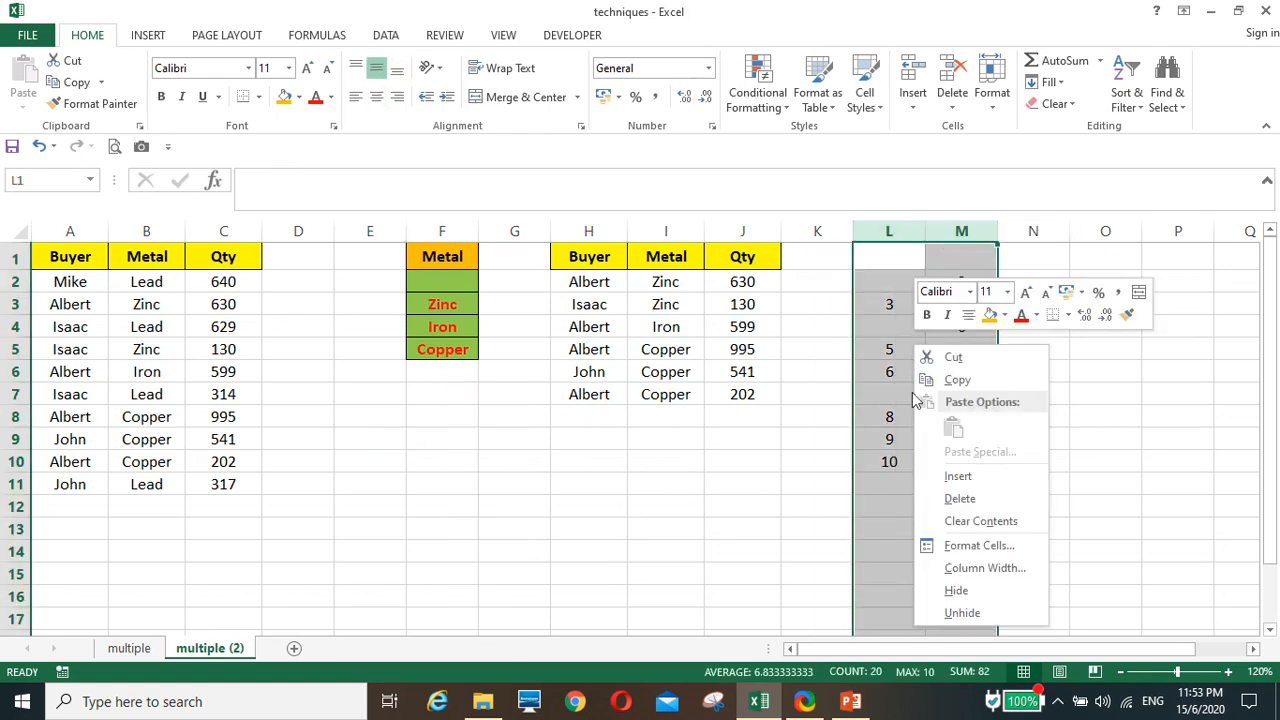
left_click(966, 592)
left_click(755, 458)
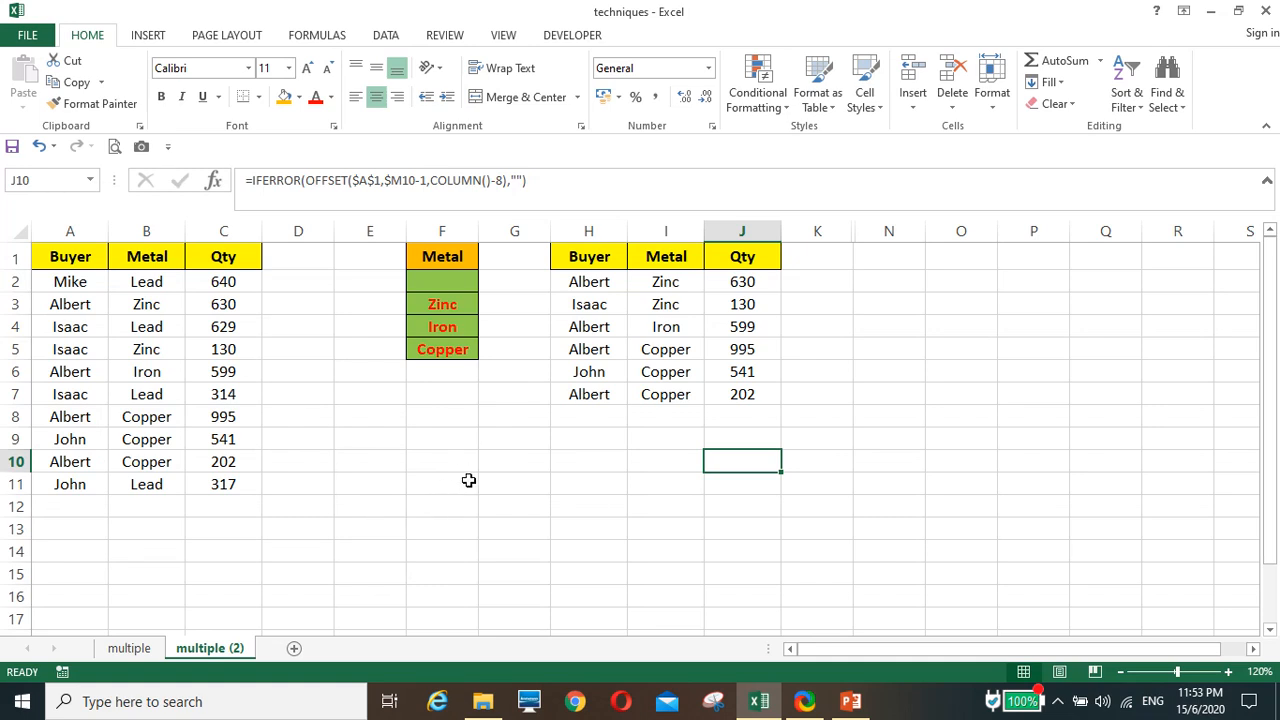
Switch to the PowerPoint presentation.
left_click(850, 701)
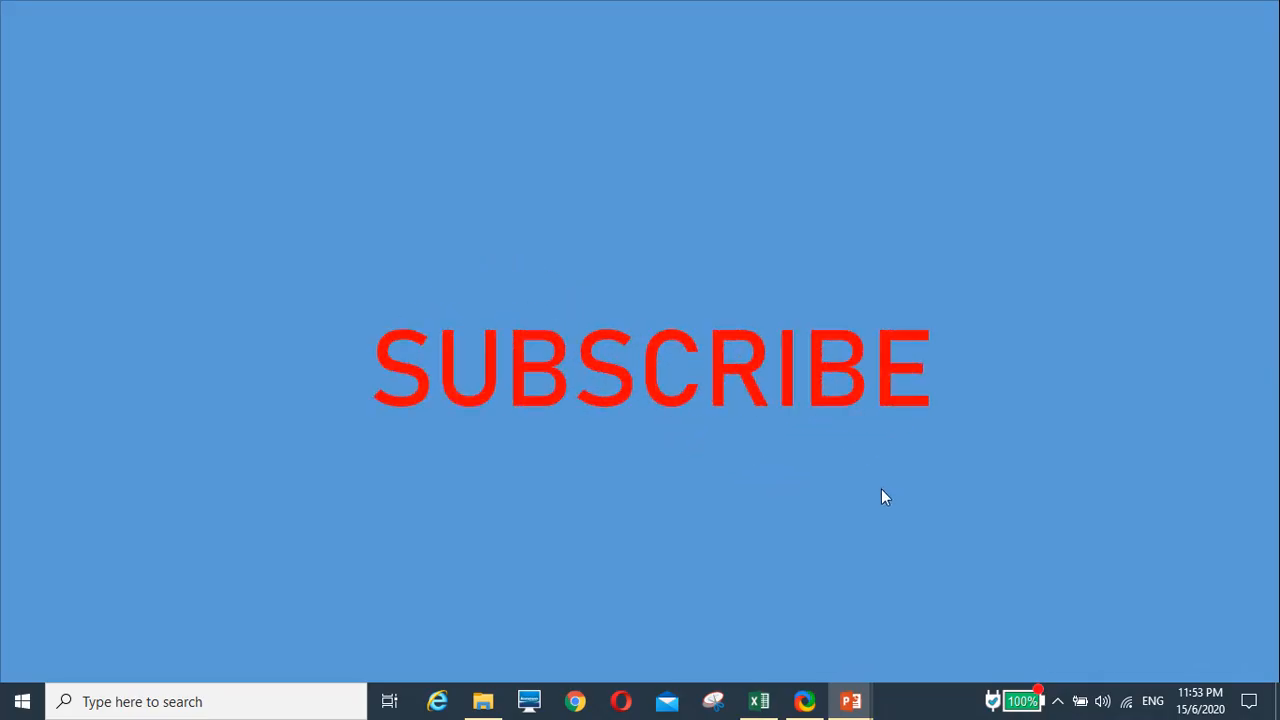